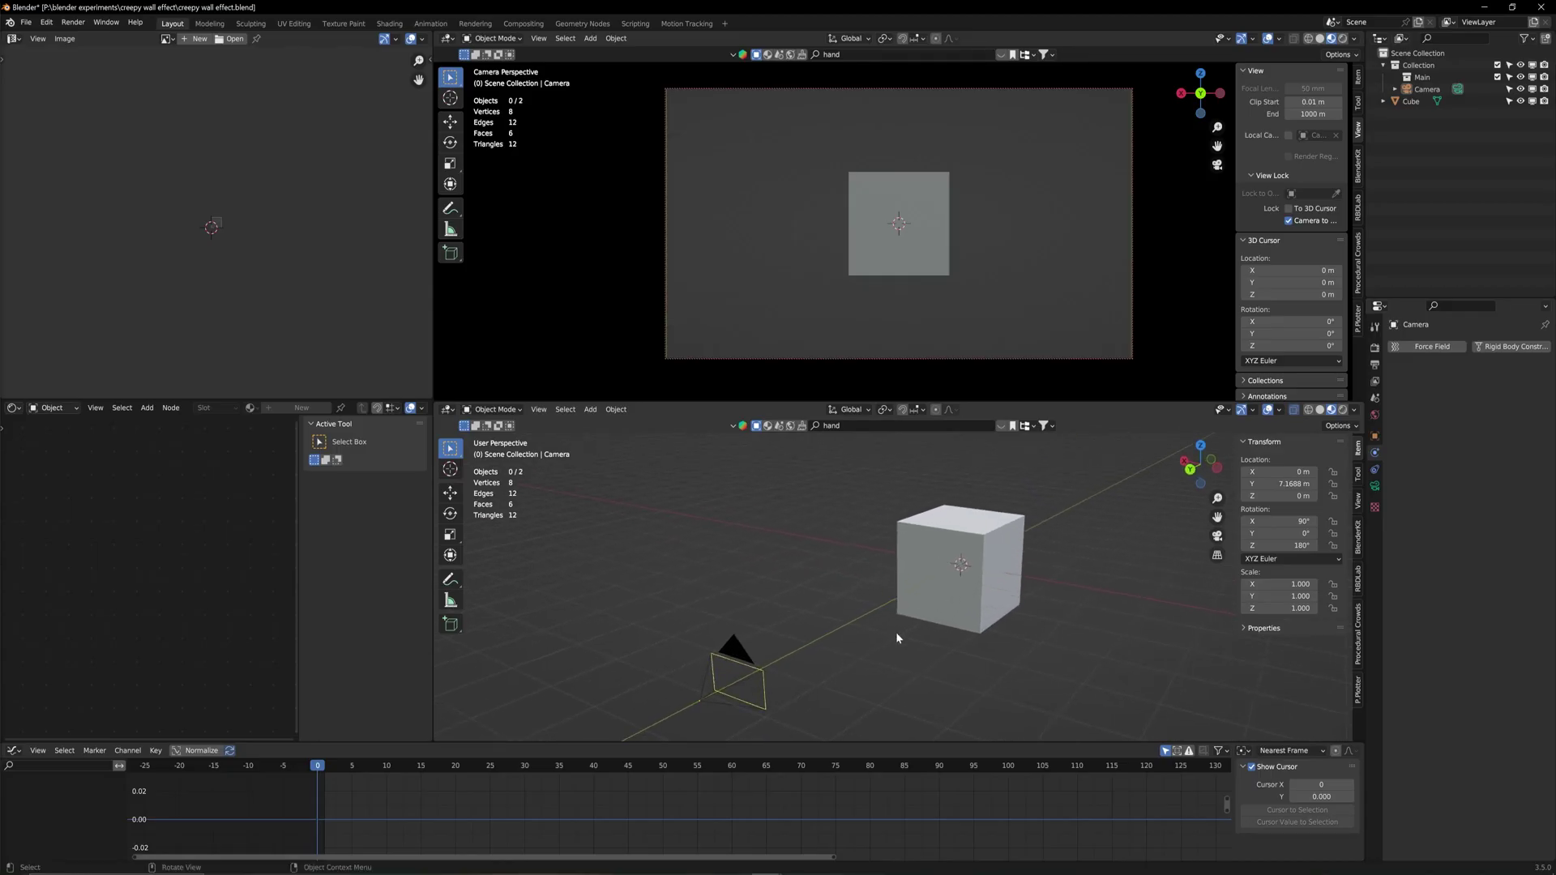
Delete the default cube
{"action": "left_click", "coordinate": [944, 548]}
{"action": "key", "text": "x"}
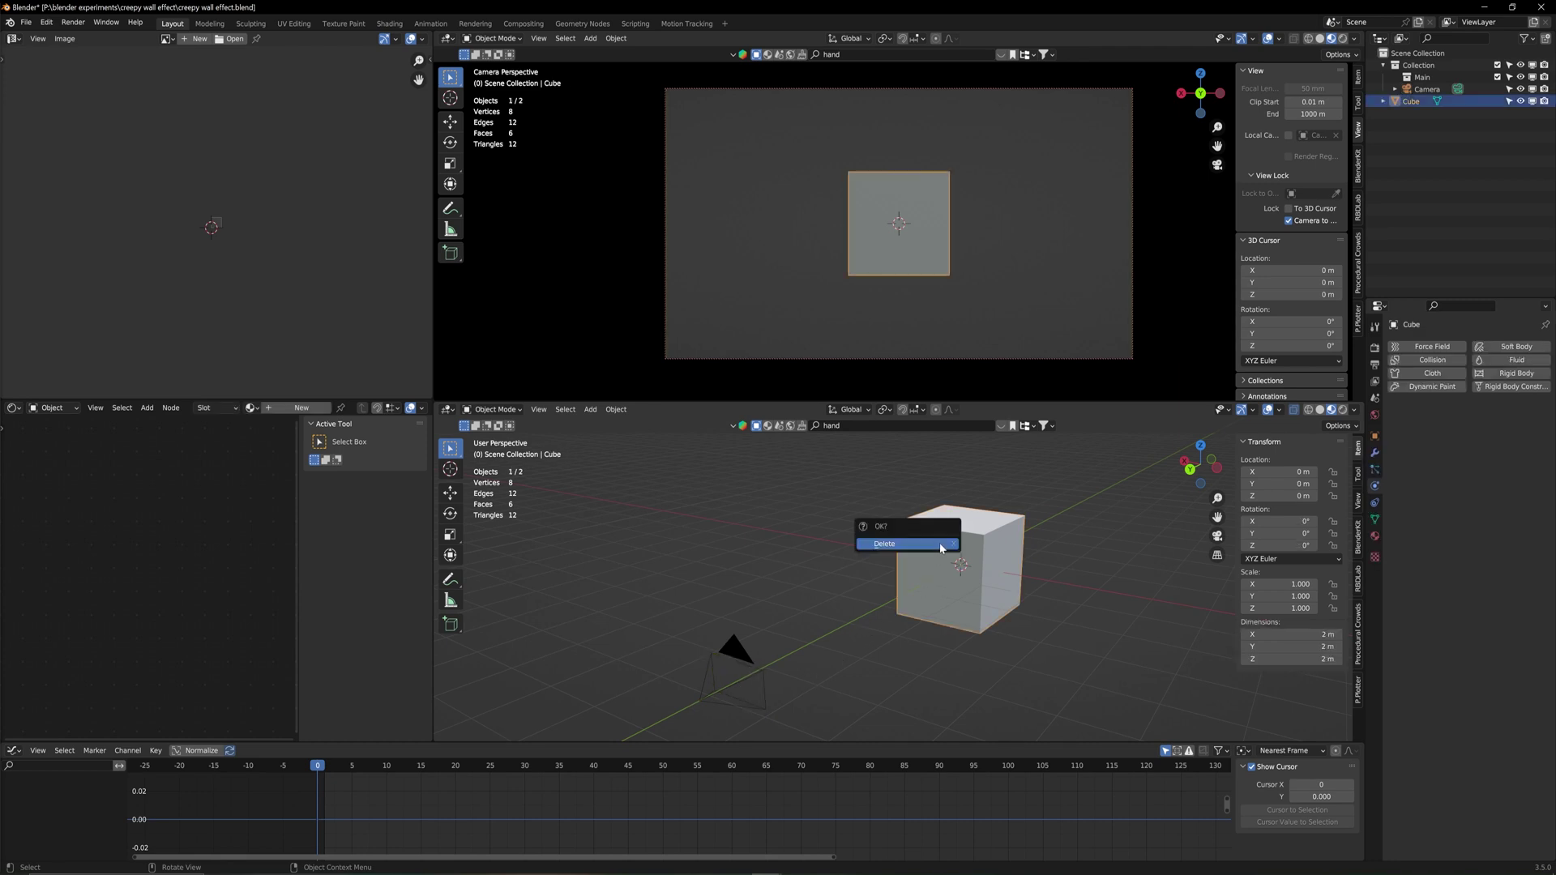
{"action": "left_click", "coordinate": [941, 545]}
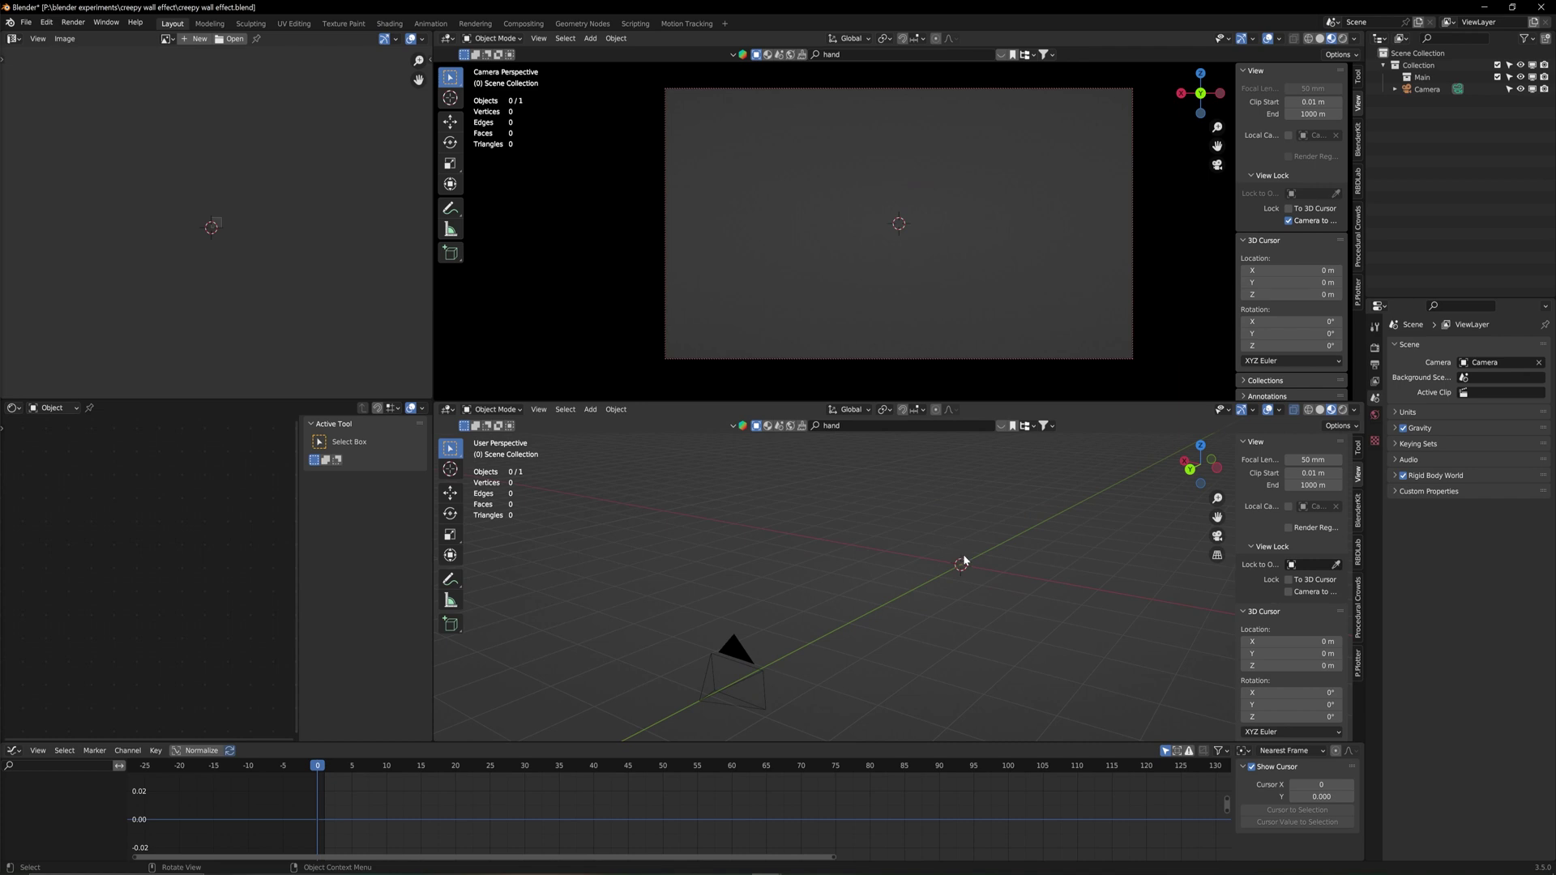
Add a 2 m plane, rotate it 90° on X and raise it about 0.94 m along Z
{"action": "key", "text": "shift+a"}
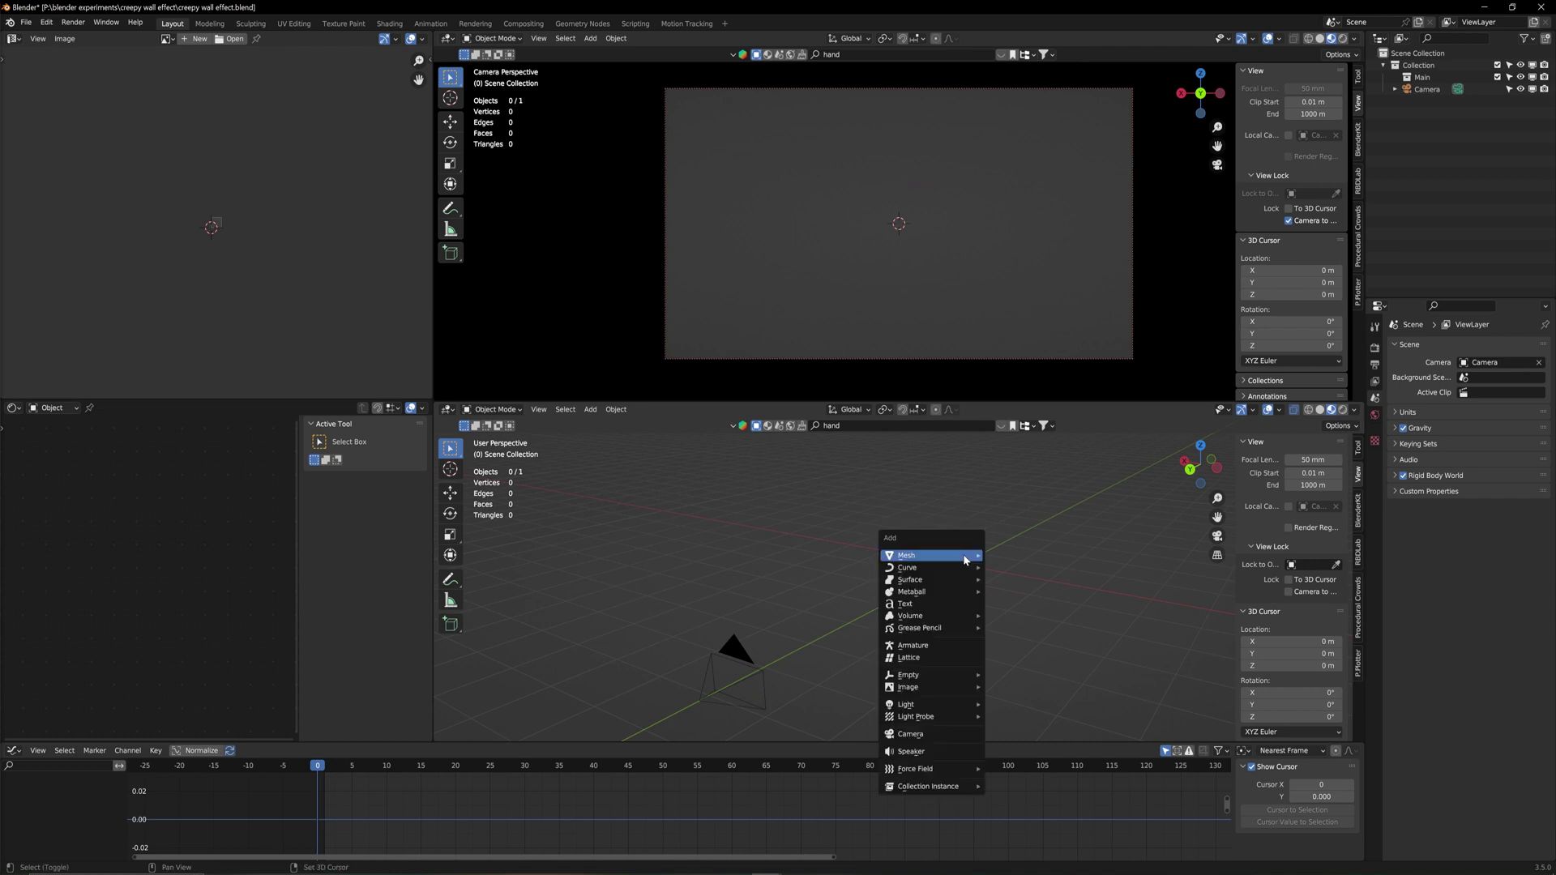
{"action": "mouse_move", "coordinate": [964, 556]}
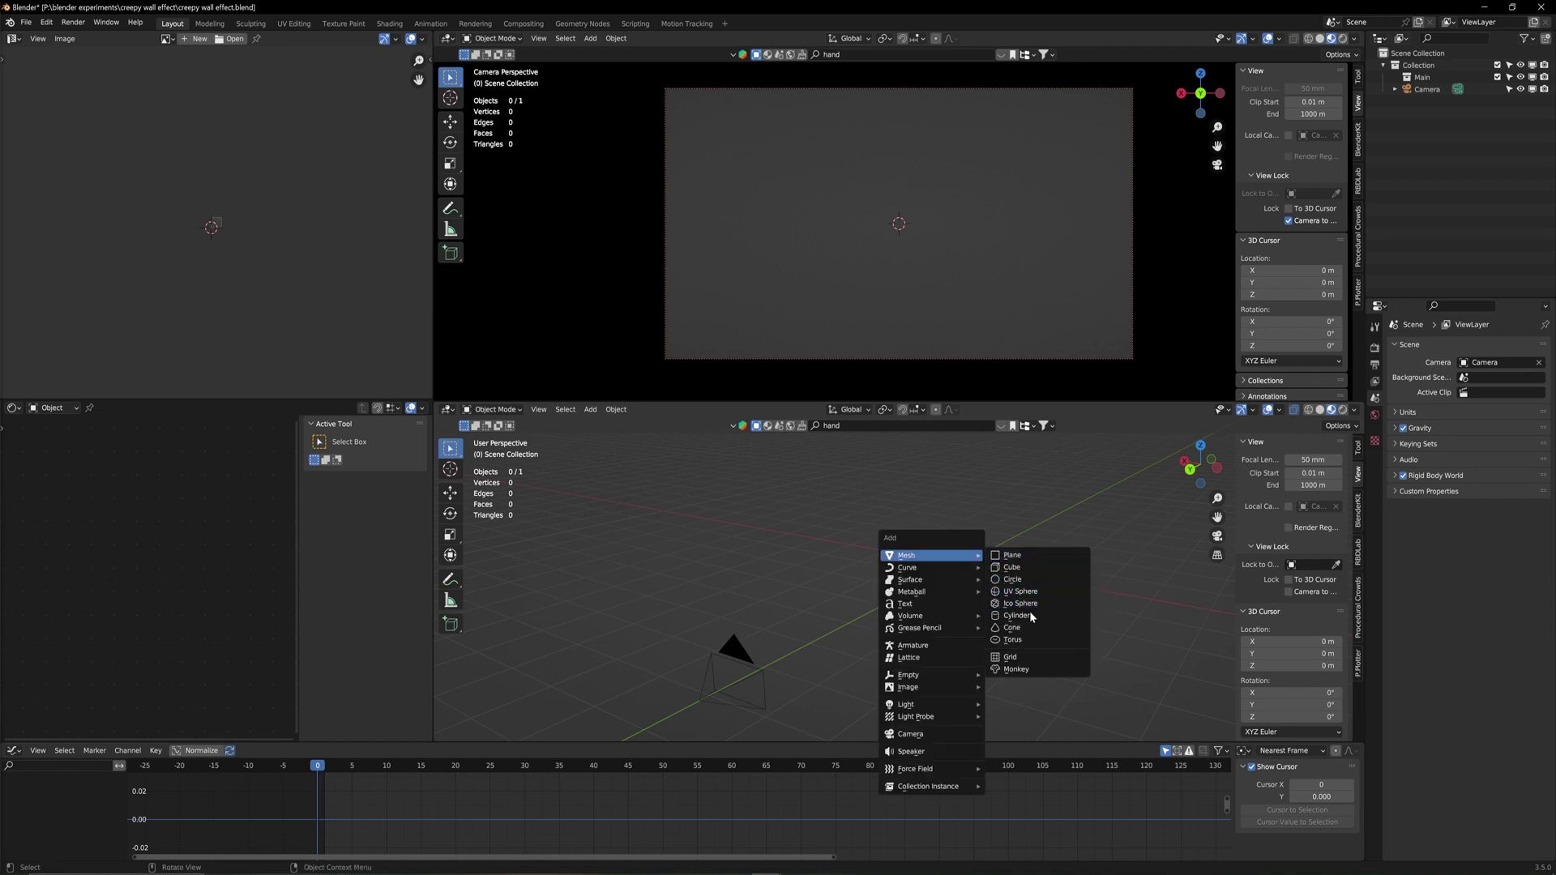
{"action": "key", "text": "shift+a"}
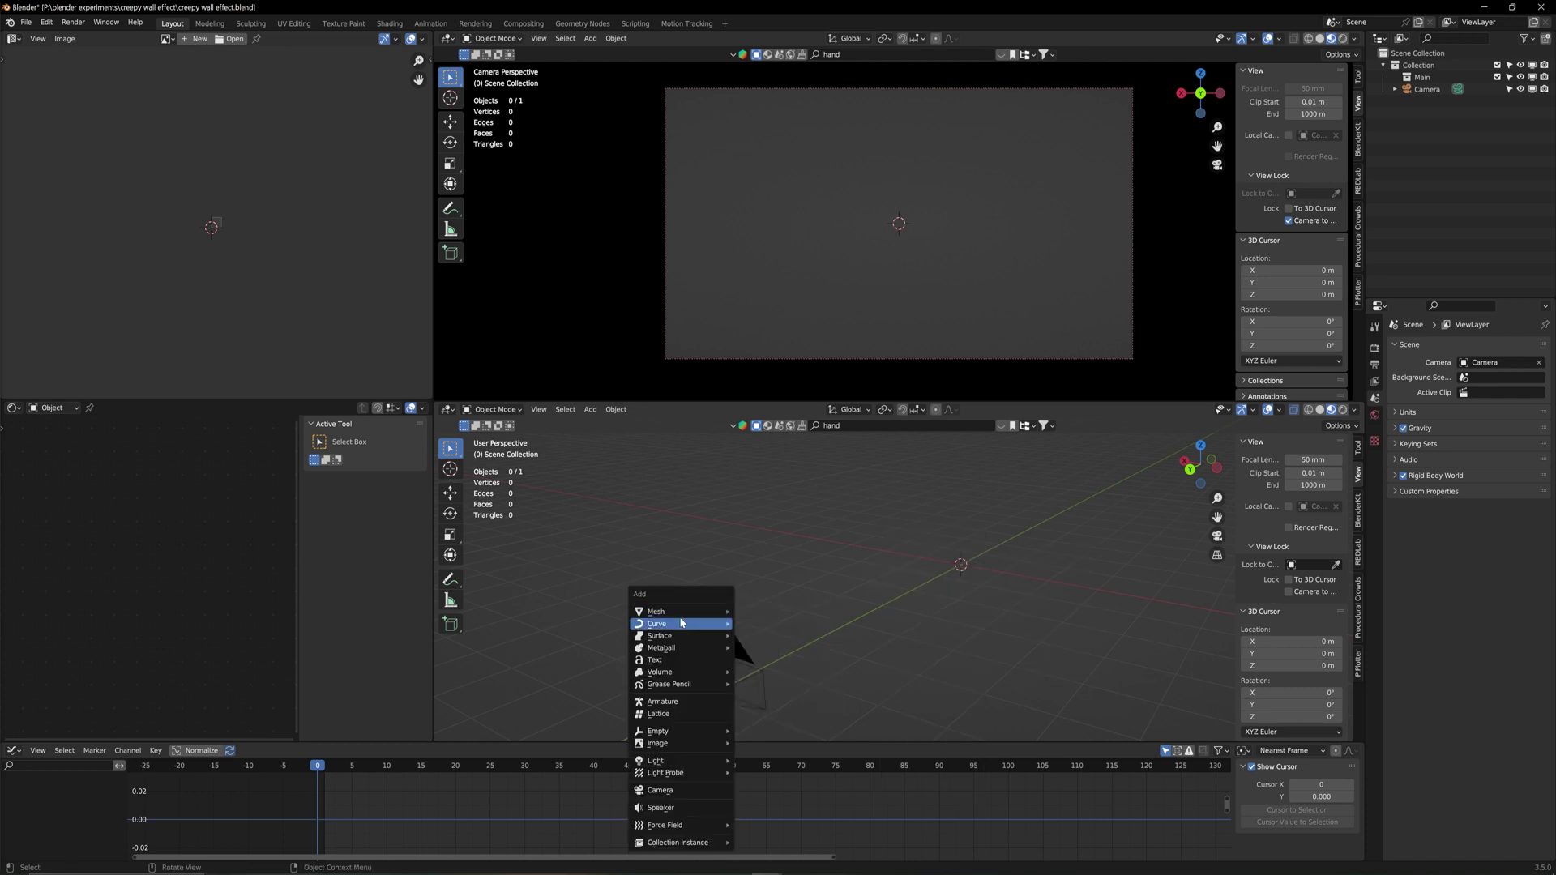
{"action": "mouse_move", "coordinate": [714, 614]}
{"action": "left_click", "coordinate": [790, 614]}
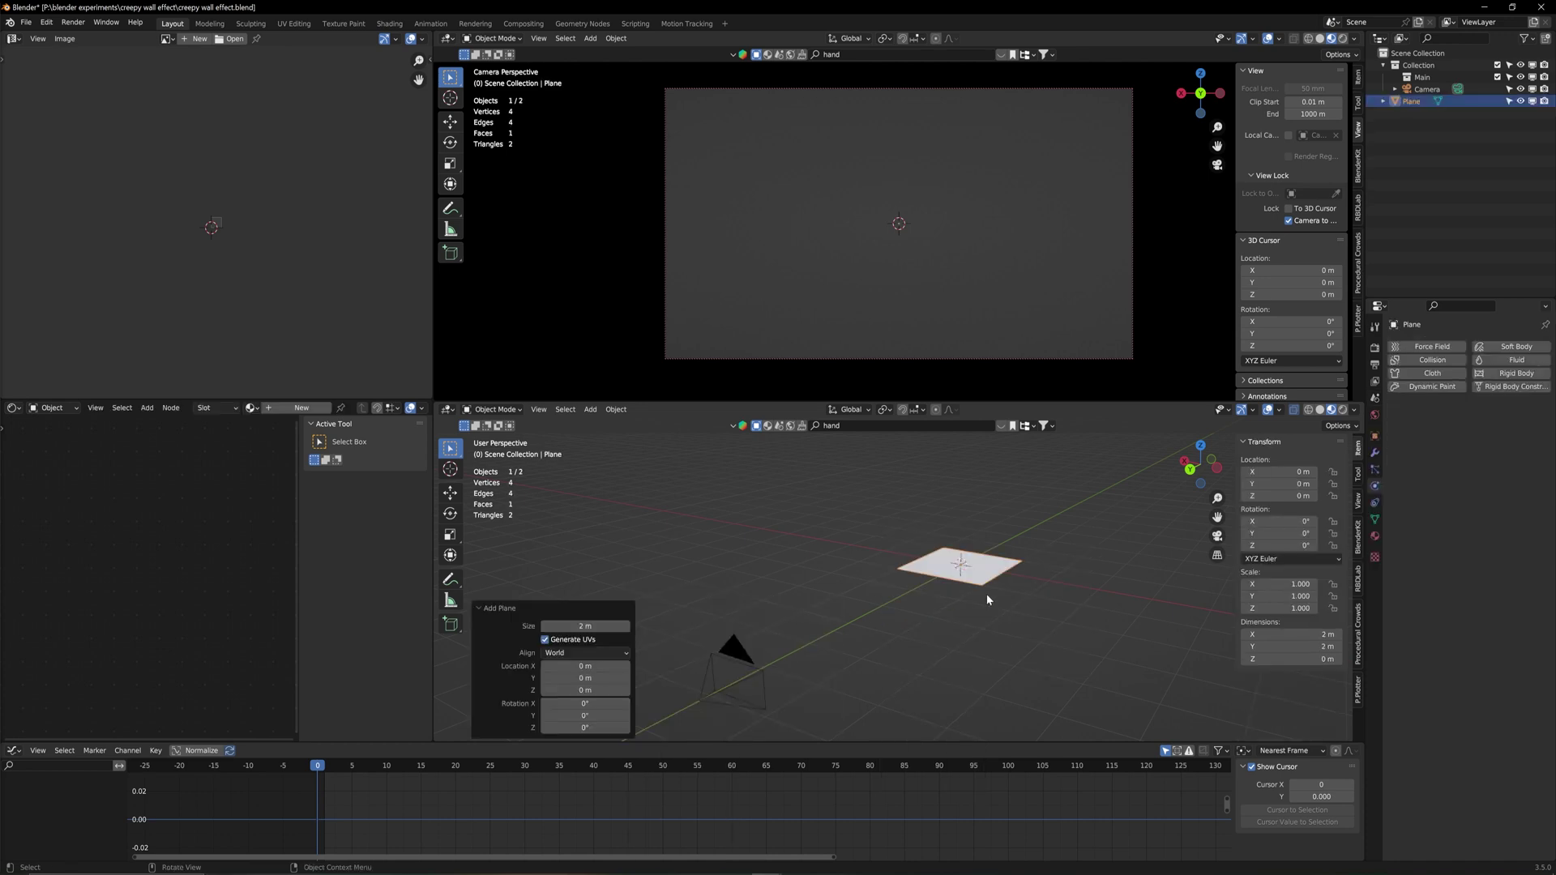
{"action": "key", "text": "r"}
{"action": "key", "text": "y"}
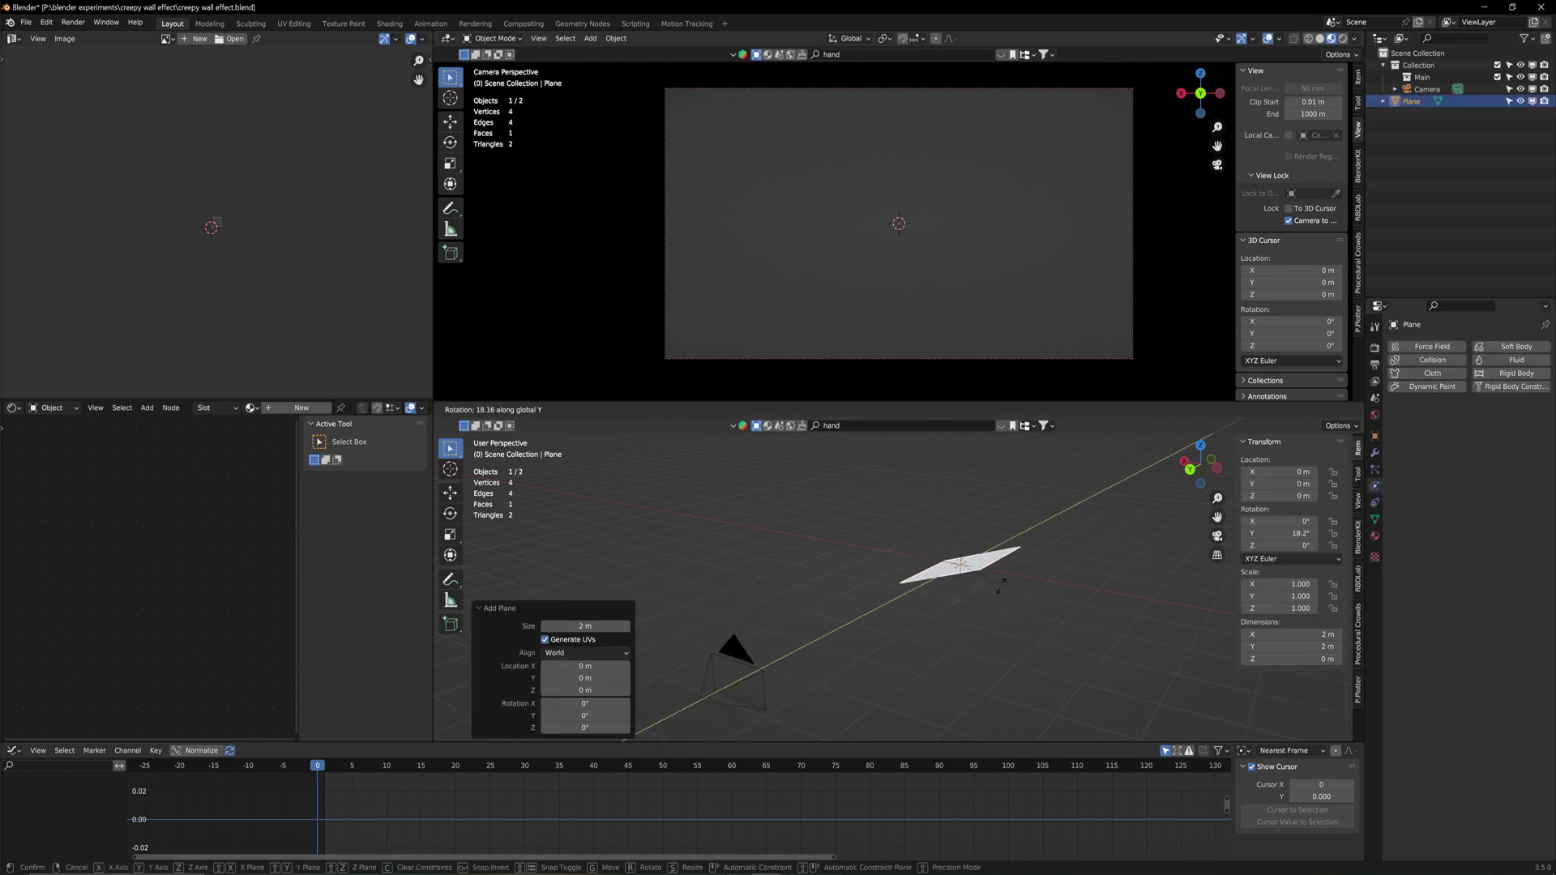
{"action": "key", "text": "x"}
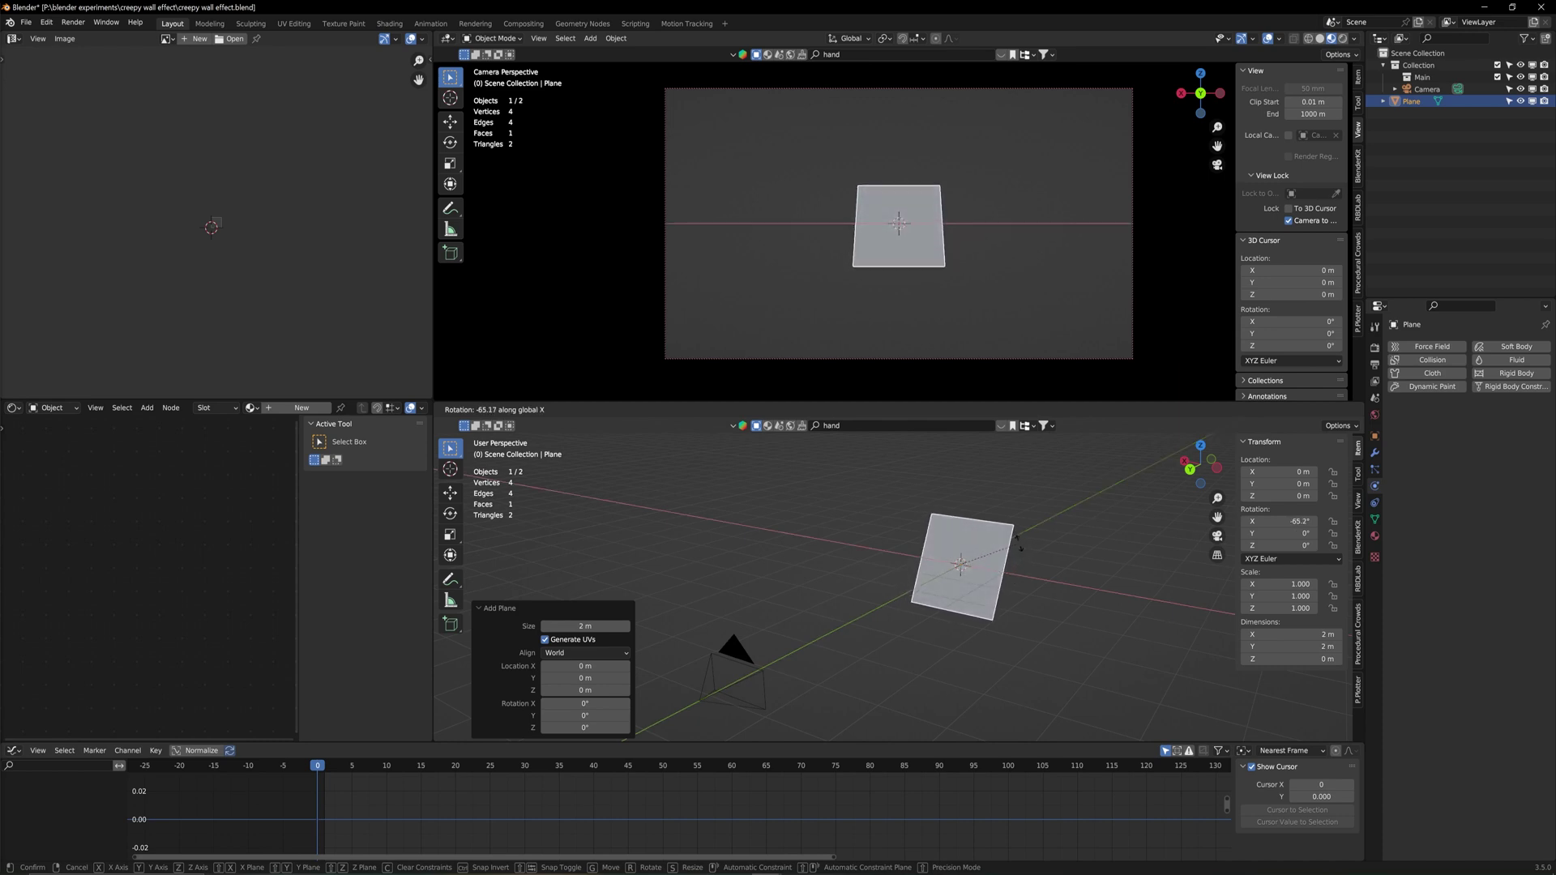
{"action": "type", "text": "90"}
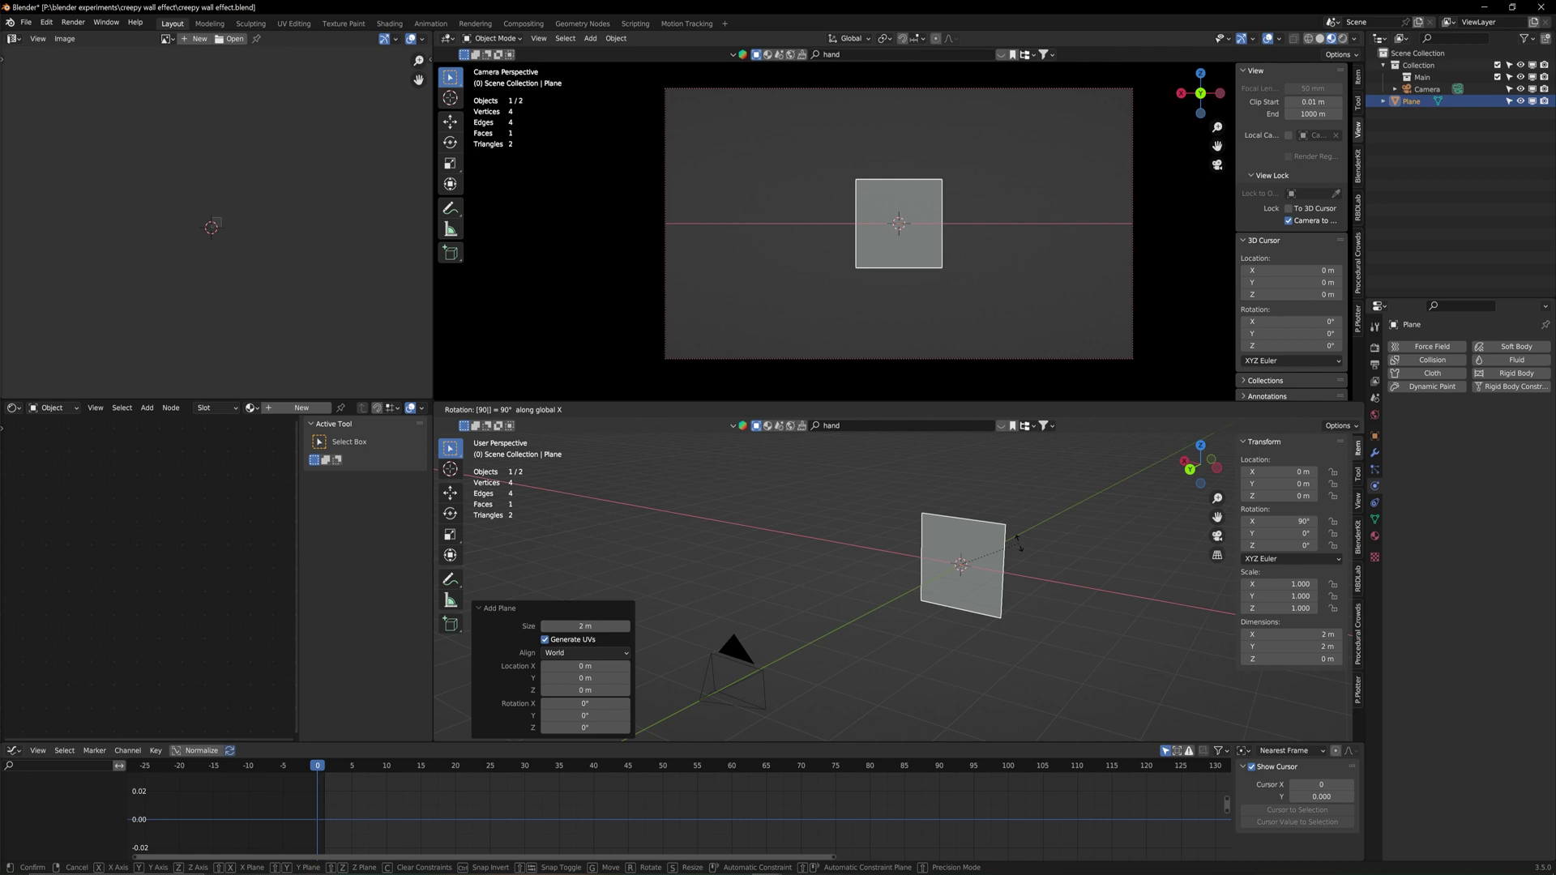
{"action": "type", "text": "gz"}
{"action": "left_click", "coordinate": [1005, 551]}
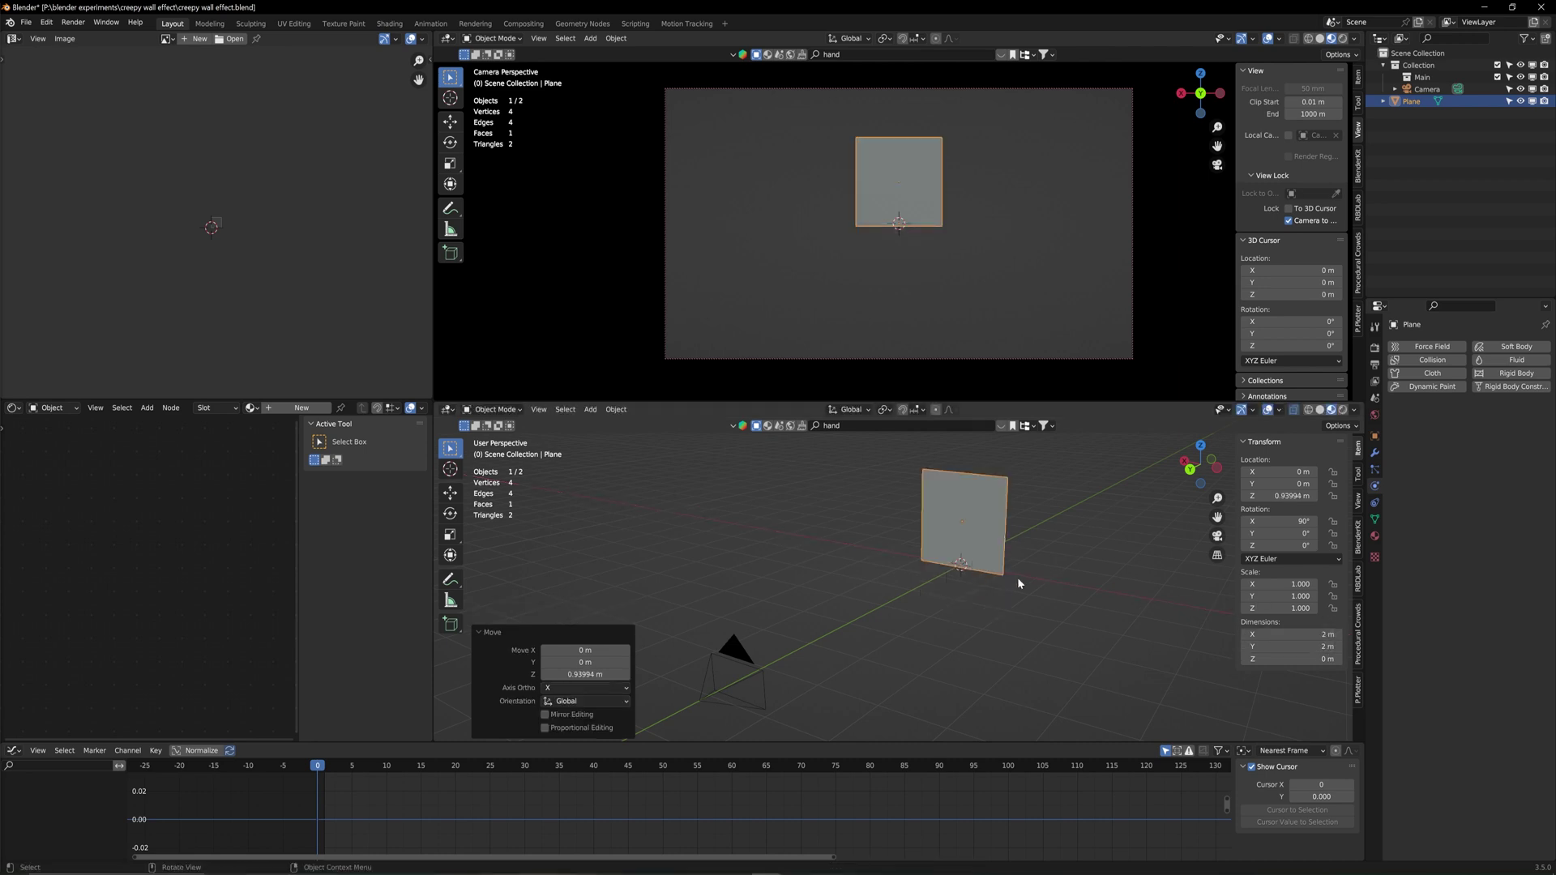
{"action": "scroll", "coordinate": [1008, 561], "scroll_direction": "up", "scroll_amount": 2}
Orbit the view around the upright plane to inspect it edge-on and at angles
{"action": "mouse_move", "coordinate": [1003, 545]}
{"action": "middle_mouse_down"}
{"action": "mouse_move", "coordinate": [856, 542]}
{"action": "mouse_move", "coordinate": [1025, 550]}
{"action": "middle_mouse_up"}
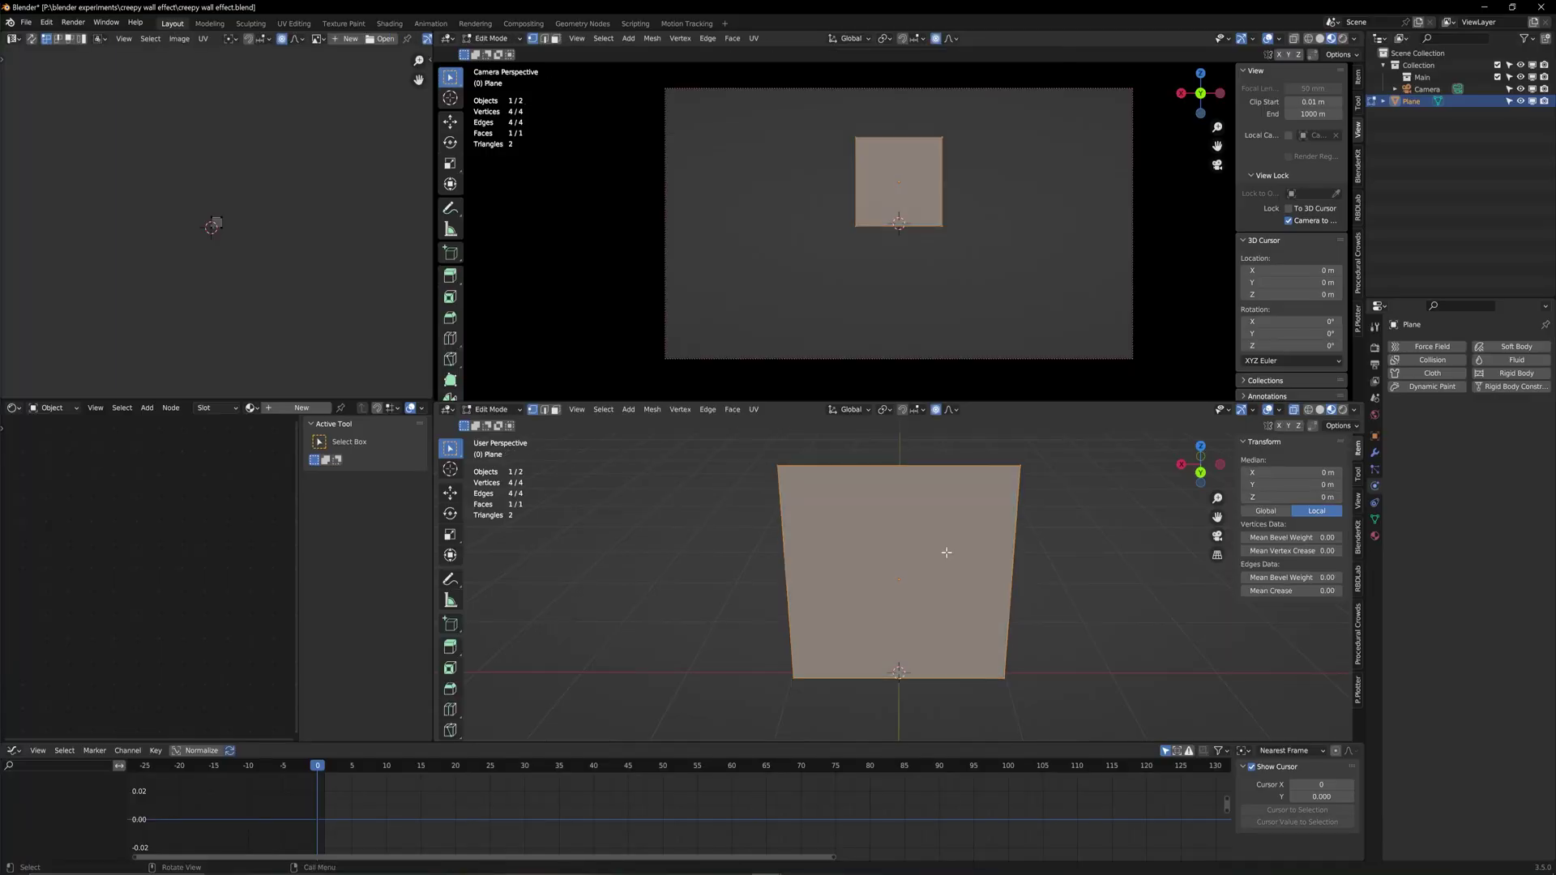
{"action": "middle_click_drag", "start_coordinate": [886, 538], "coordinate": [892, 506]}
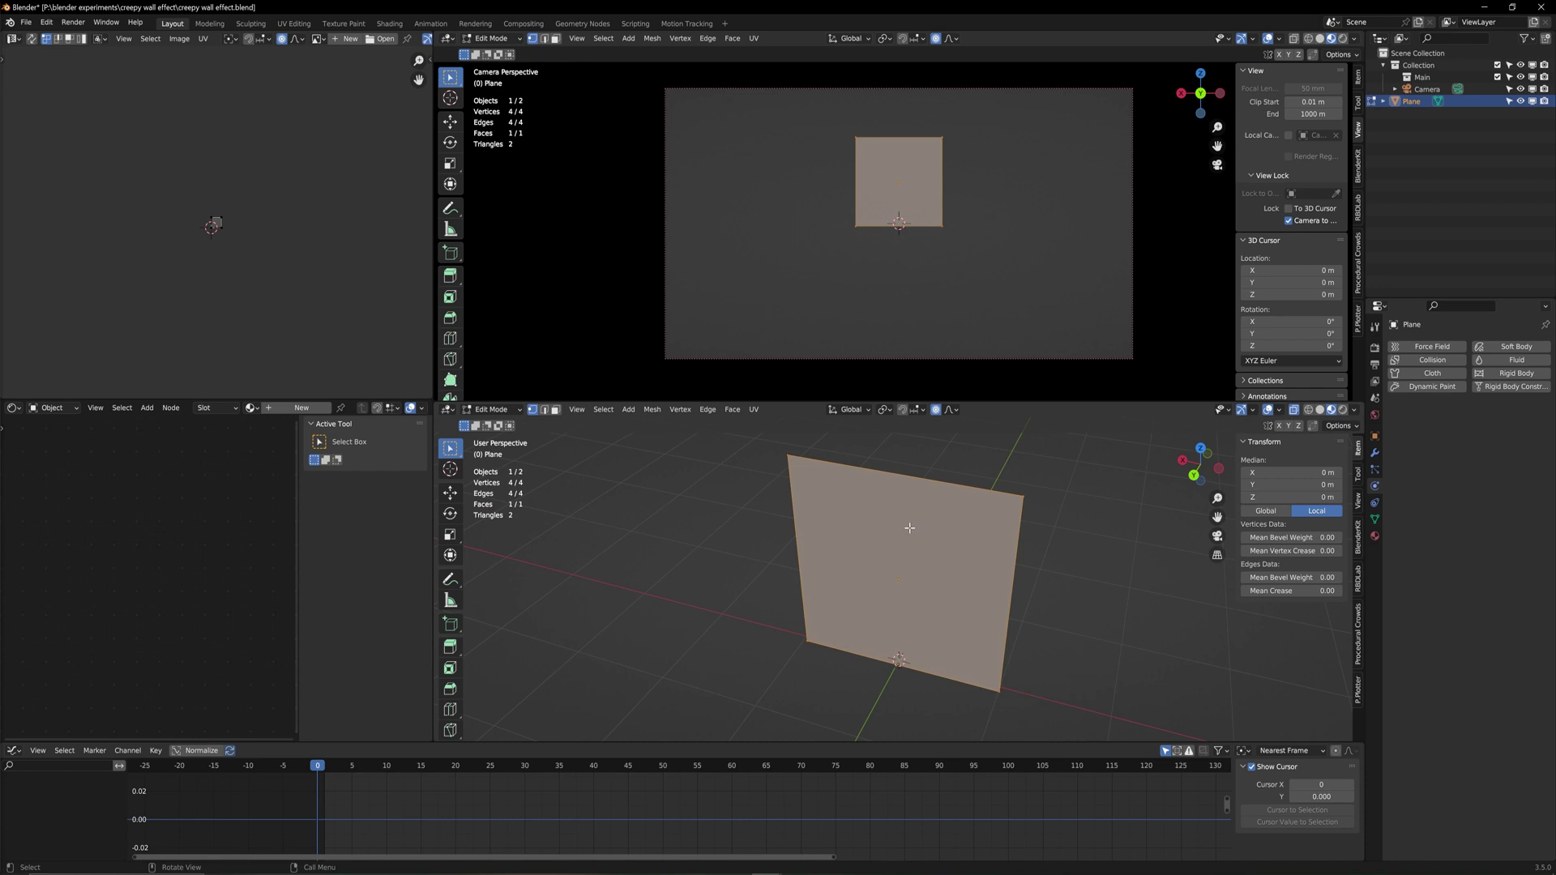
{"action": "mouse_move", "coordinate": [929, 521]}
{"action": "middle_mouse_down"}
{"action": "mouse_move", "coordinate": [859, 509]}
{"action": "mouse_move", "coordinate": [925, 525]}
{"action": "middle_mouse_up"}
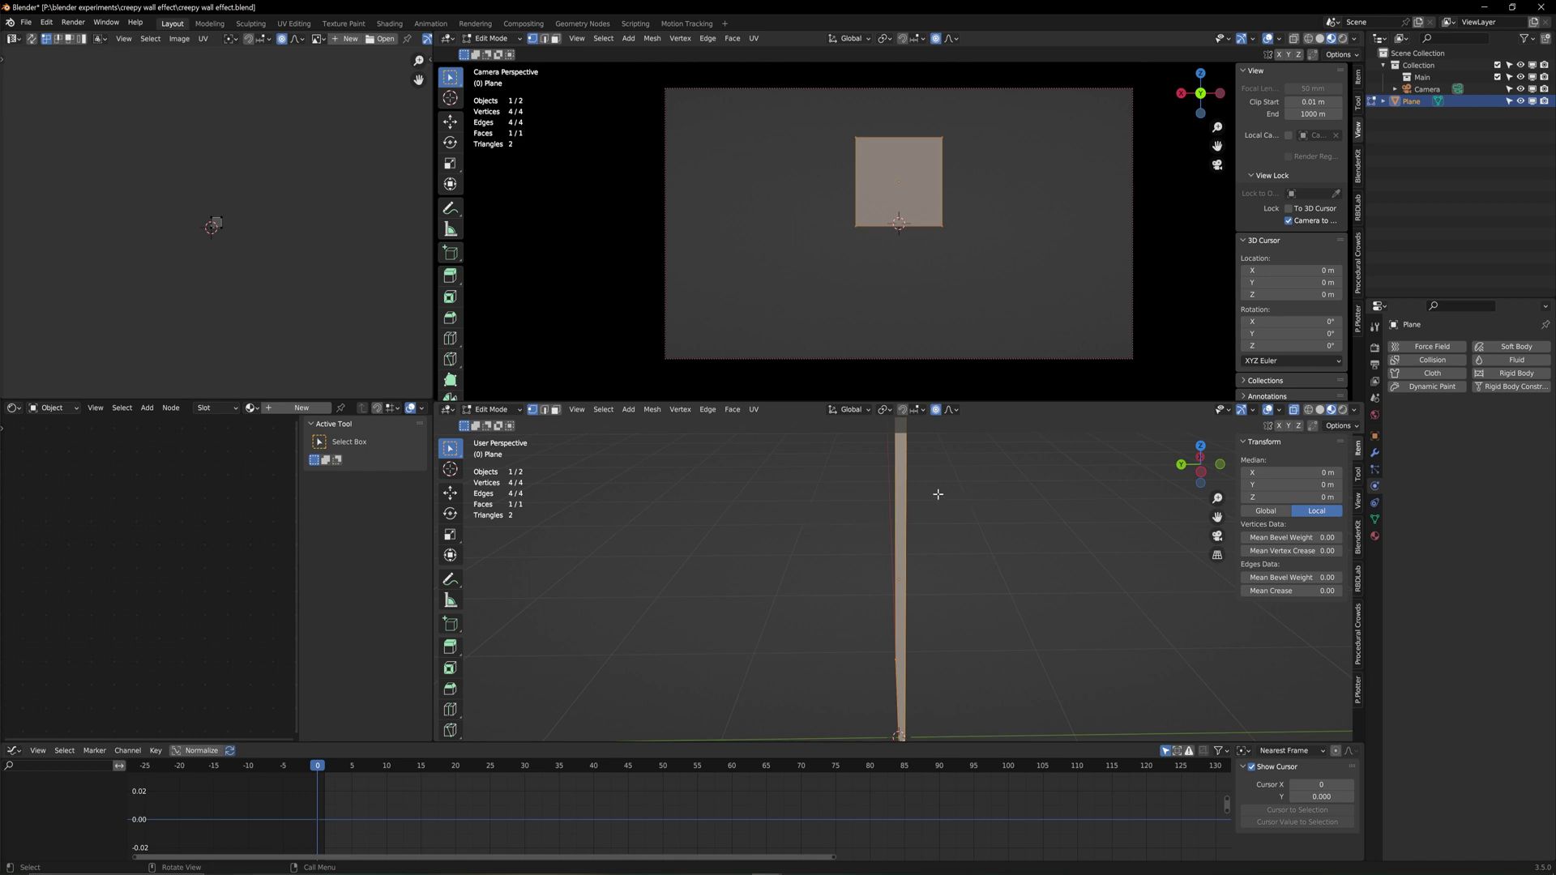
{"action": "middle_click_drag", "start_coordinate": [938, 495], "coordinate": [974, 477]}
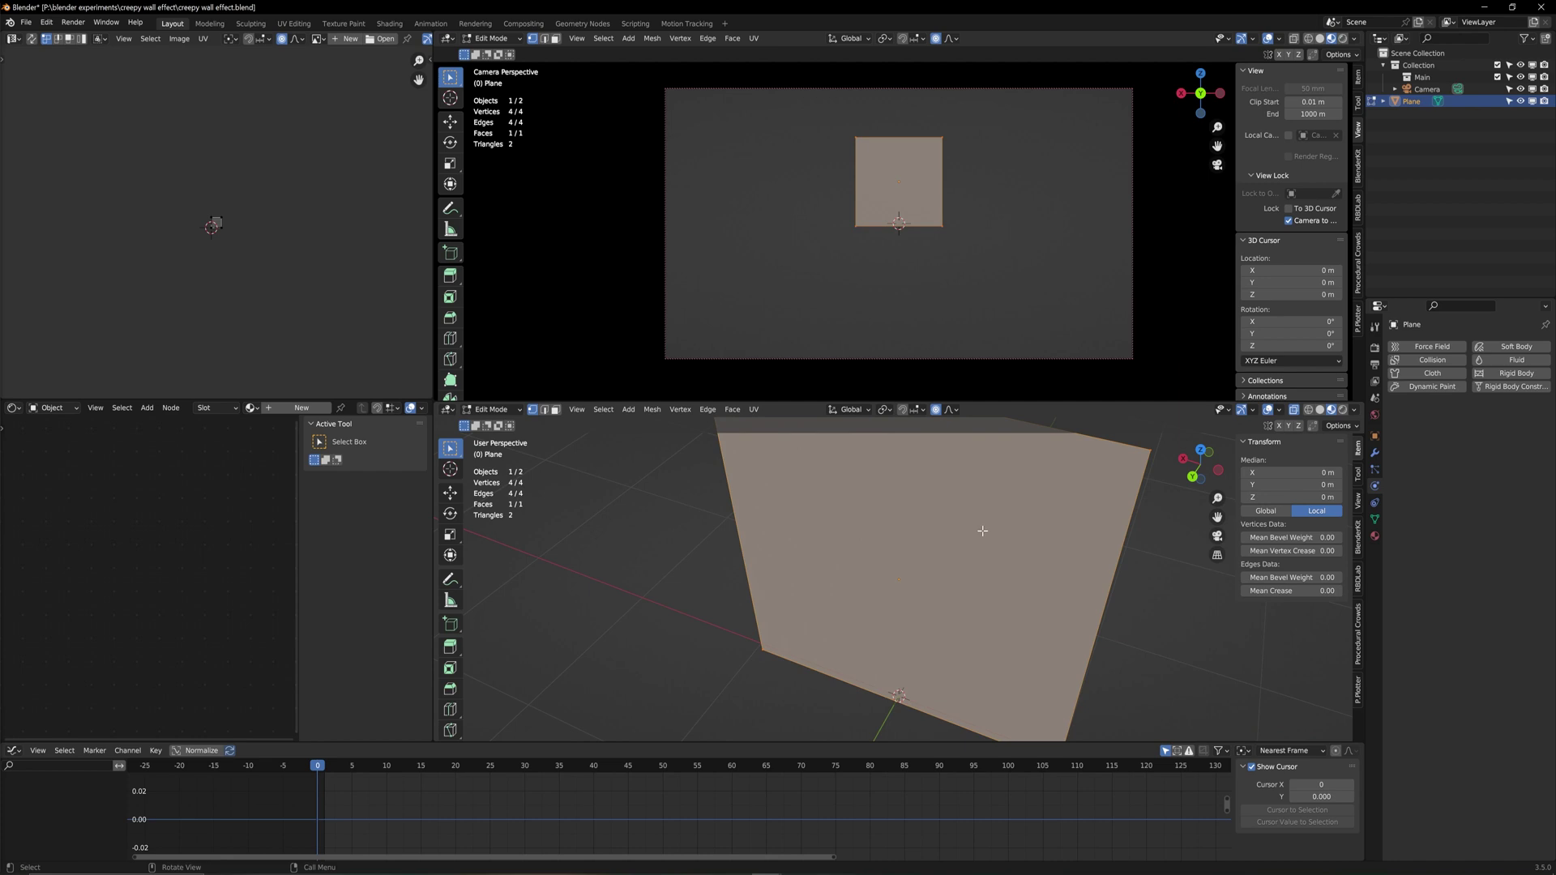
{"action": "middle_click_drag", "start_coordinate": [983, 532], "coordinate": [910, 528]}
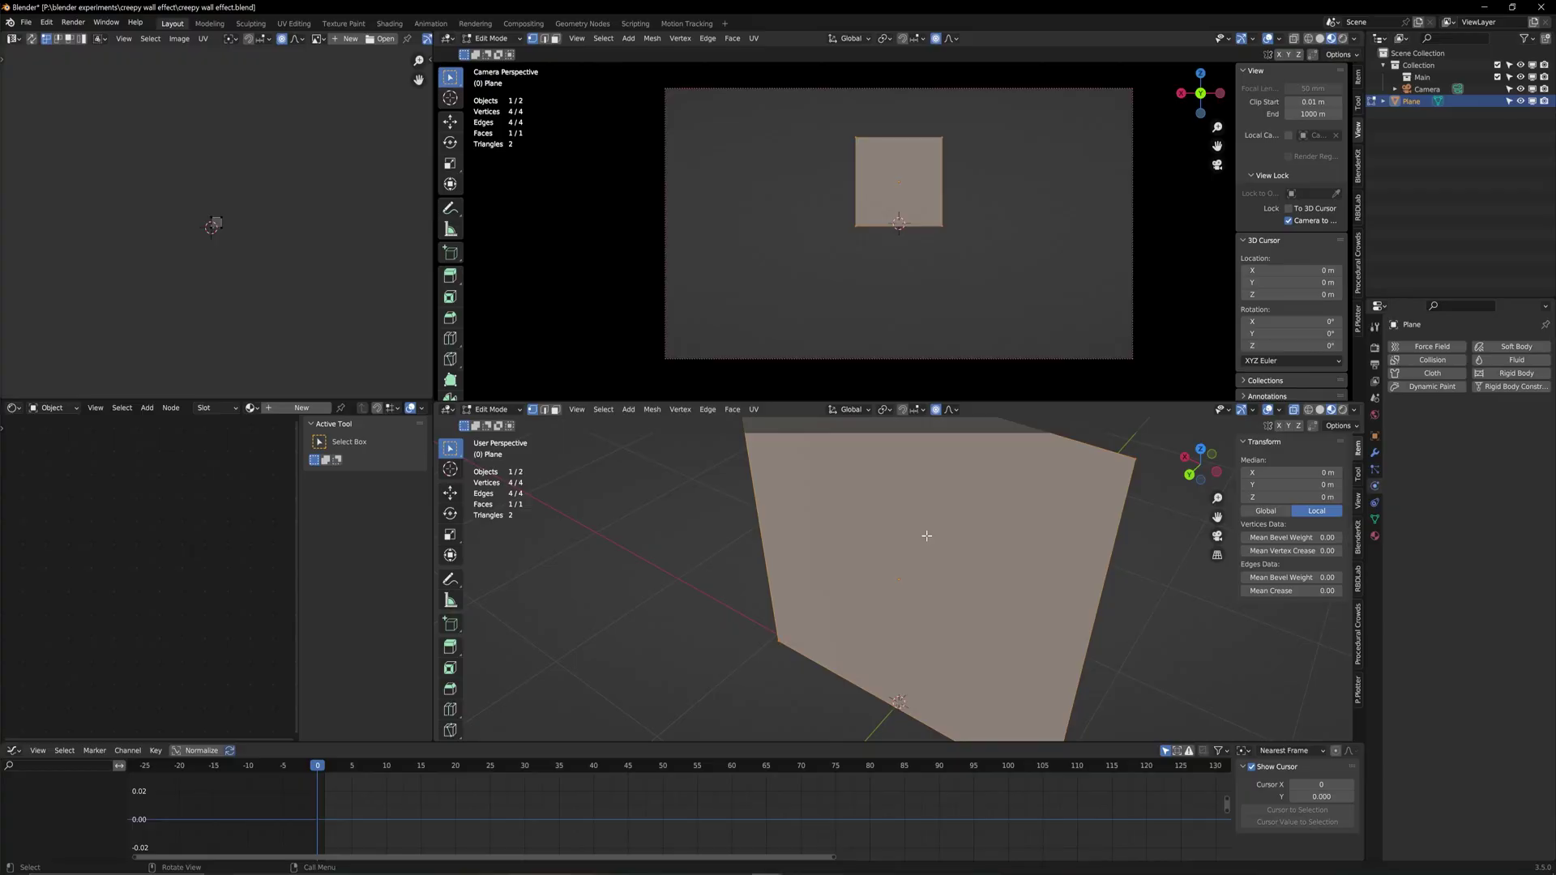
{"action": "middle_click_drag", "start_coordinate": [923, 535], "coordinate": [949, 508]}
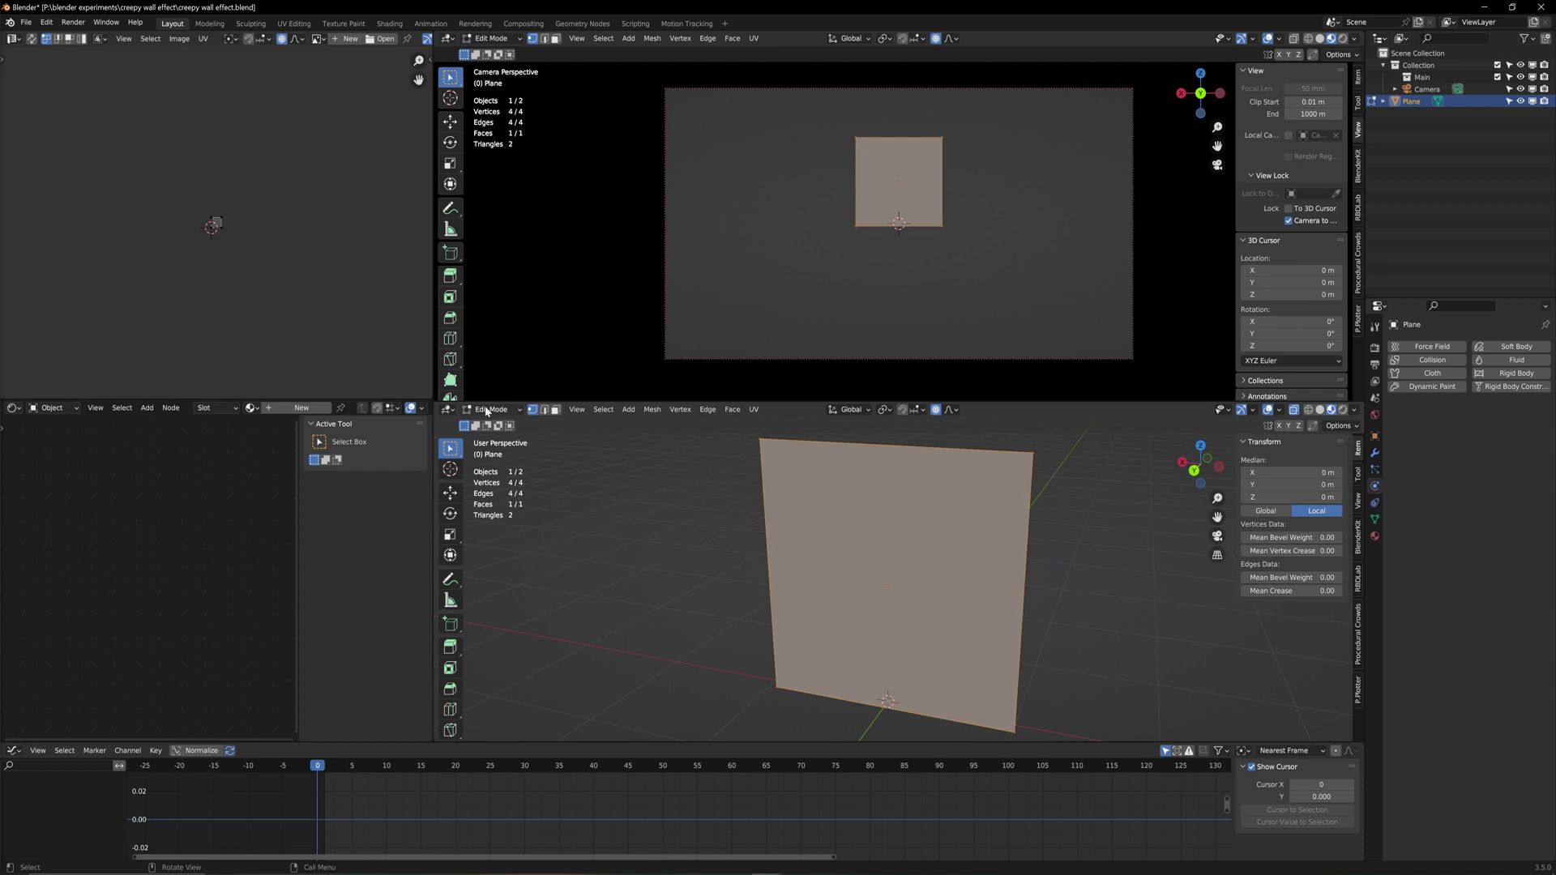
{"action": "right_click", "coordinate": [929, 528]}
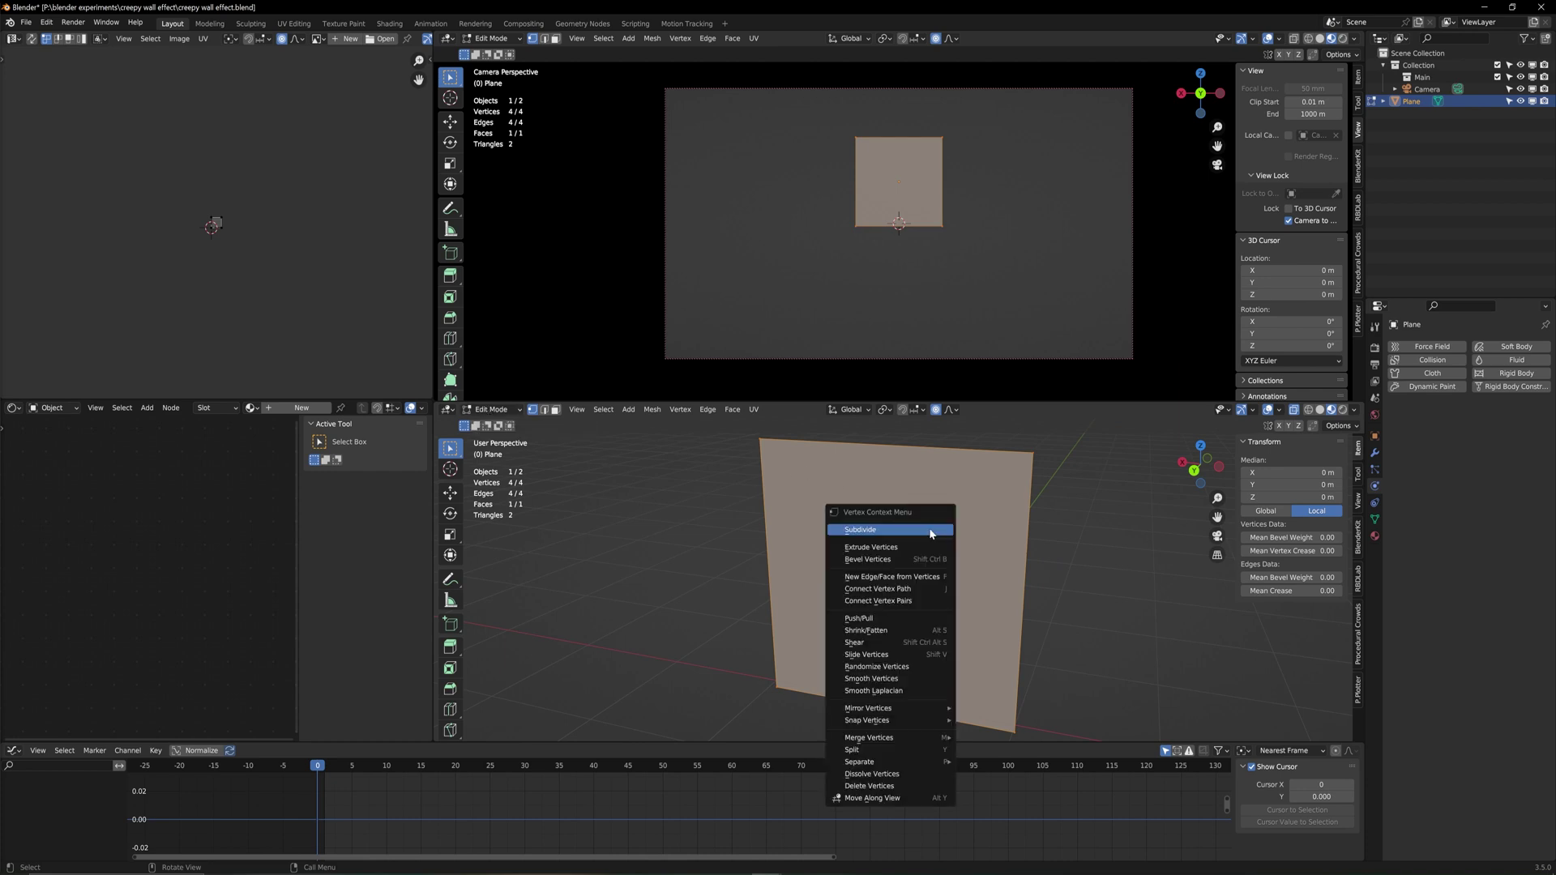
{"action": "left_click", "coordinate": [883, 528]}
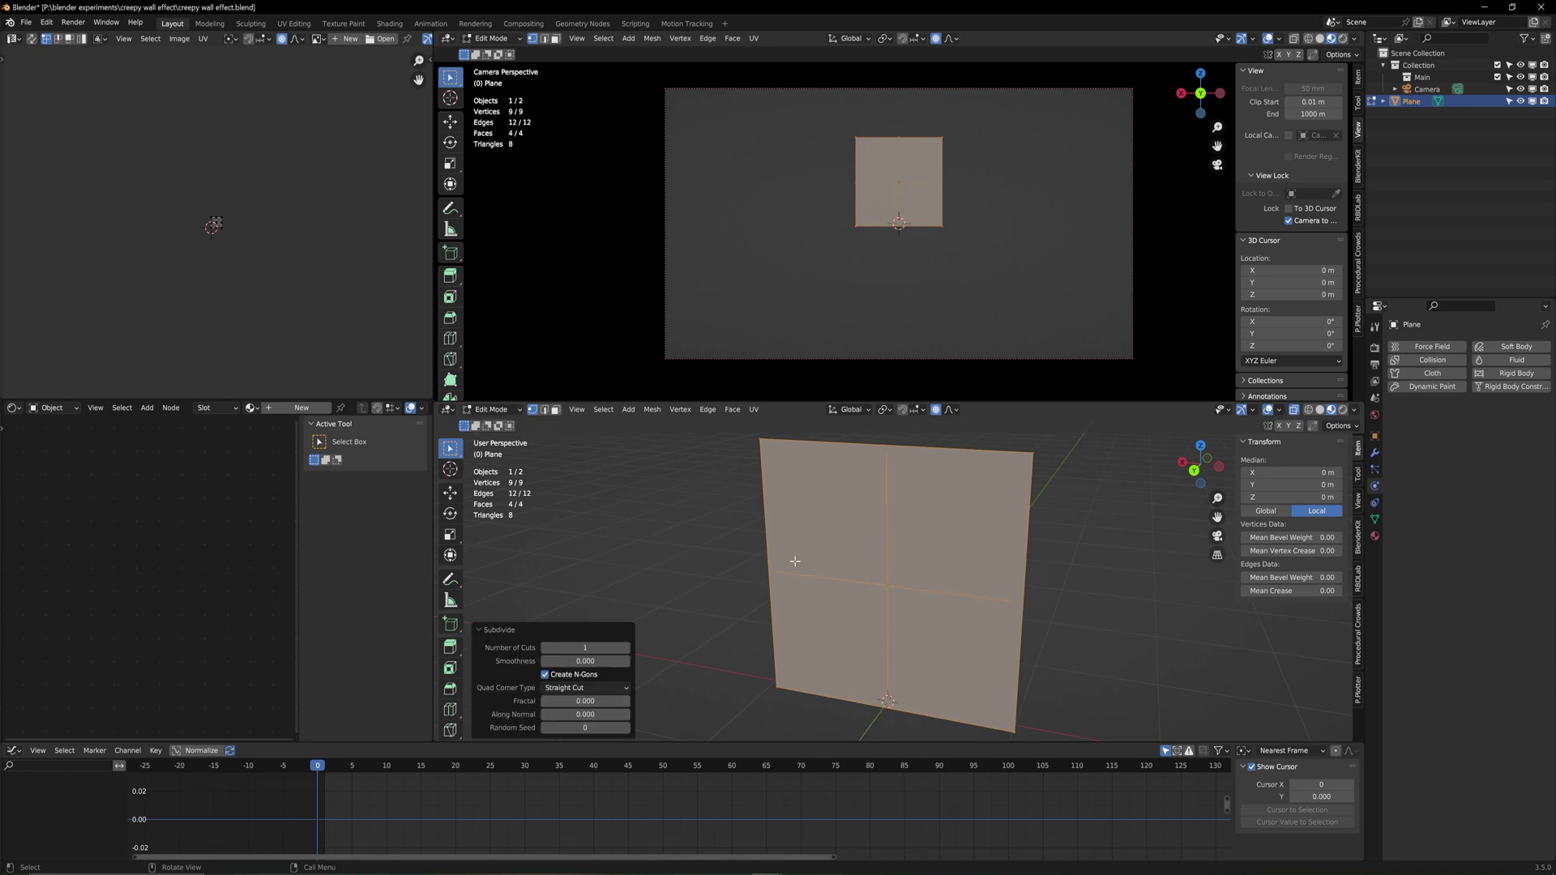
{"action": "left_click", "coordinate": [594, 647]}
{"action": "type", "text": "30"}
{"action": "key", "text": "Return"}
{"action": "left_click", "coordinate": [604, 647]}
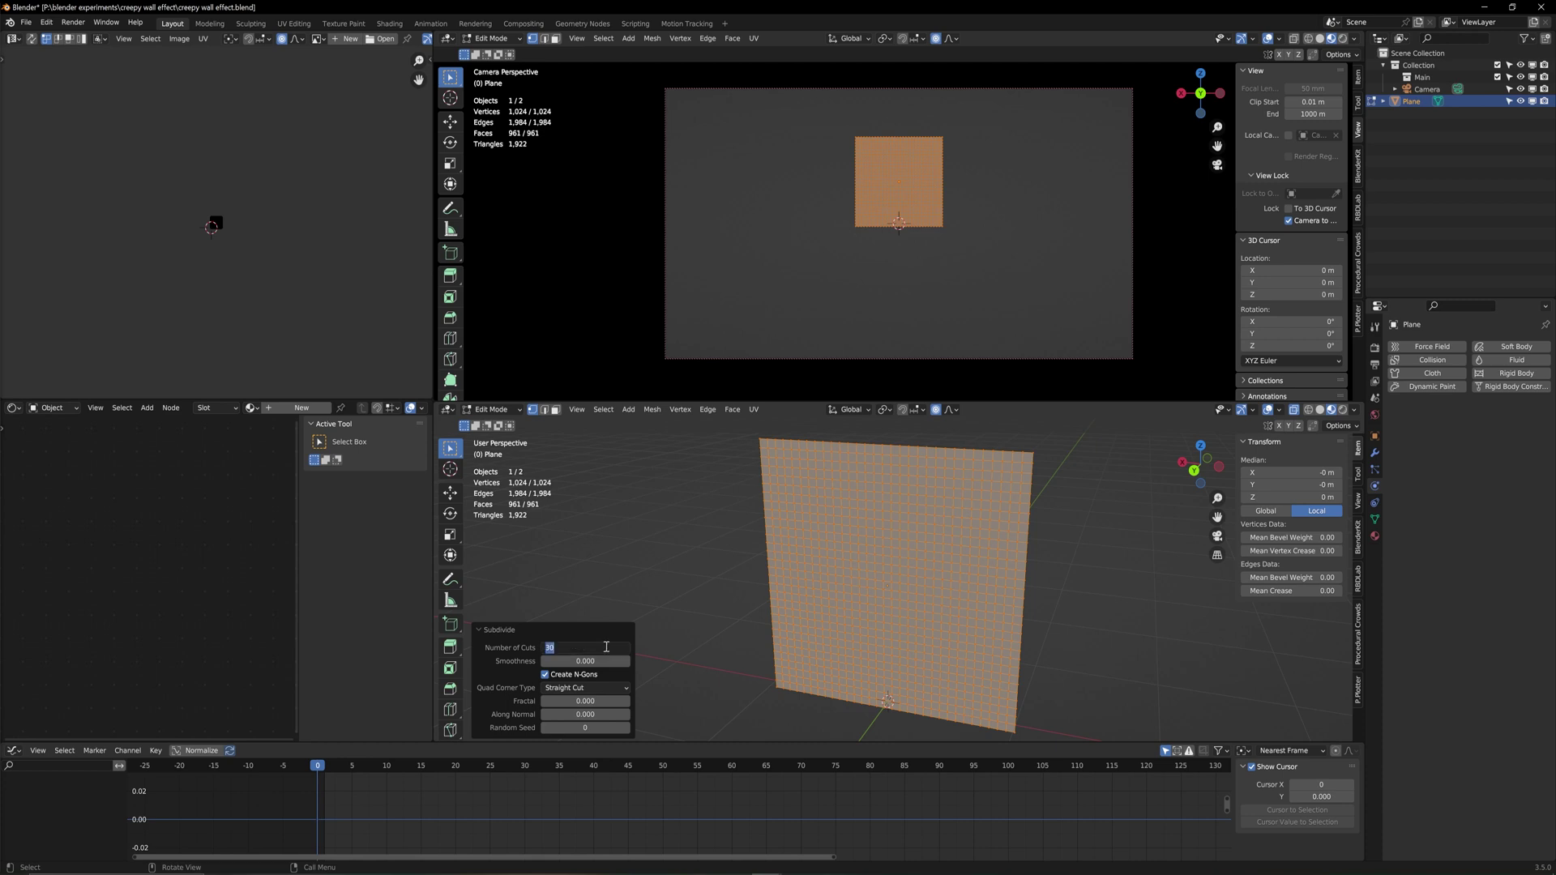
{"action": "type", "text": "40"}
{"action": "key", "text": "Return"}
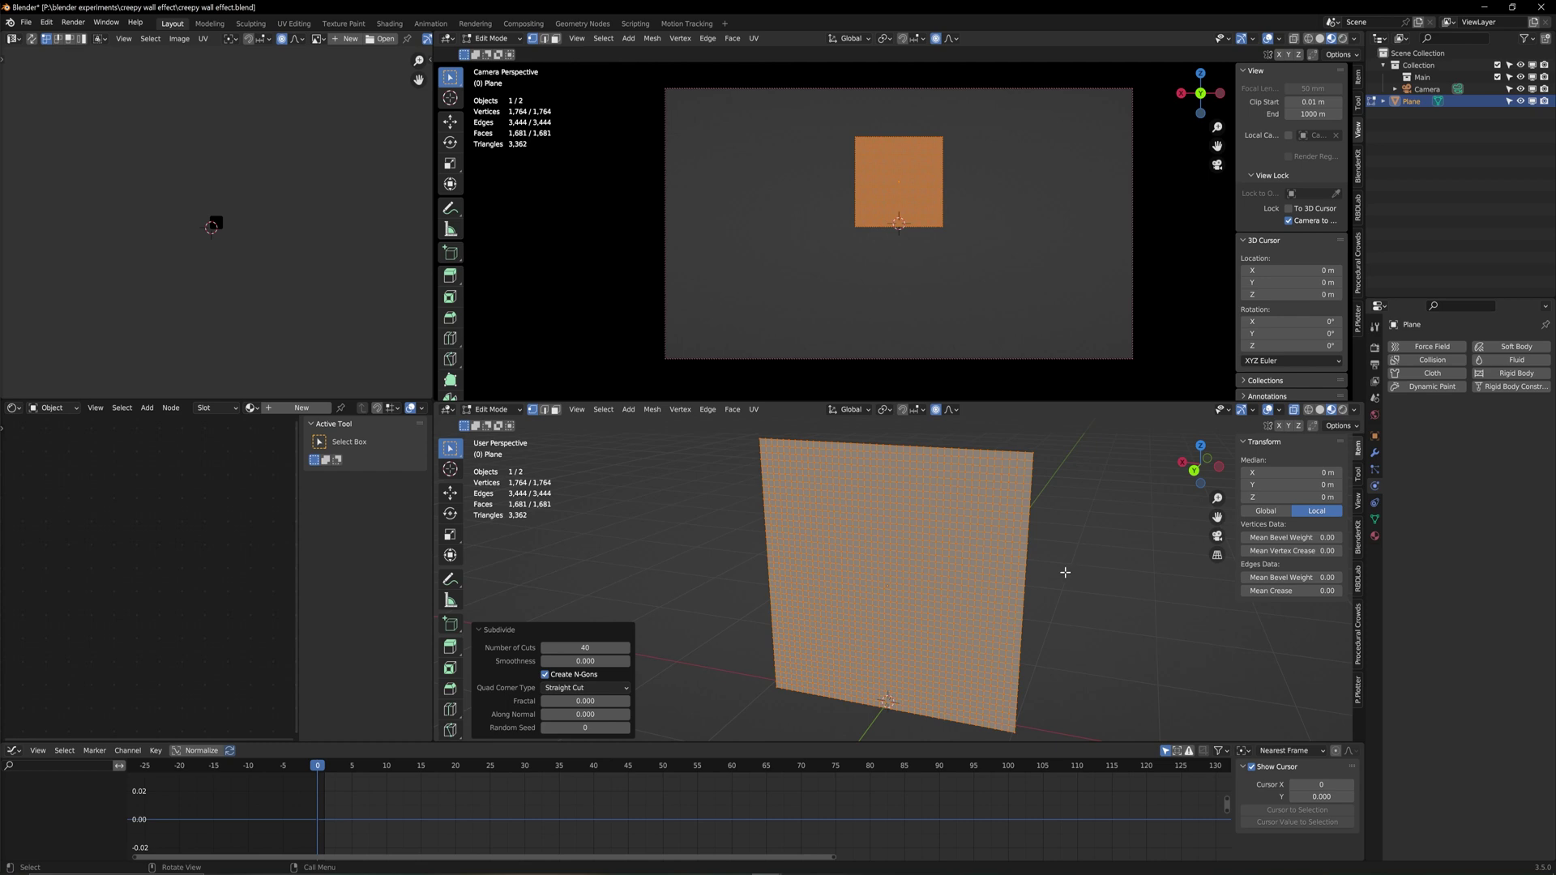
{"action": "key", "text": "ctrl+z"}
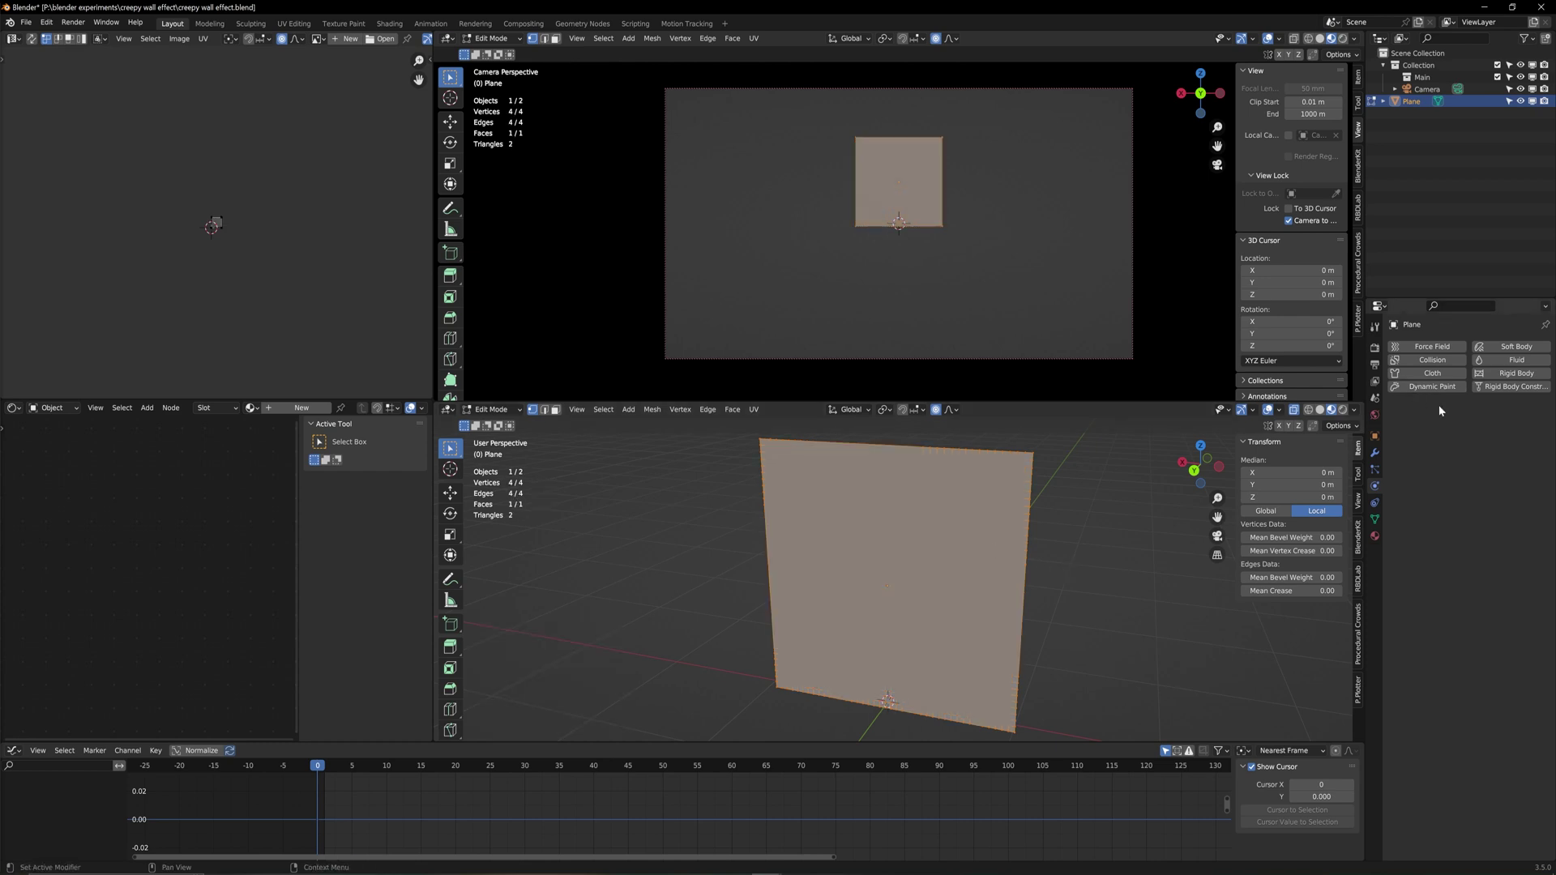
Add a Simple Subdivision Surface modifier at viewport level 4 and return to Object Mode
{"action": "left_click", "coordinate": [1376, 456]}
{"action": "left_click", "coordinate": [1430, 347]}
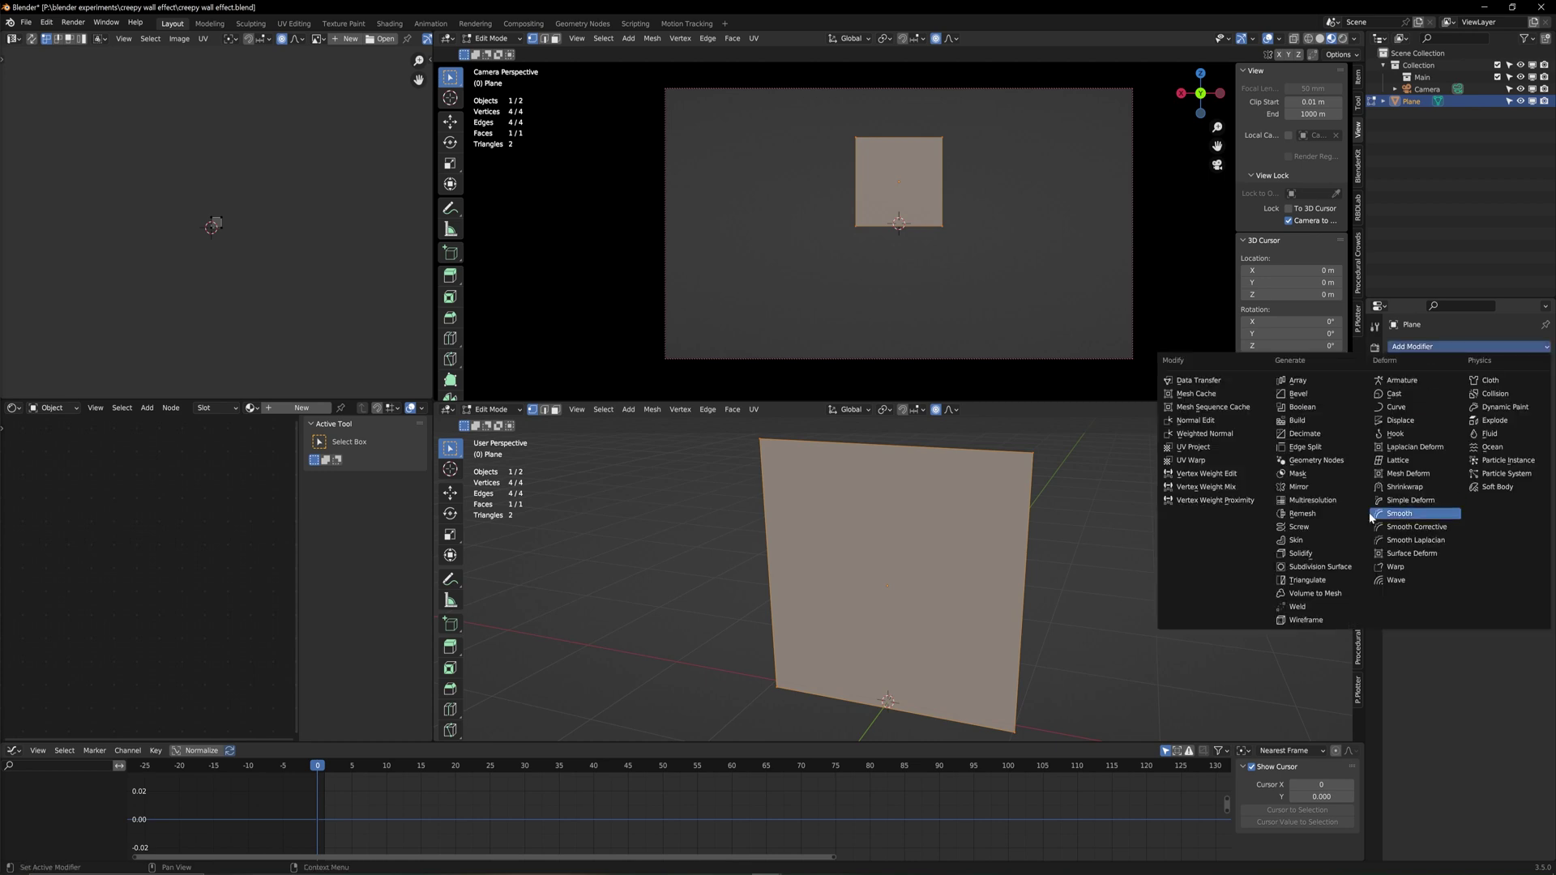
{"action": "left_click", "coordinate": [1308, 568]}
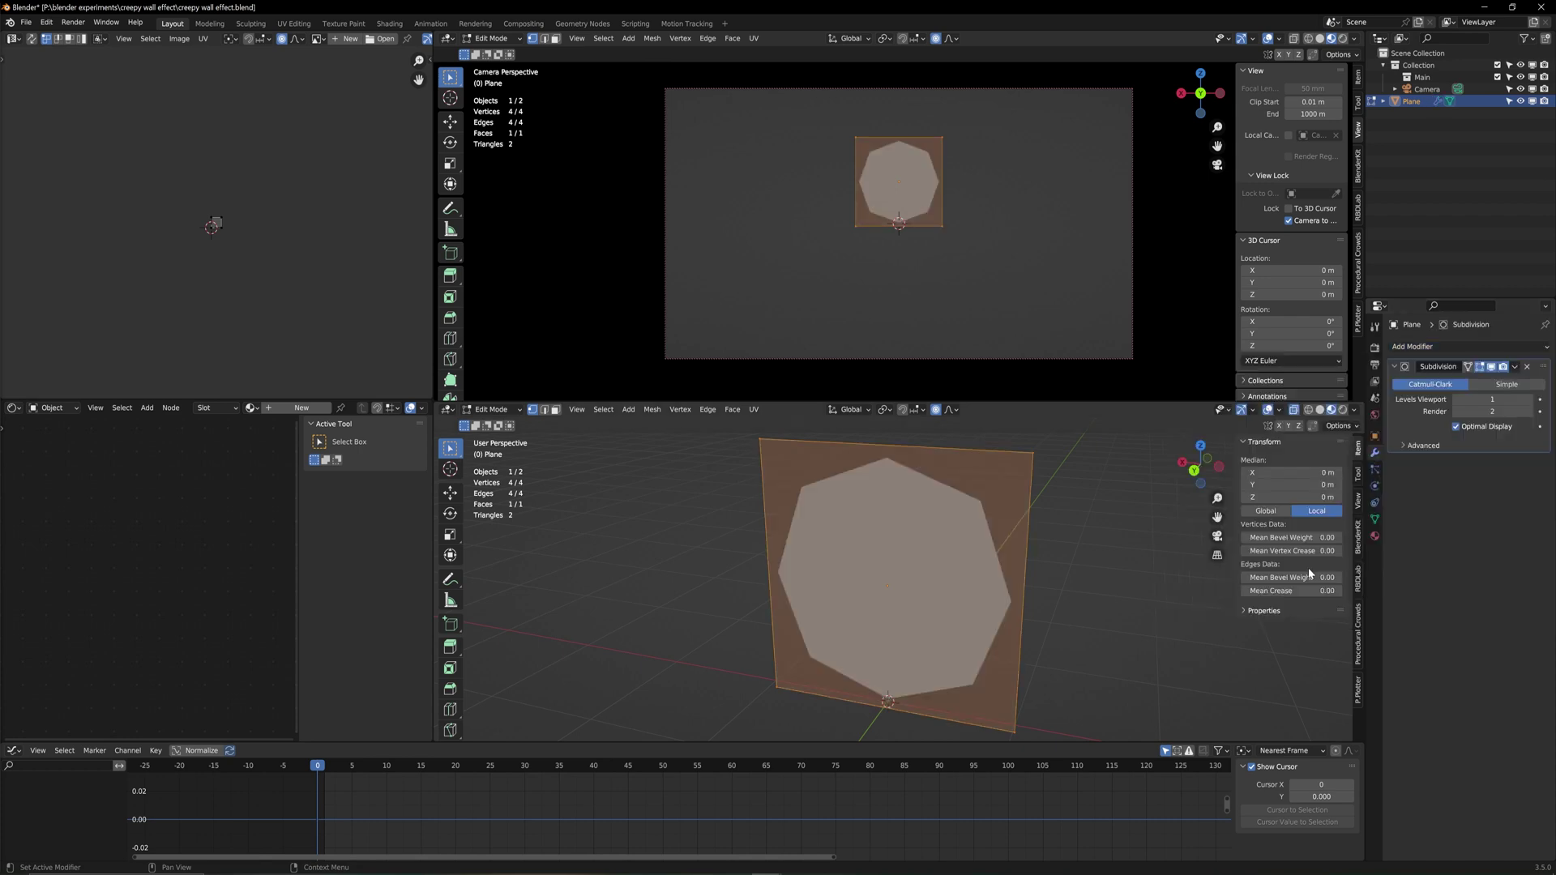
{"action": "left_click", "coordinate": [1508, 385]}
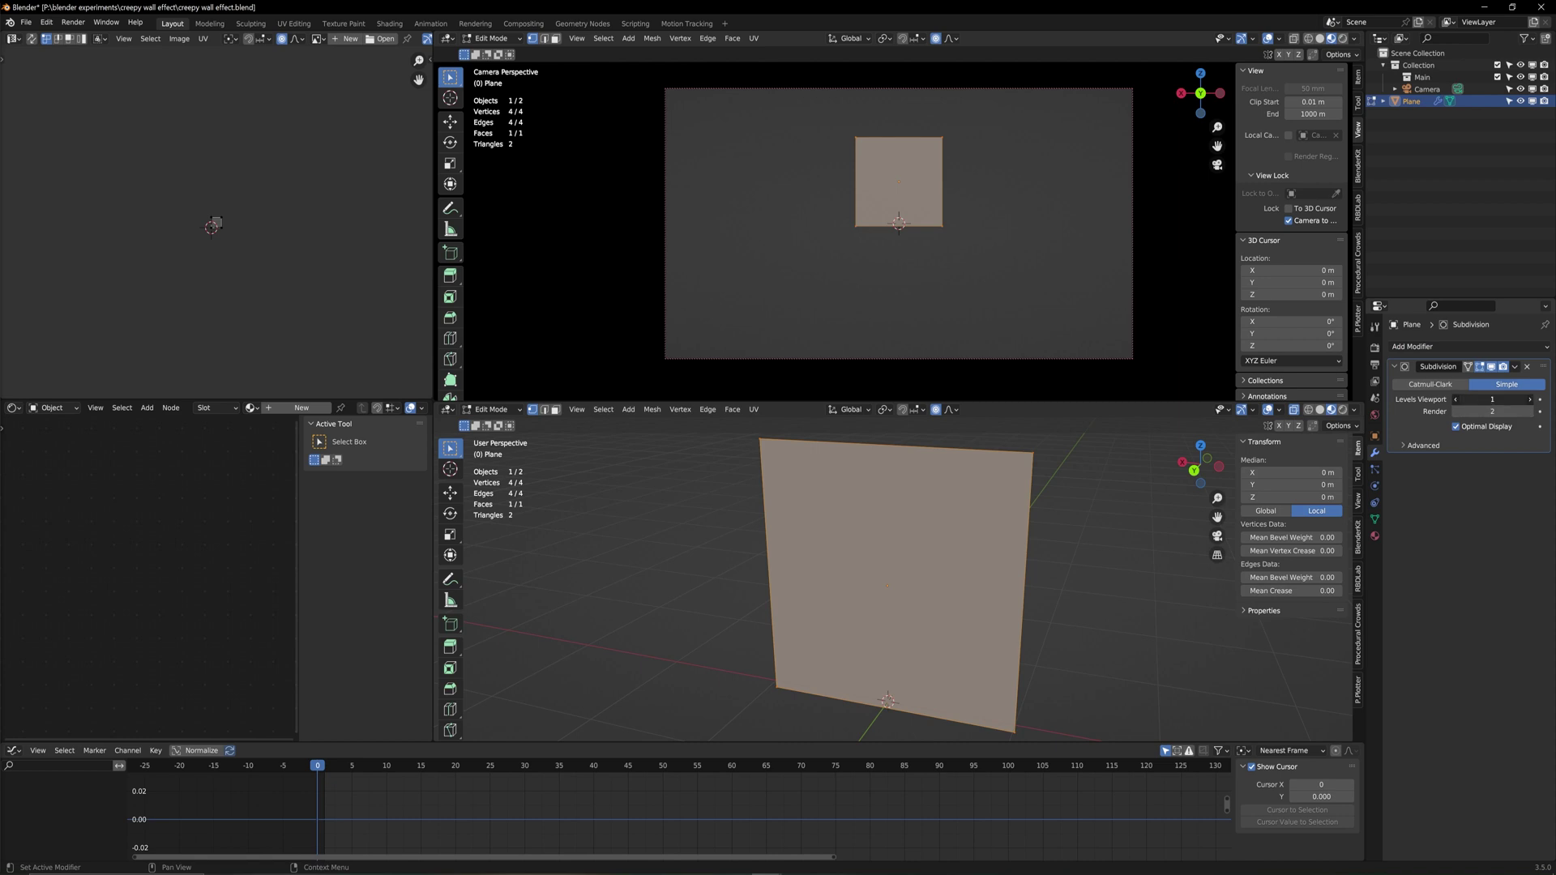
{"action": "double_click", "coordinate": [1501, 400]}
{"action": "key", "text": "Return"}
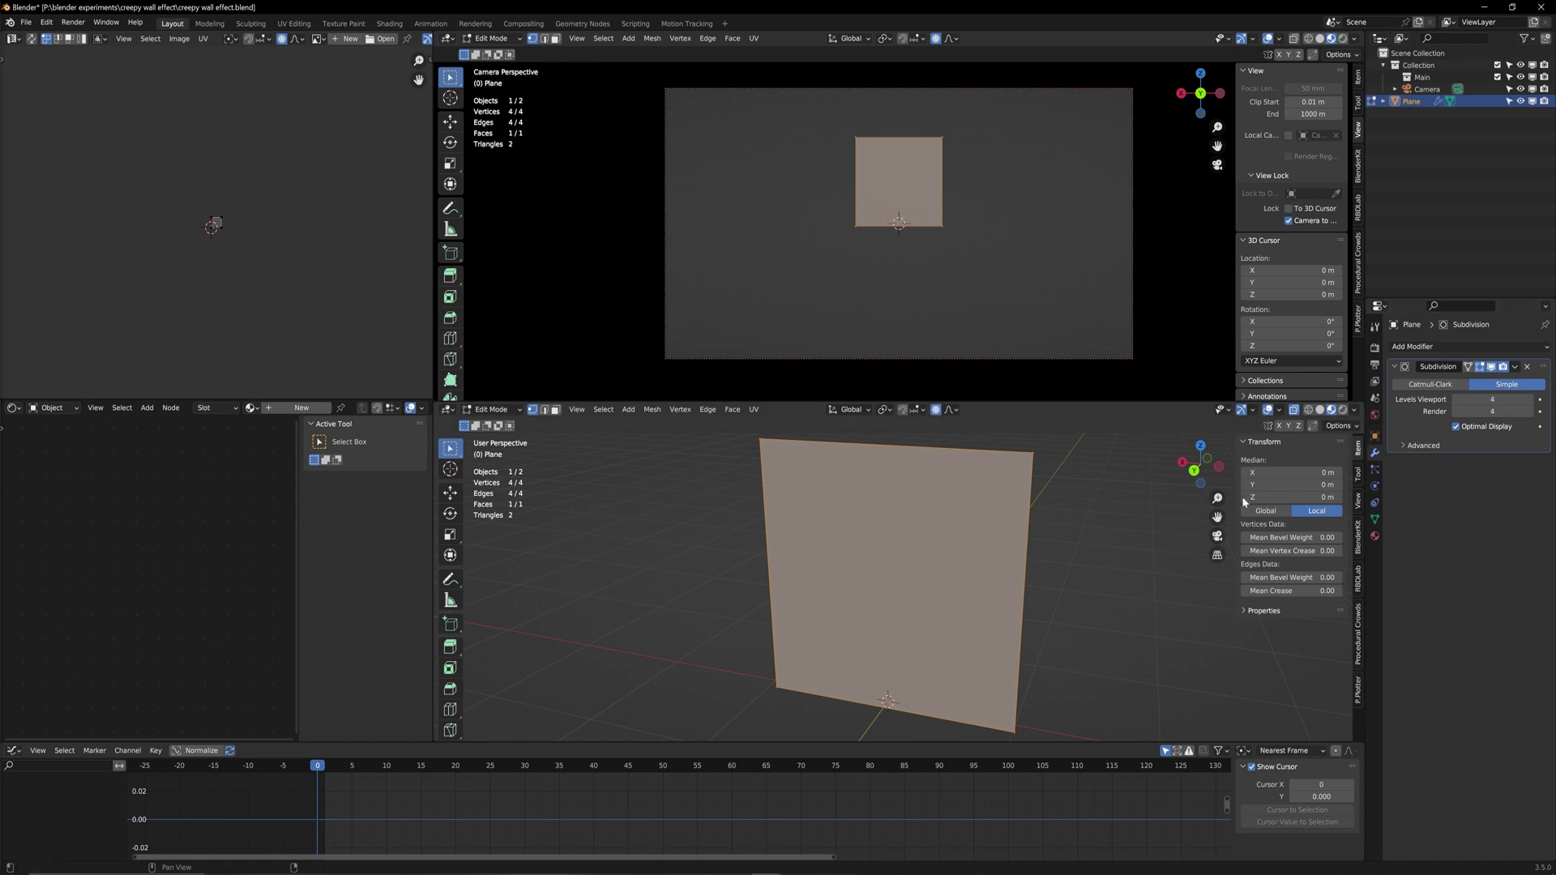
{"action": "key", "text": "Tab"}
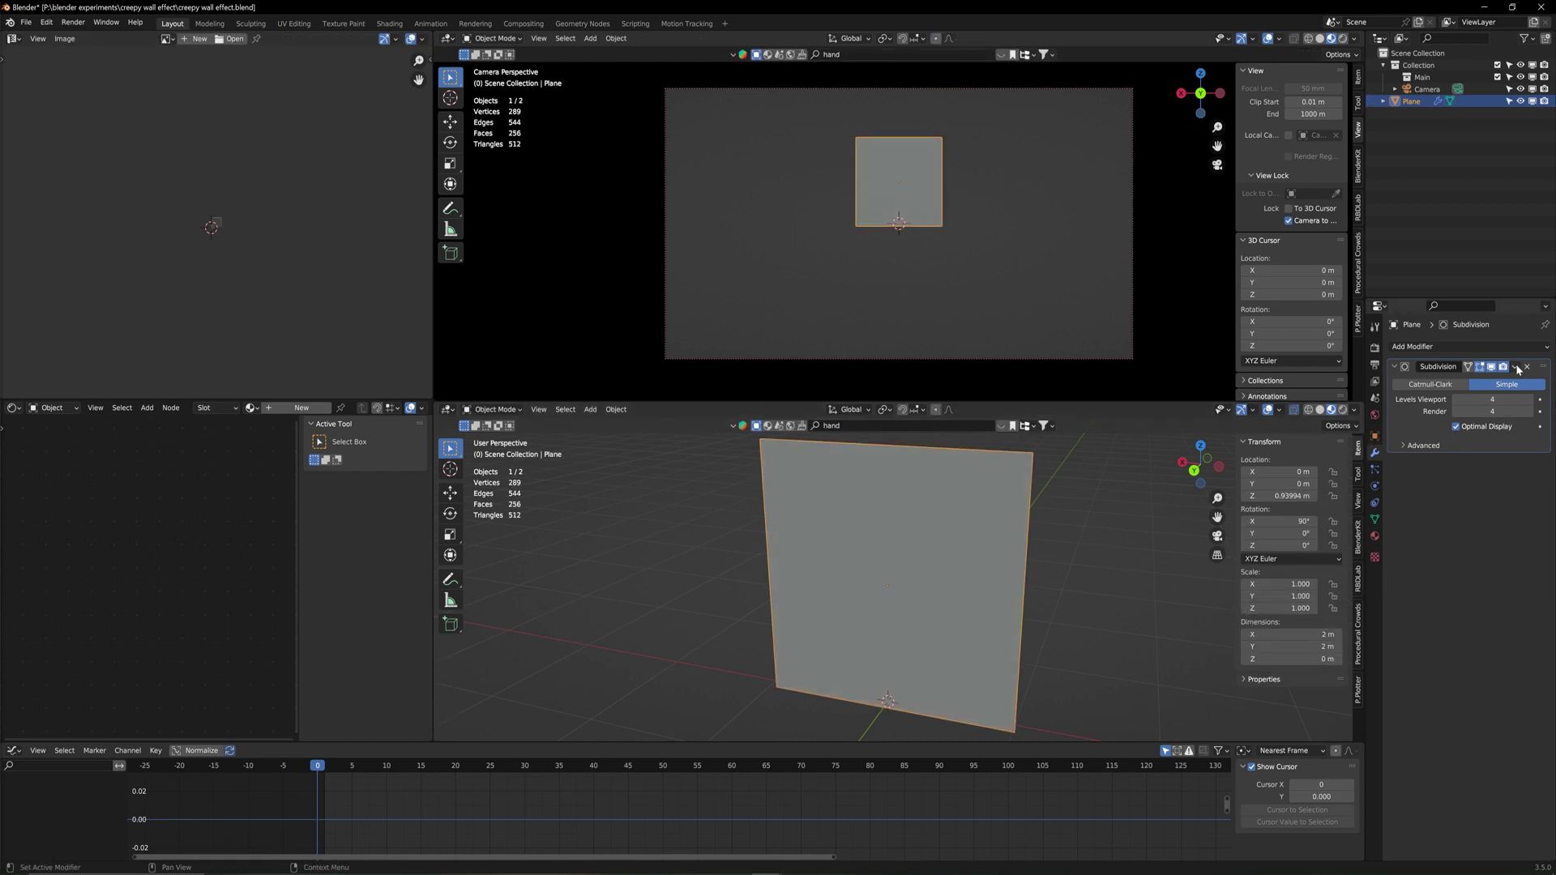
{"action": "left_click", "coordinate": [1514, 366]}
Remove the Subdivision modifier and subdivide the plane mesh with 40 cuts
{"action": "left_click", "coordinate": [1527, 366]}
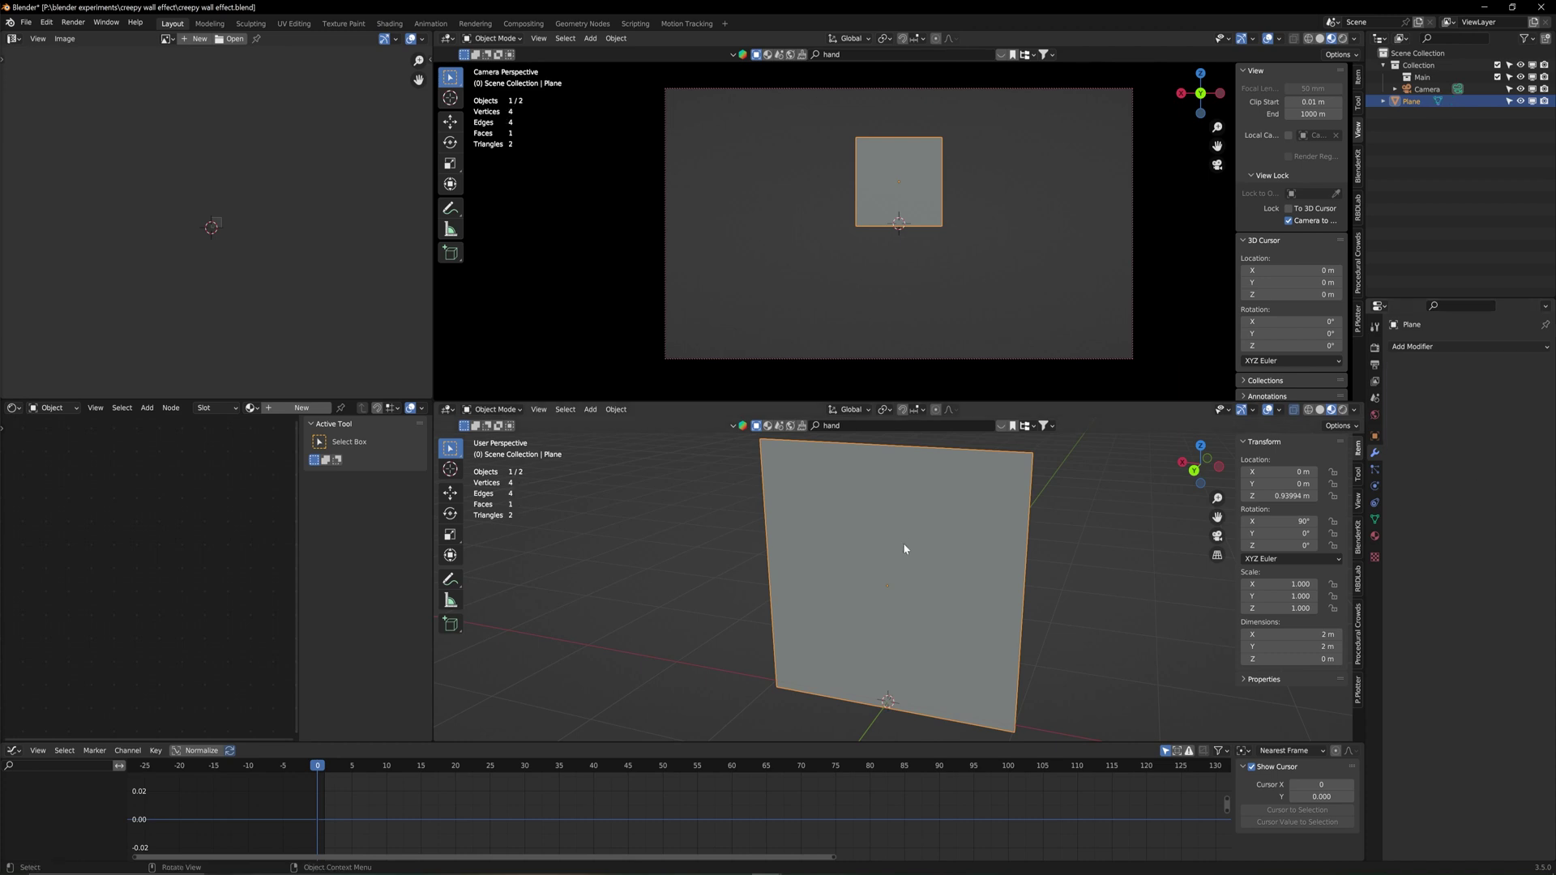
{"action": "key", "text": "Tab"}
{"action": "right_click", "coordinate": [907, 540]}
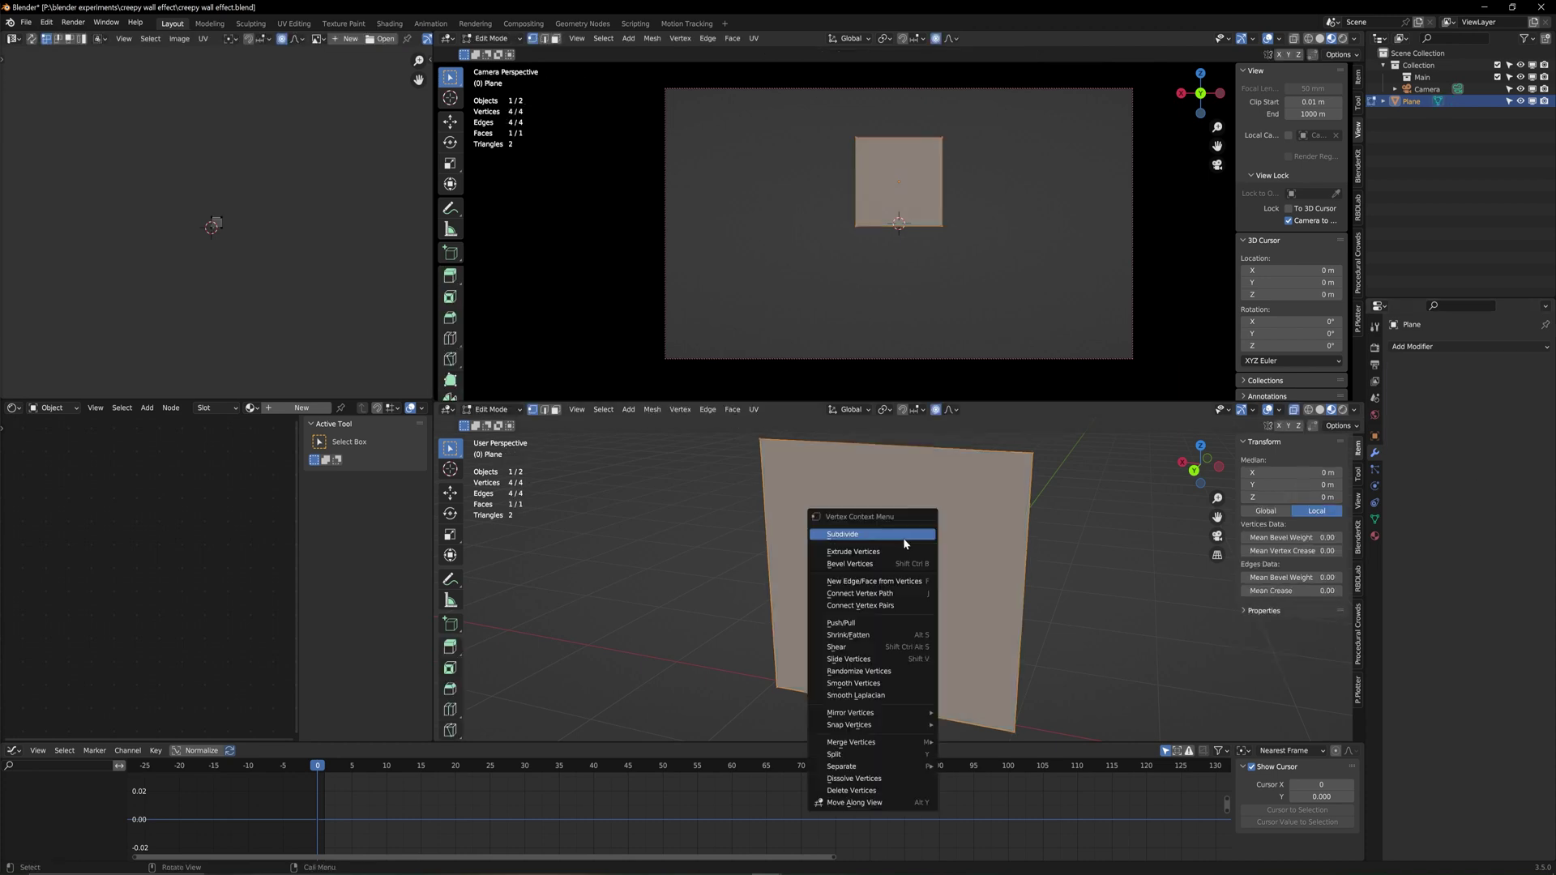
{"action": "left_click", "coordinate": [898, 534]}
{"action": "left_click", "coordinate": [608, 647]}
{"action": "type", "text": "40"}
{"action": "key", "text": "Return"}
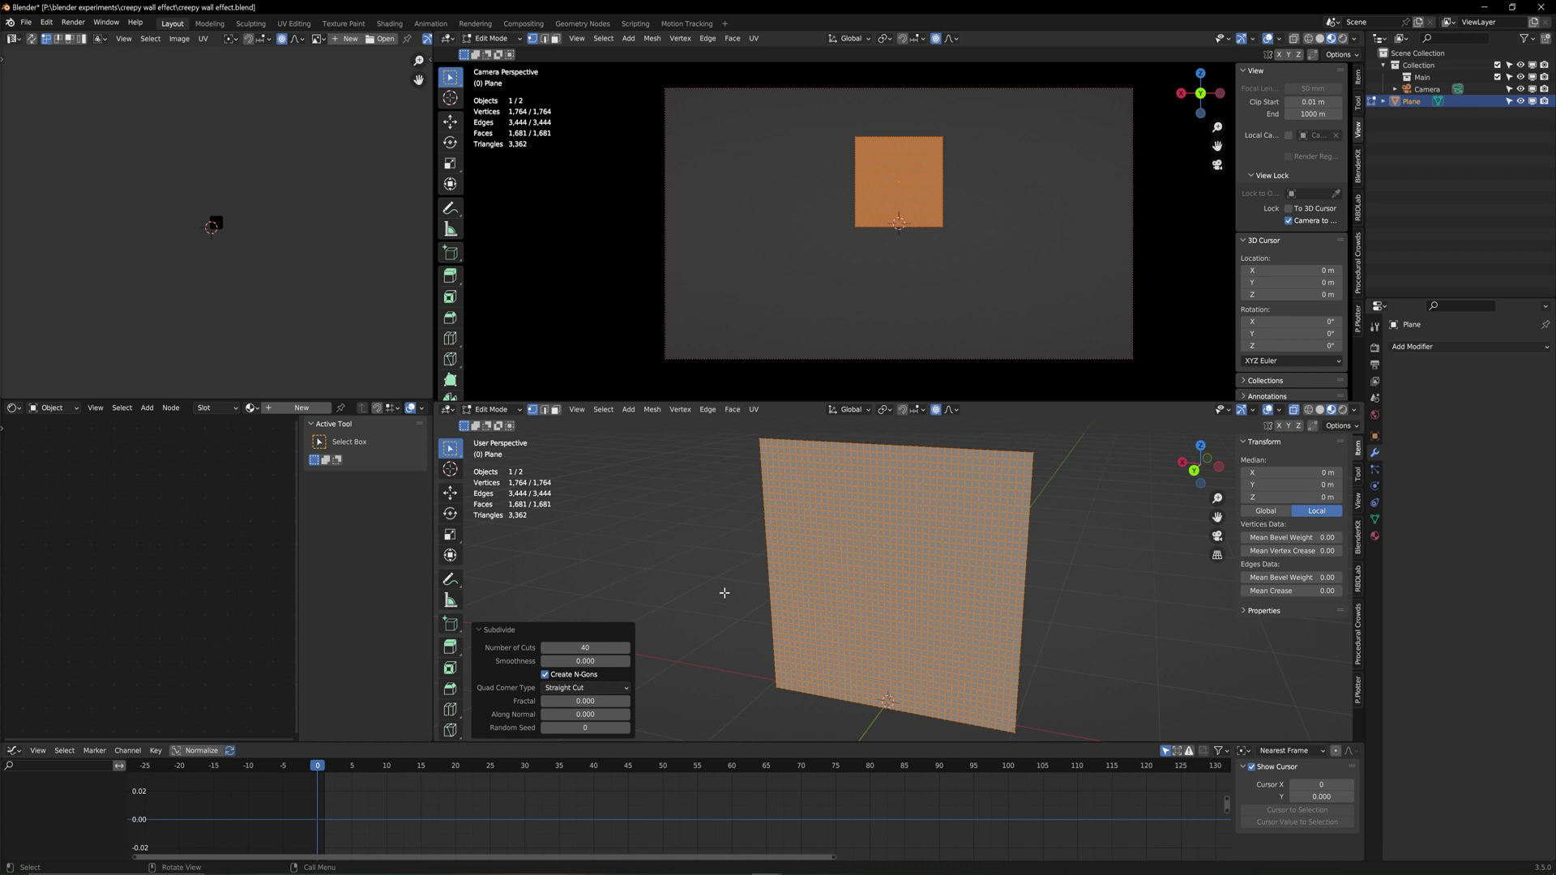
{"action": "key", "text": "Tab"}
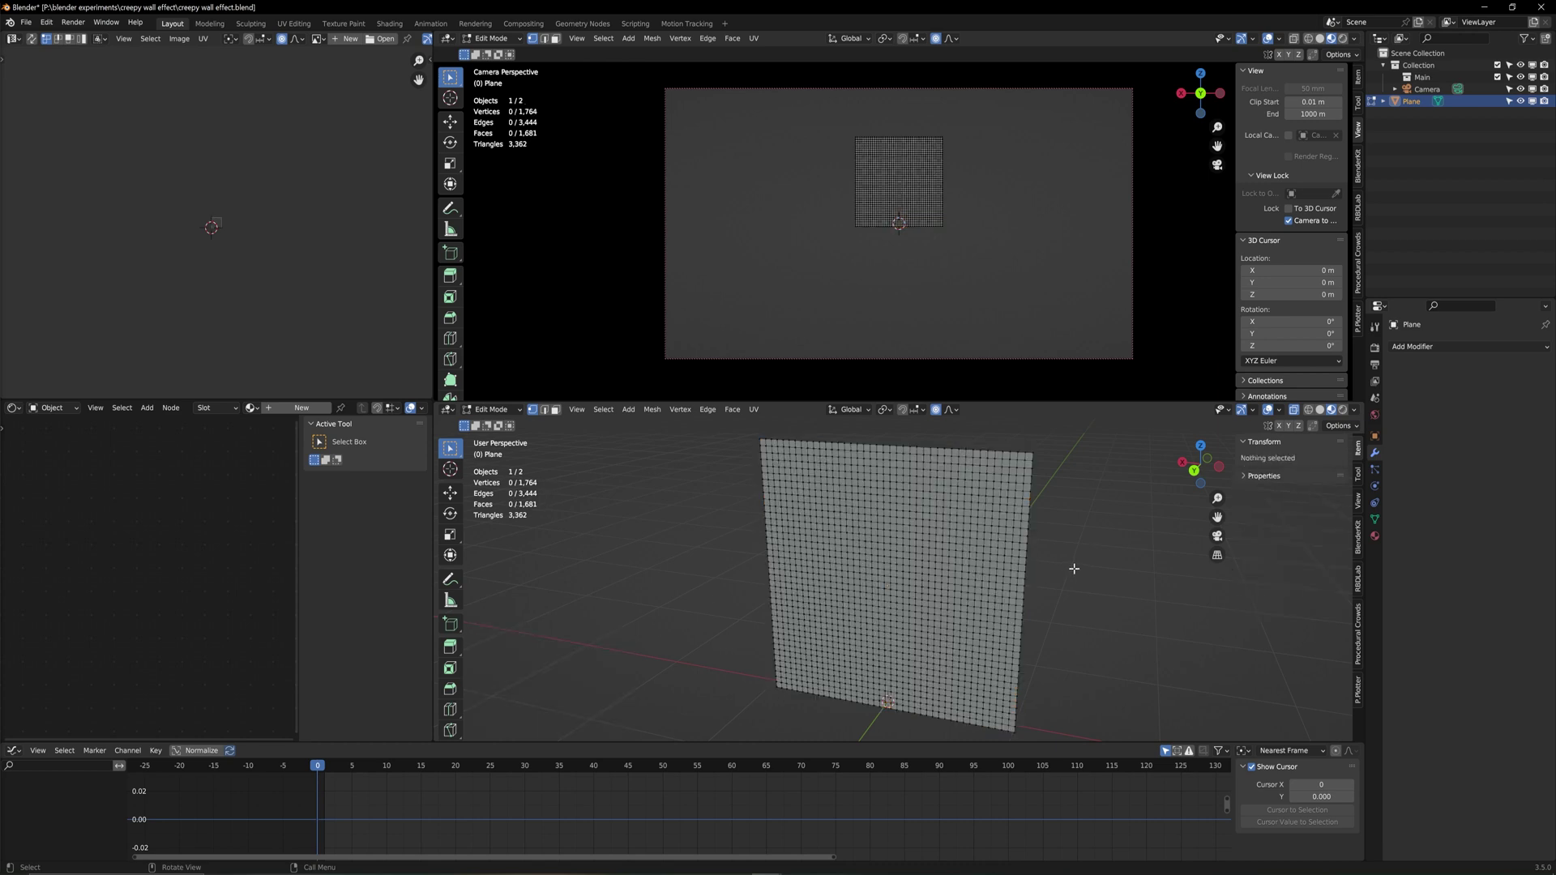
{"action": "key", "text": "Tab"}
Test a proportional pull on a horizontal strip of faces, cancel it, and return to Object Mode
{"action": "left_click_drag", "start_coordinate": [863, 551], "coordinate": [985, 563]}
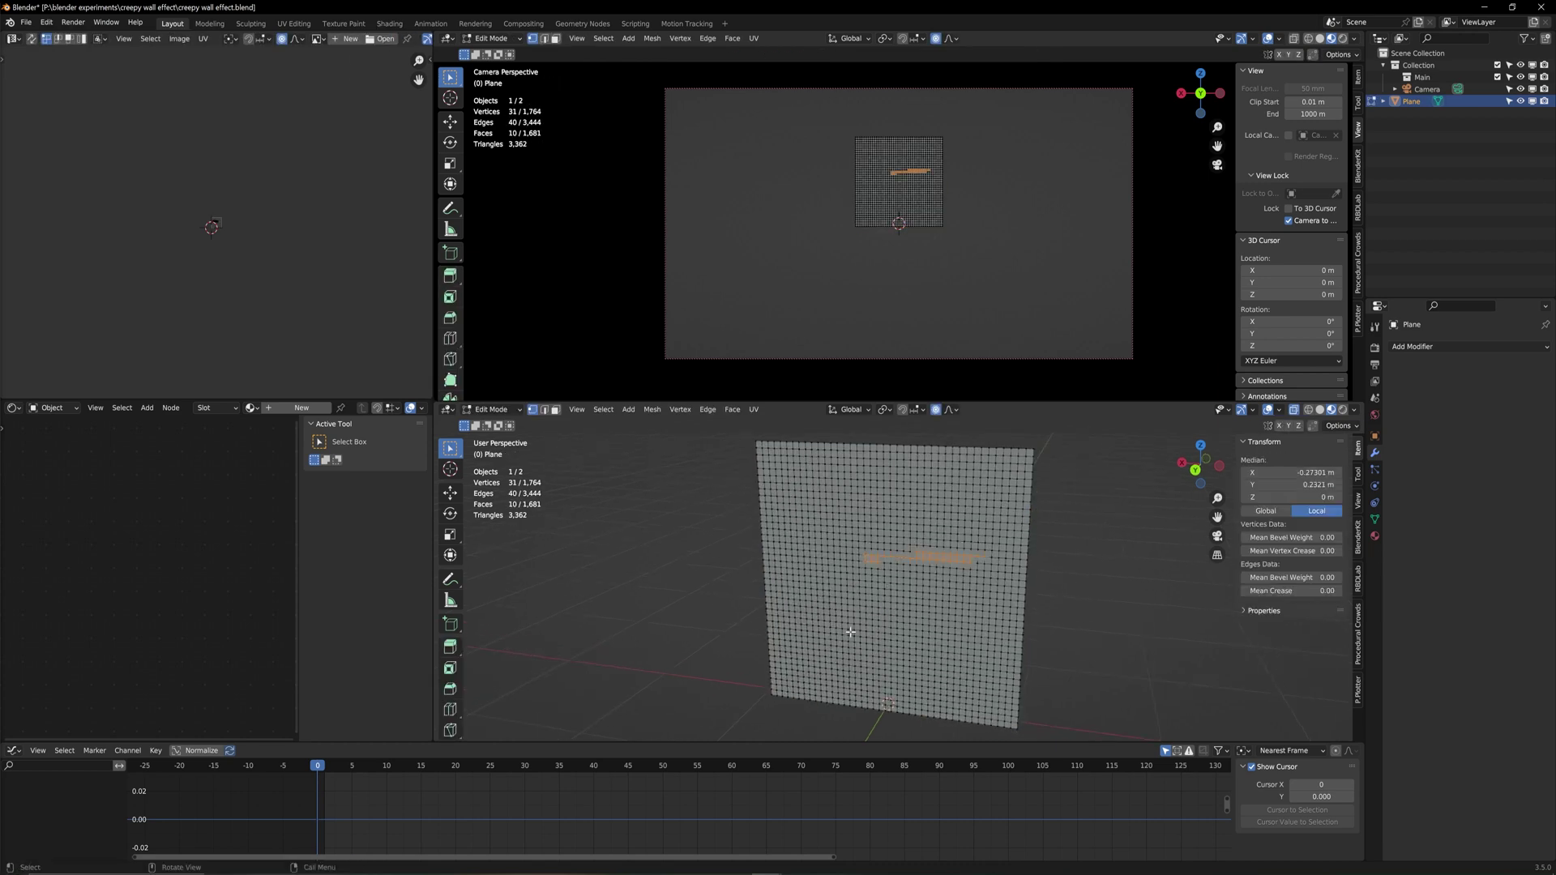
{"action": "mouse_move", "coordinate": [863, 635]}
{"action": "middle_mouse_down"}
{"action": "mouse_move", "coordinate": [827, 625]}
{"action": "mouse_move", "coordinate": [859, 620]}
{"action": "middle_mouse_up"}
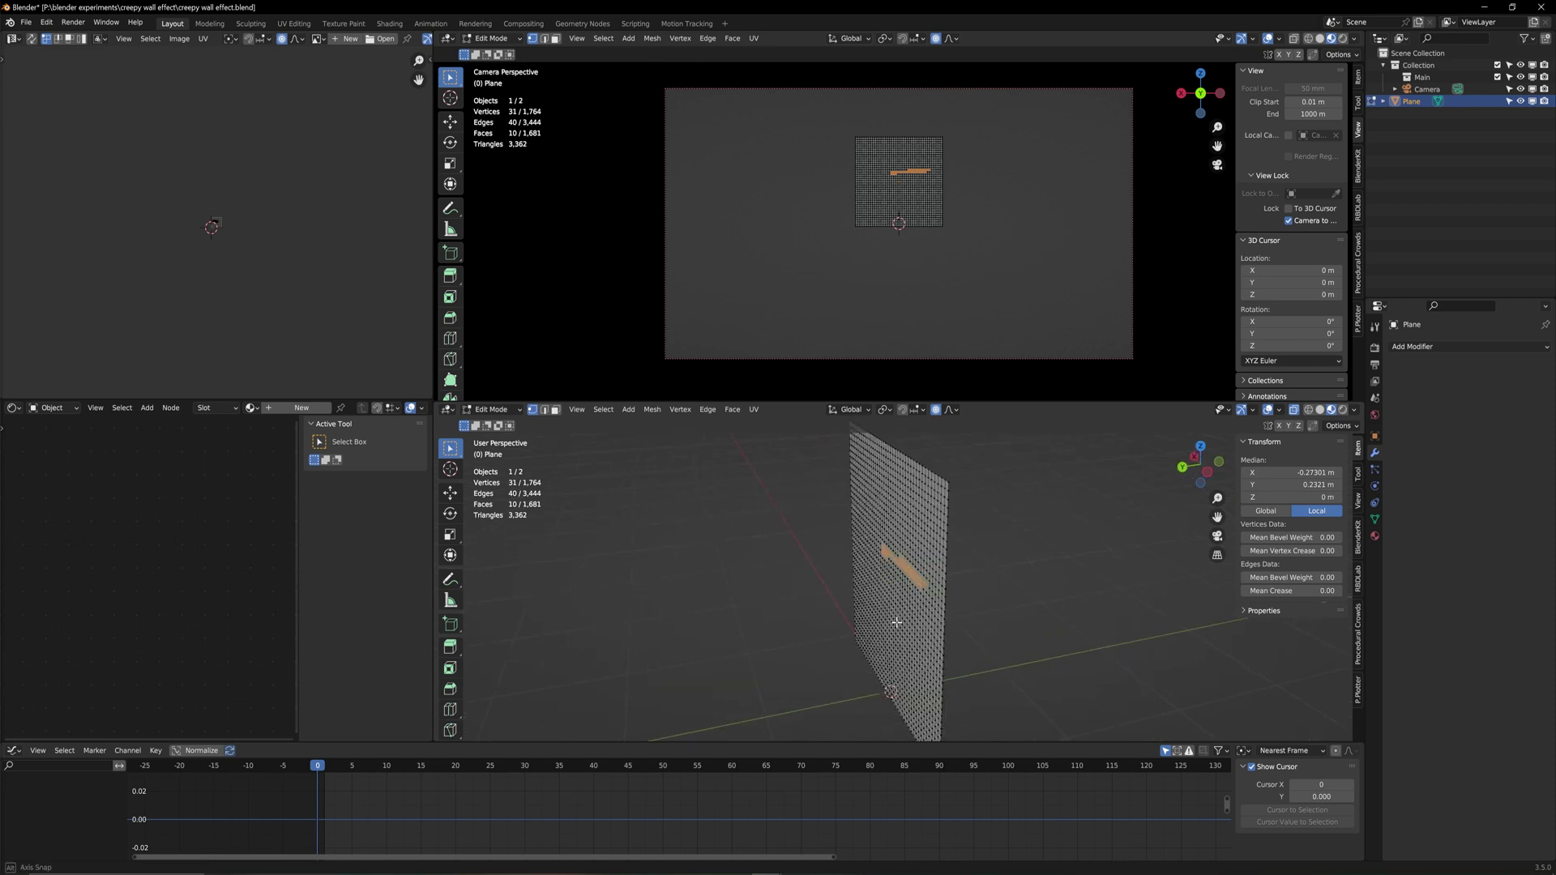
{"action": "key", "text": "g"}
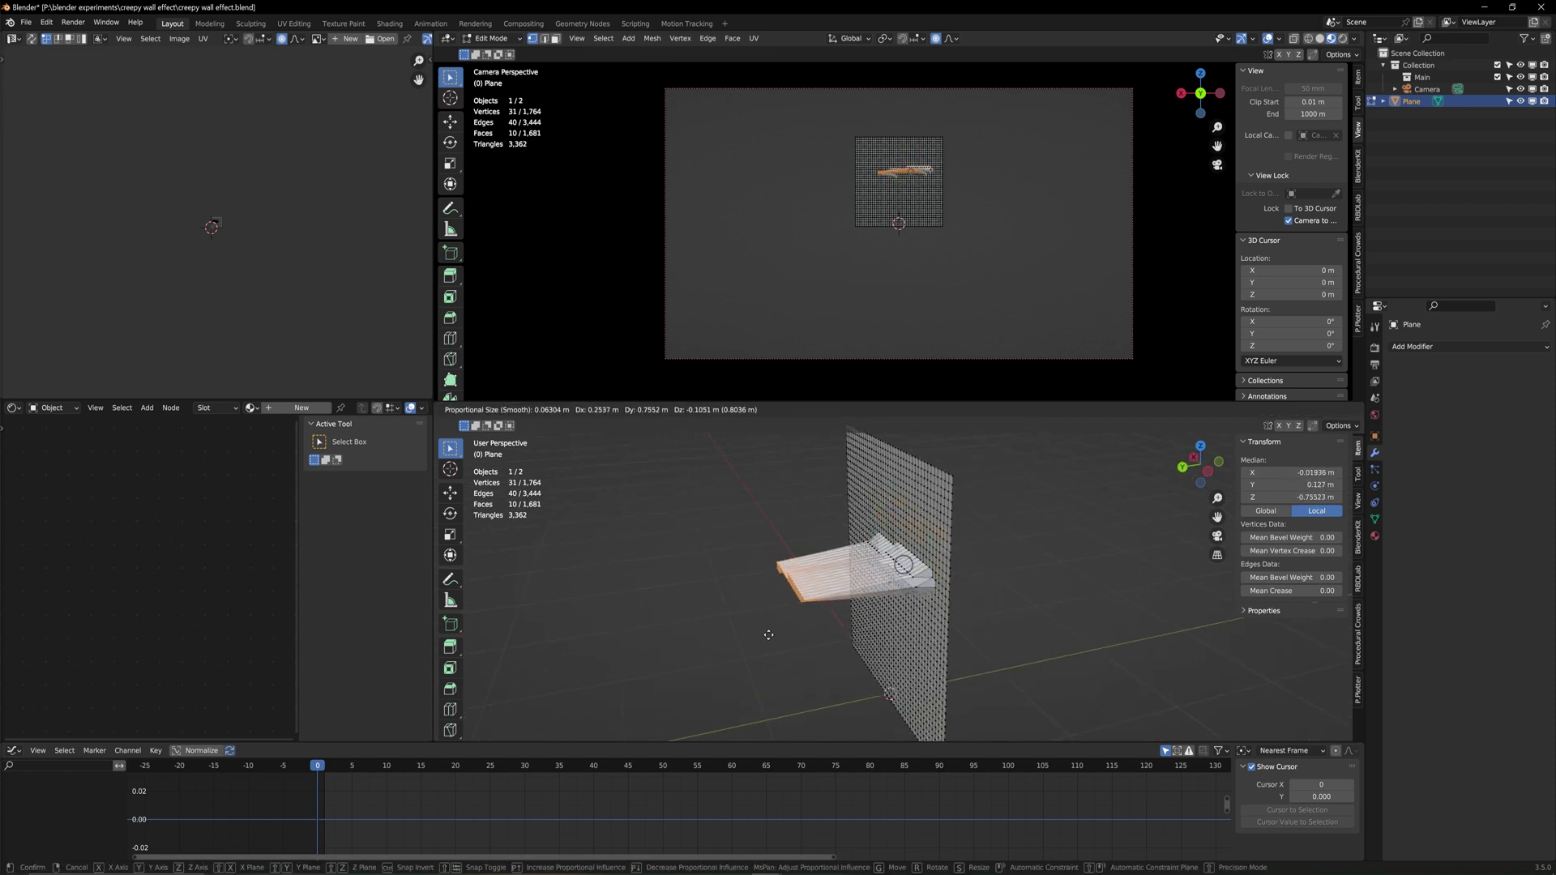
{"action": "right_click", "coordinate": [775, 611]}
{"action": "middle_click_drag", "start_coordinate": [775, 610], "coordinate": [896, 598]}
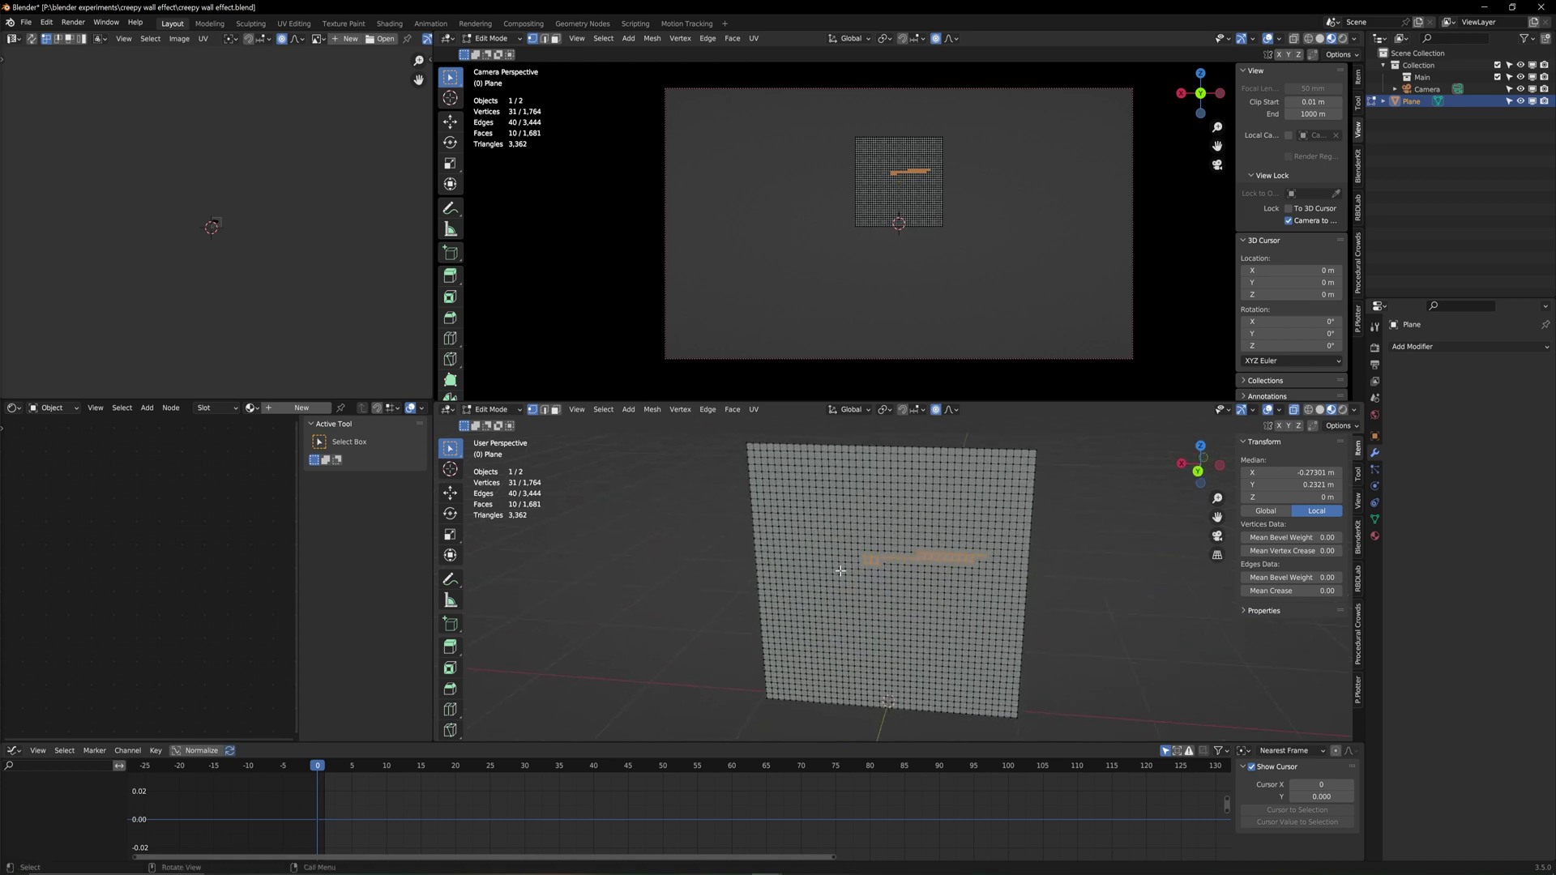
{"action": "key", "text": "Tab"}
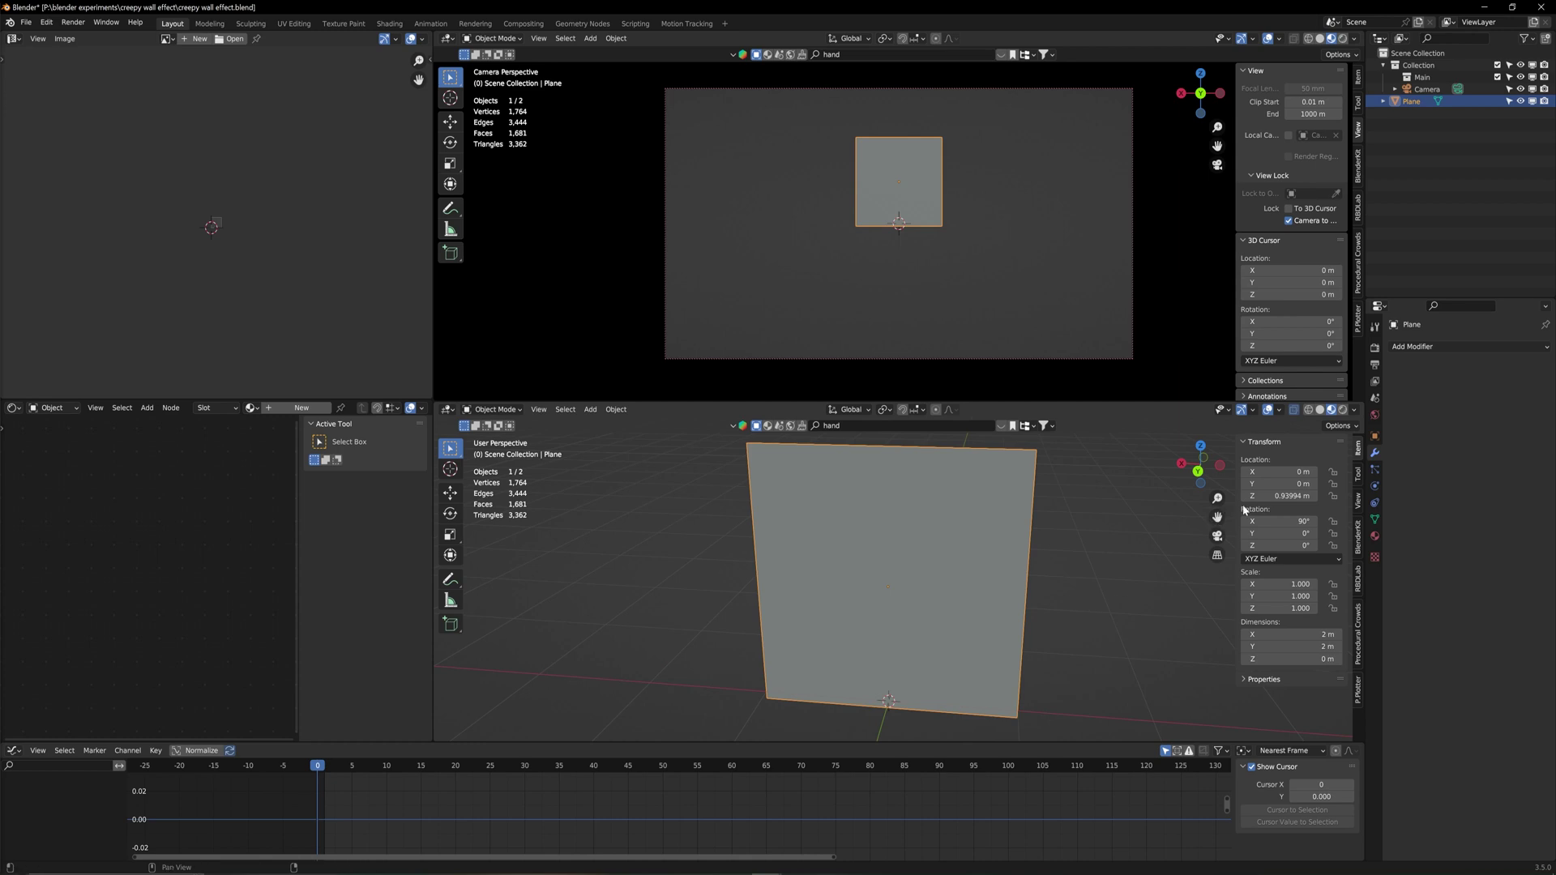
Add Dynamic Paint physics to the plane and create a Canvas
{"action": "left_click", "coordinate": [1375, 487]}
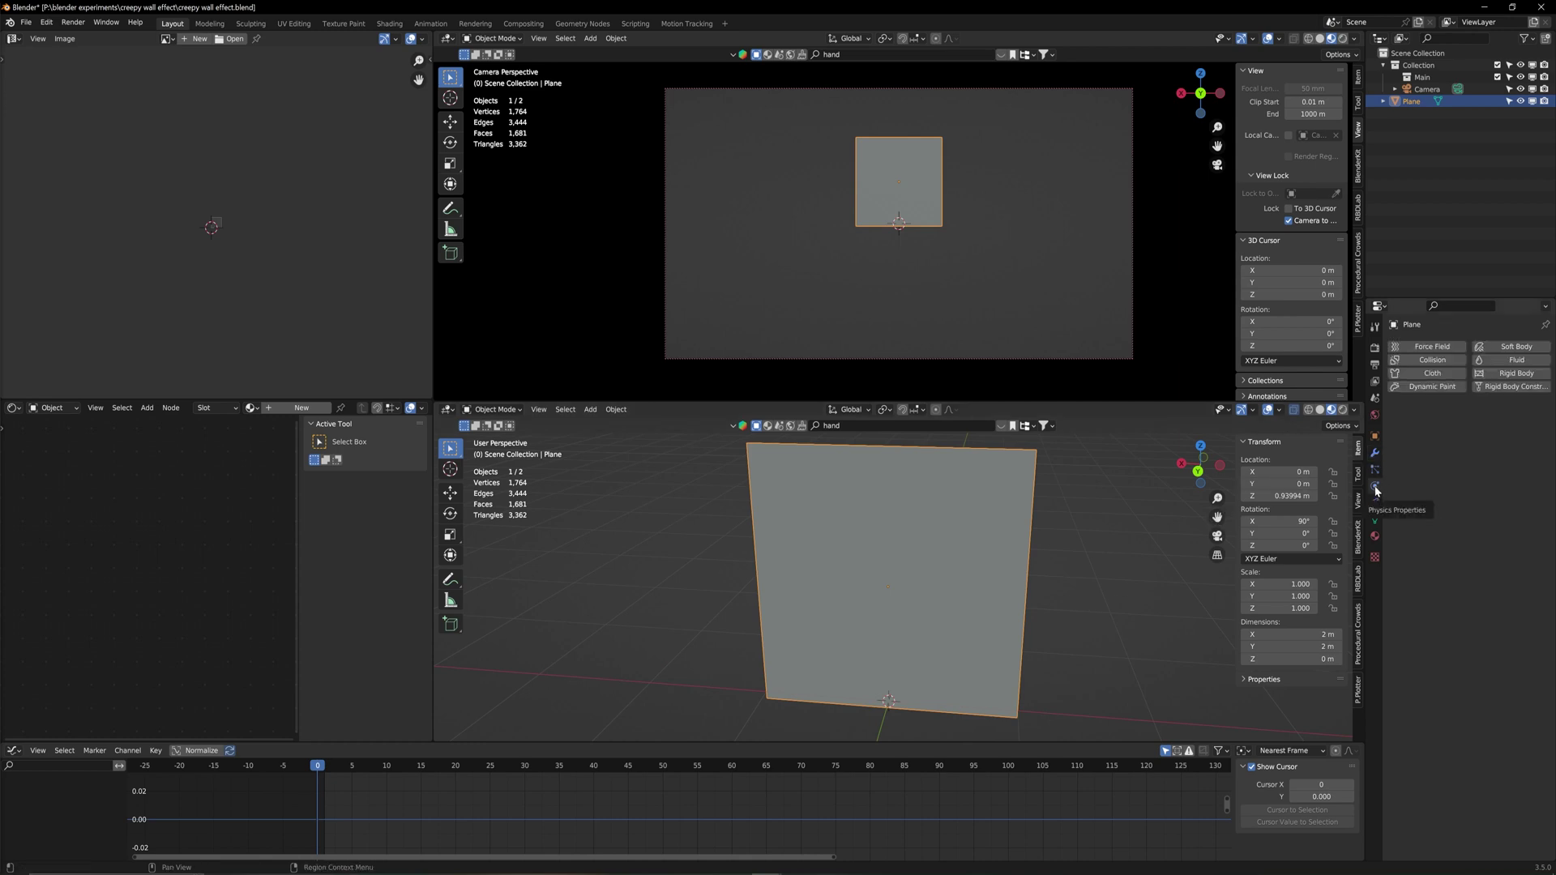
{"action": "left_click", "coordinate": [1425, 388]}
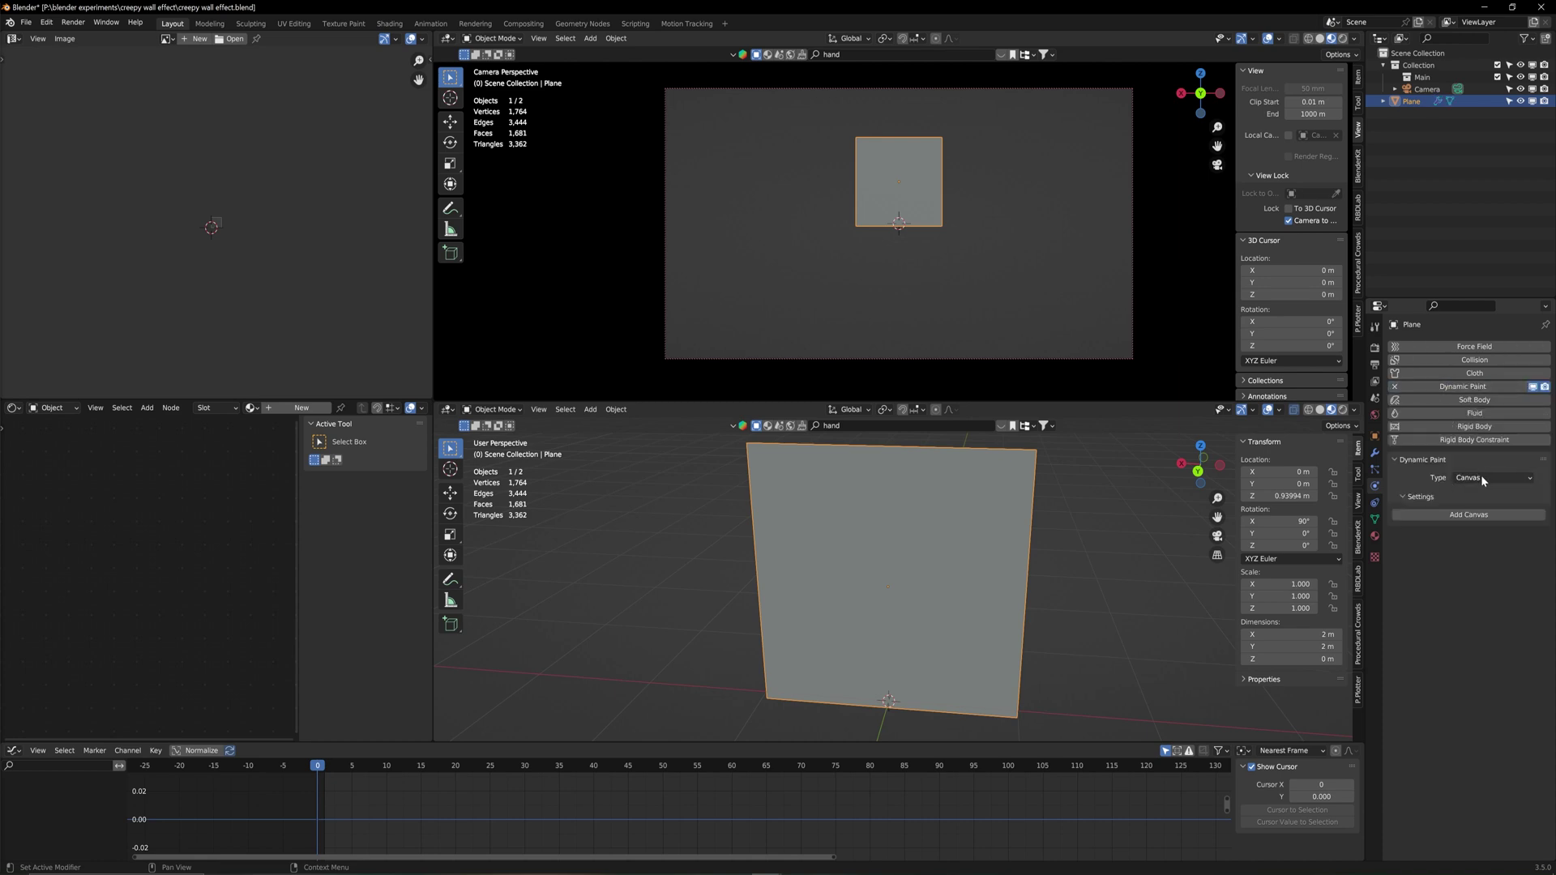
{"action": "left_click", "coordinate": [1484, 477]}
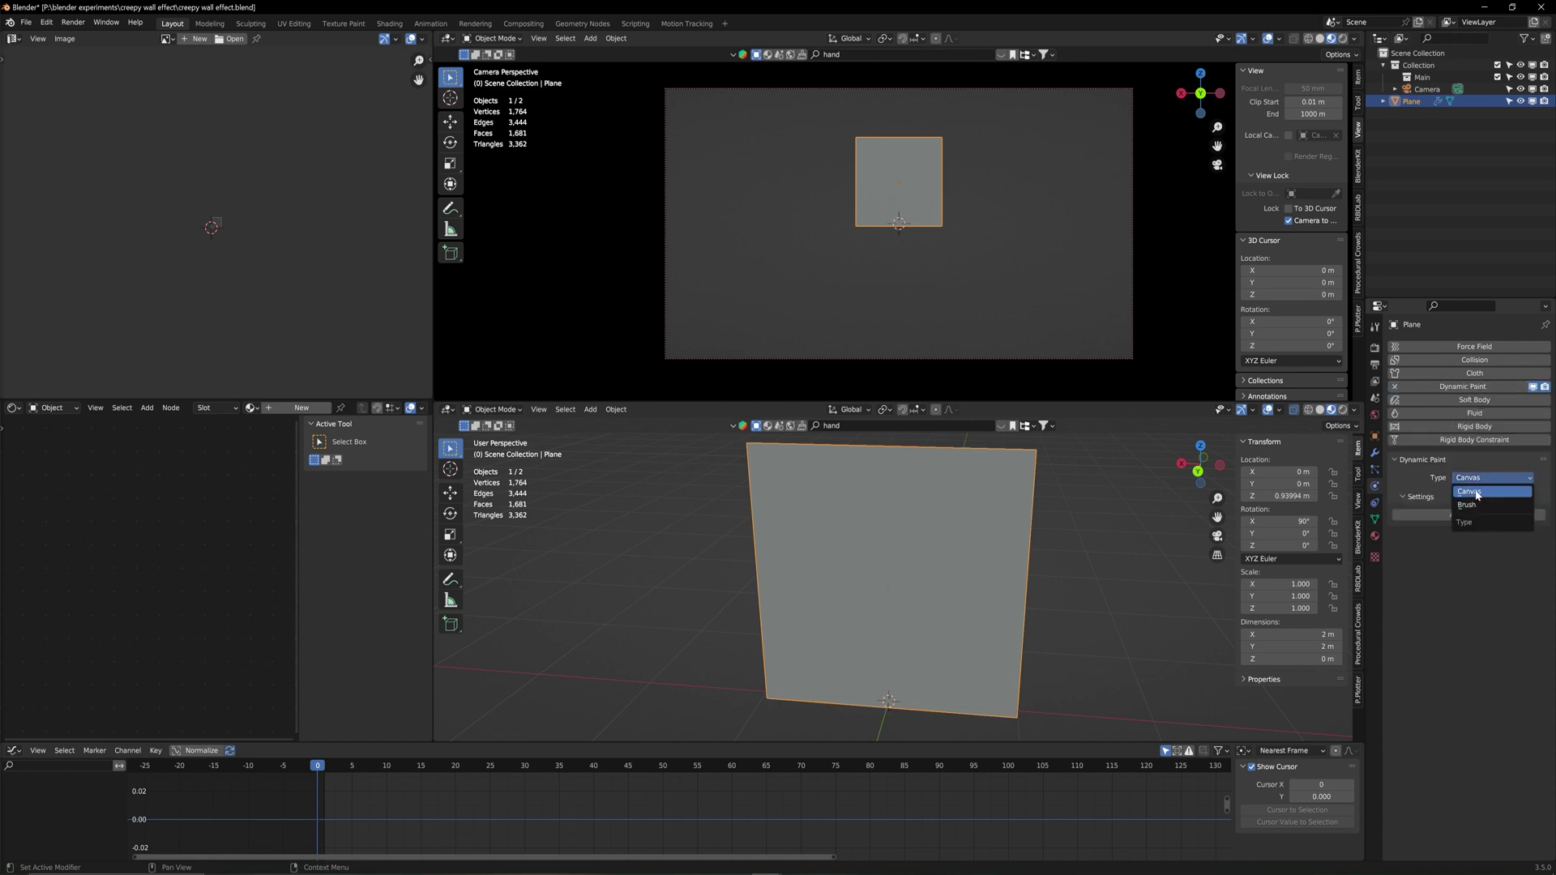
{"action": "left_click", "coordinate": [1471, 490]}
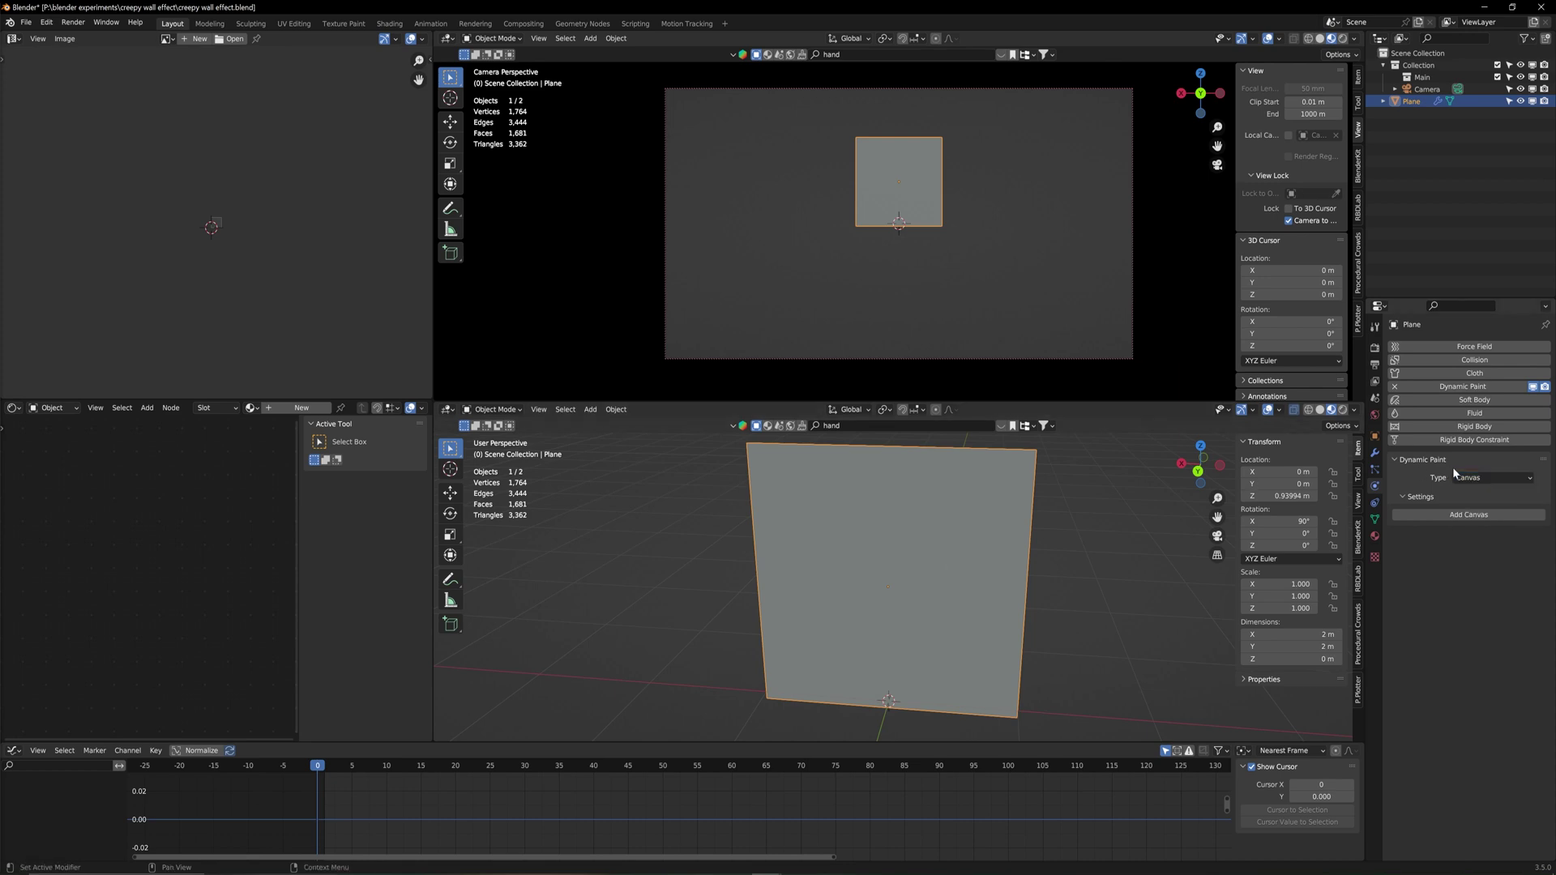
{"action": "left_click", "coordinate": [1468, 515]}
Set the canvas surface type to Waves
{"action": "left_click", "coordinate": [1501, 648]}
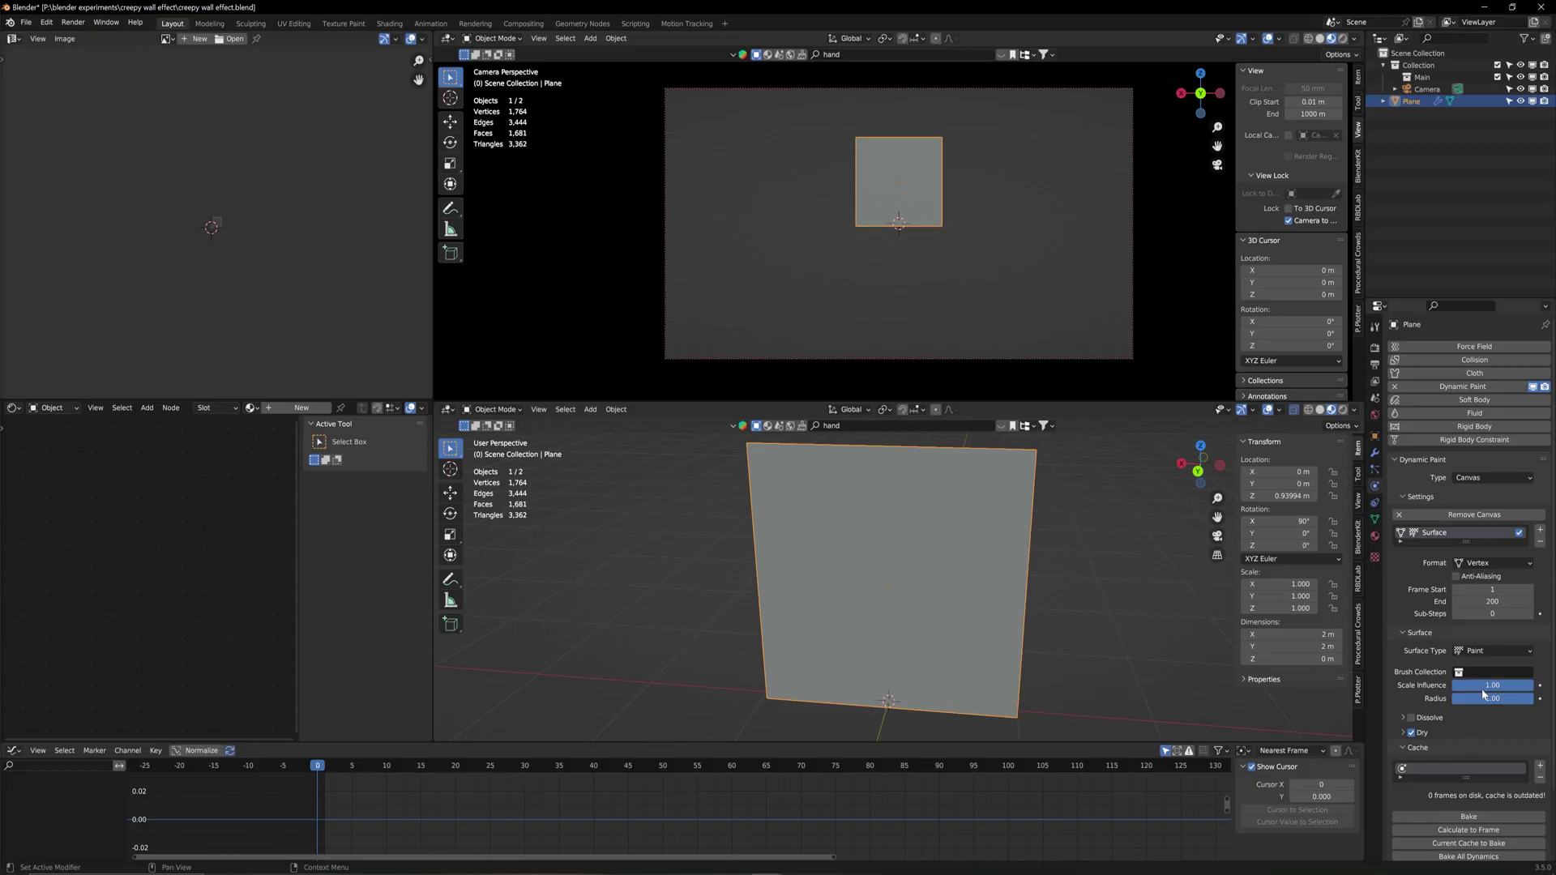
{"action": "left_click", "coordinate": [1494, 651]}
{"action": "left_click", "coordinate": [1473, 705]}
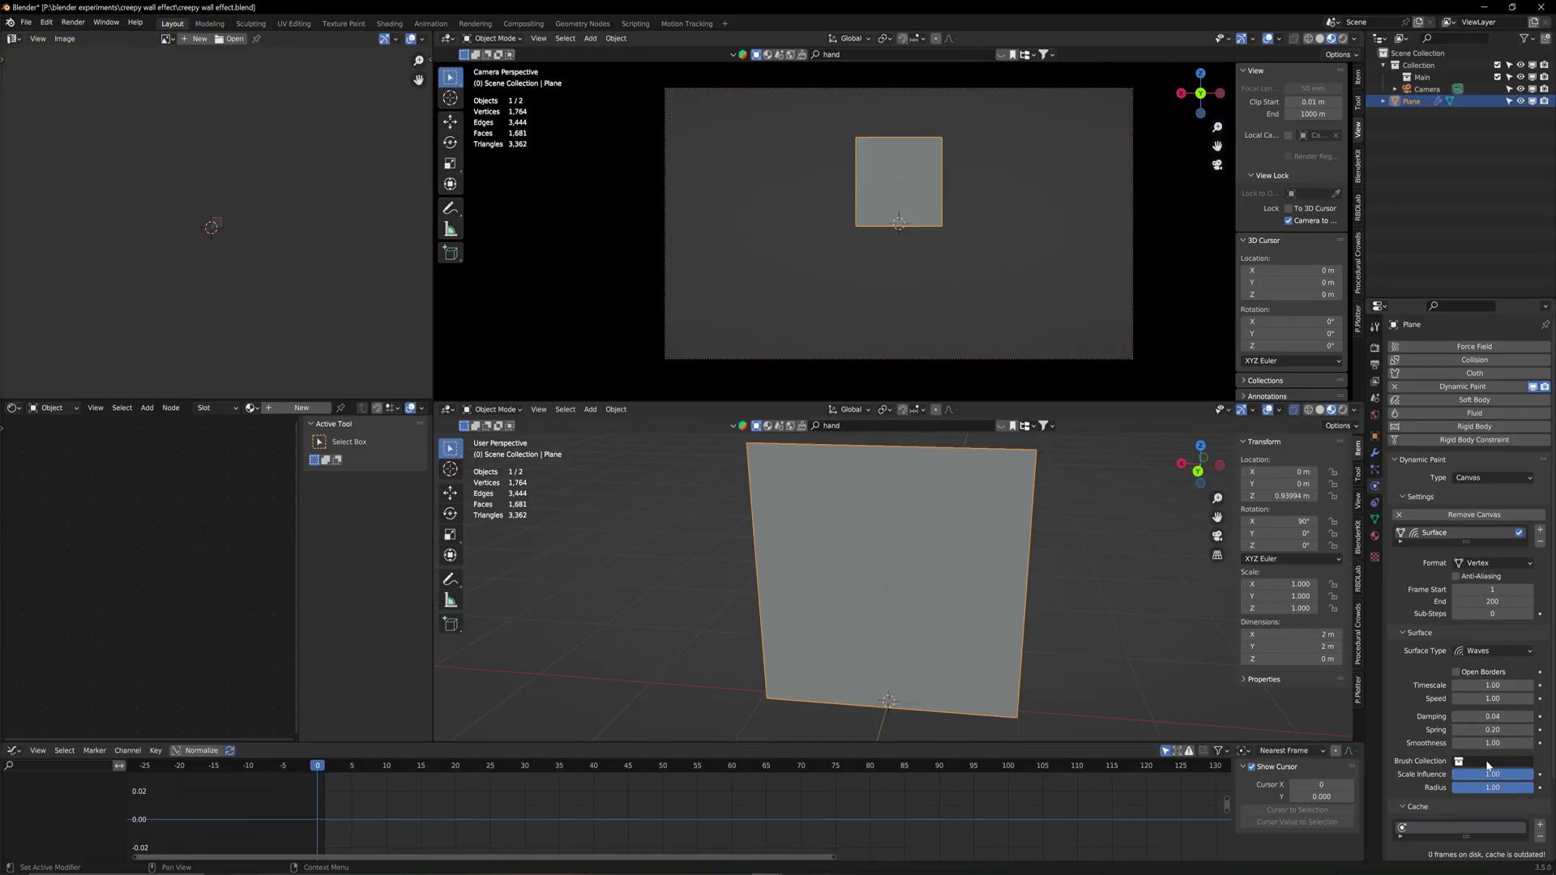
{"action": "scroll", "coordinate": [1478, 790], "scroll_direction": "down", "scroll_amount": 3}
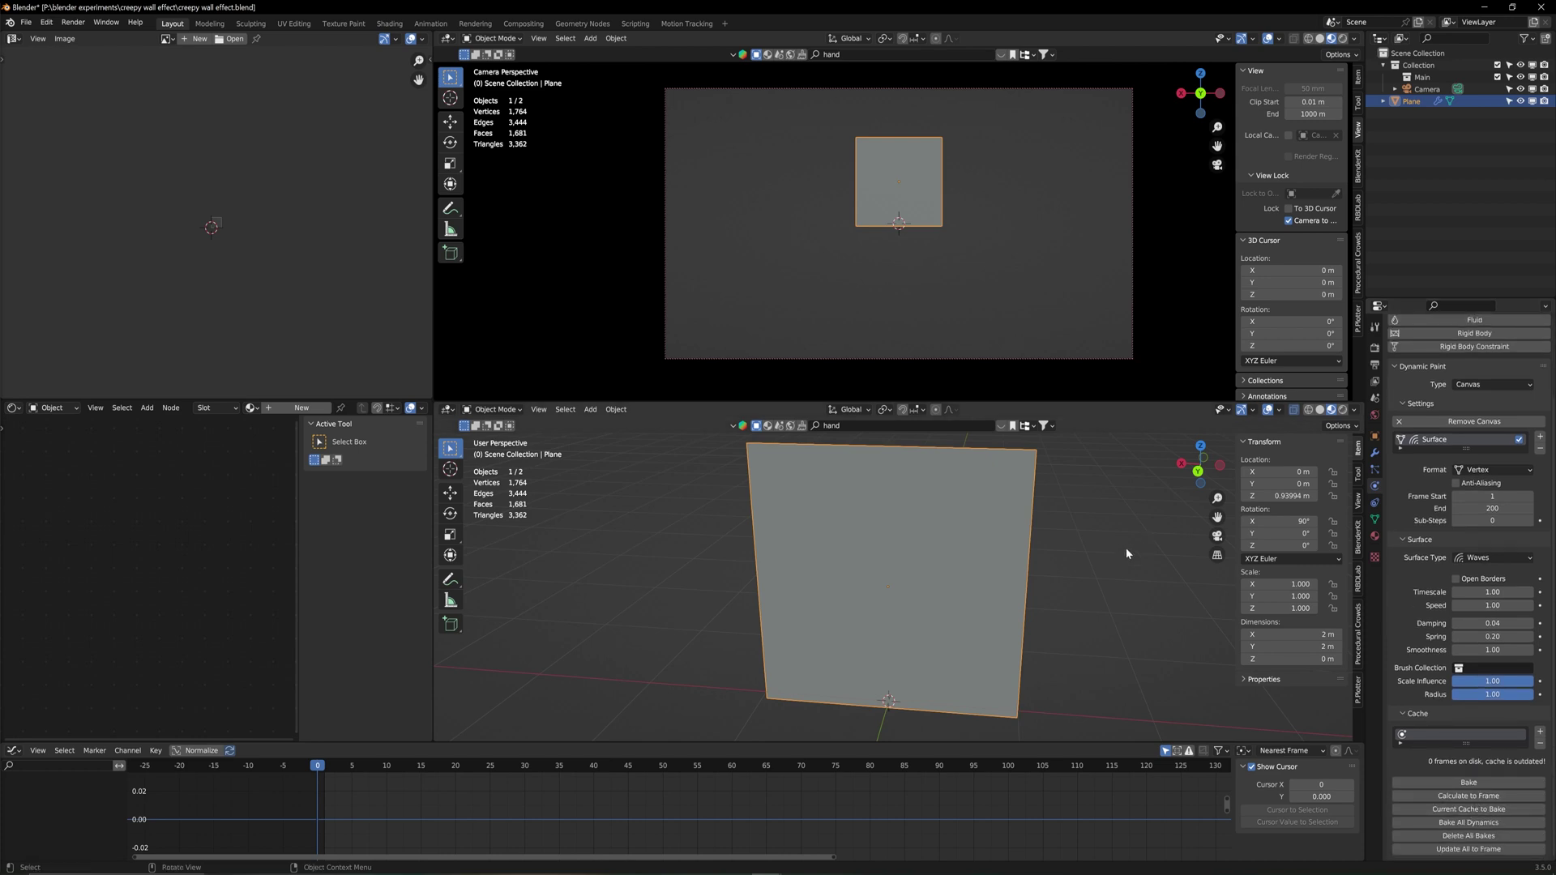
Add a torus with 1 m major and 0.25 m minor radius at the wall's base
{"action": "middle_click_drag", "start_coordinate": [1126, 553], "coordinate": [986, 667]}
{"action": "key", "text": "shift+a"}
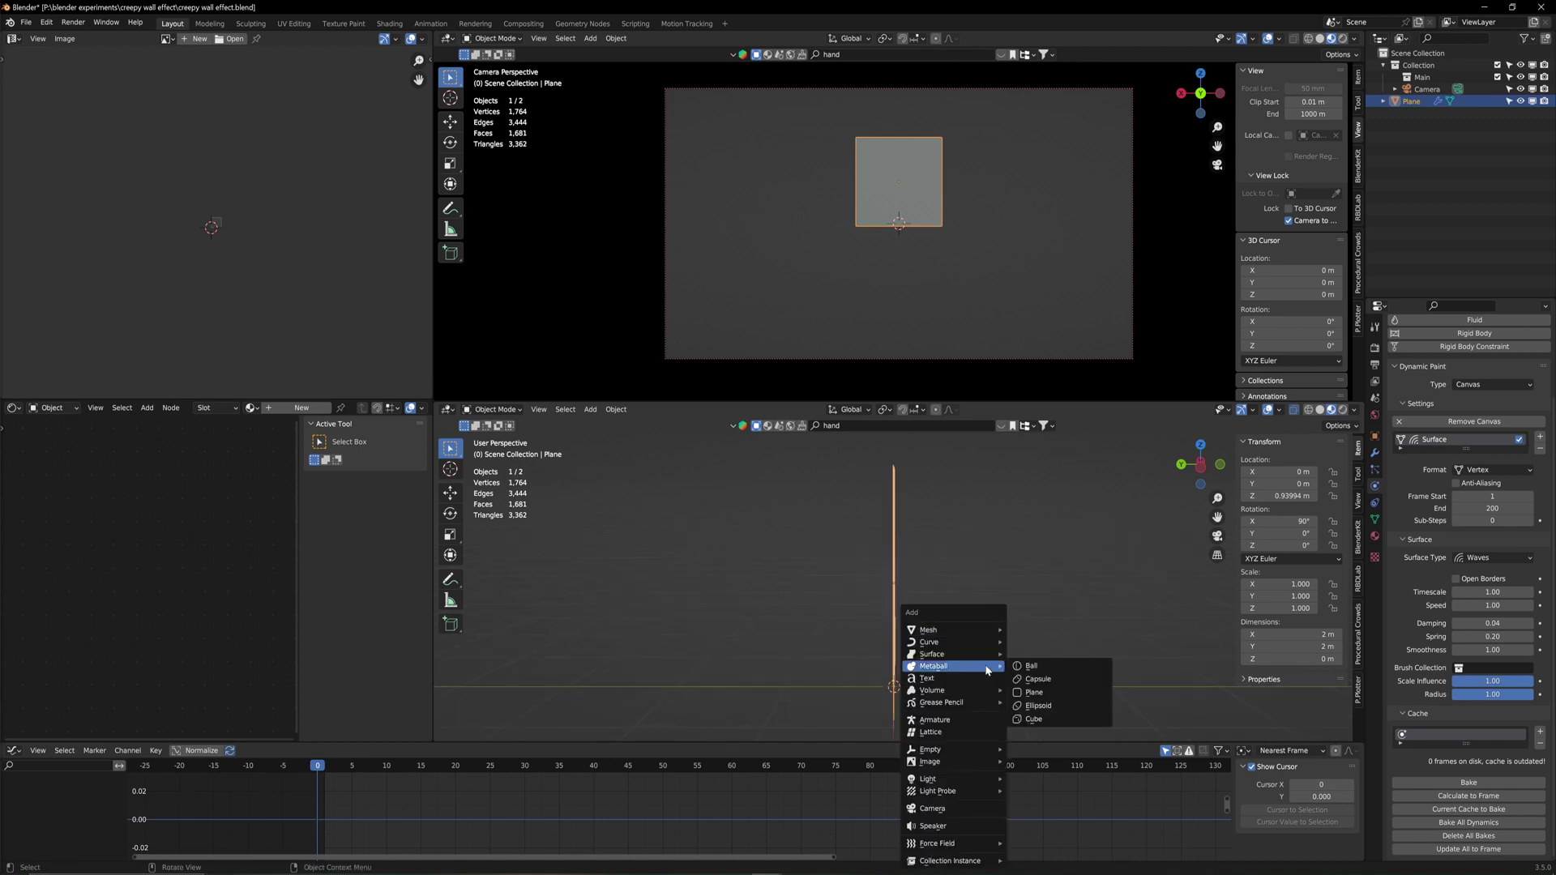
{"action": "mouse_move", "coordinate": [958, 636]}
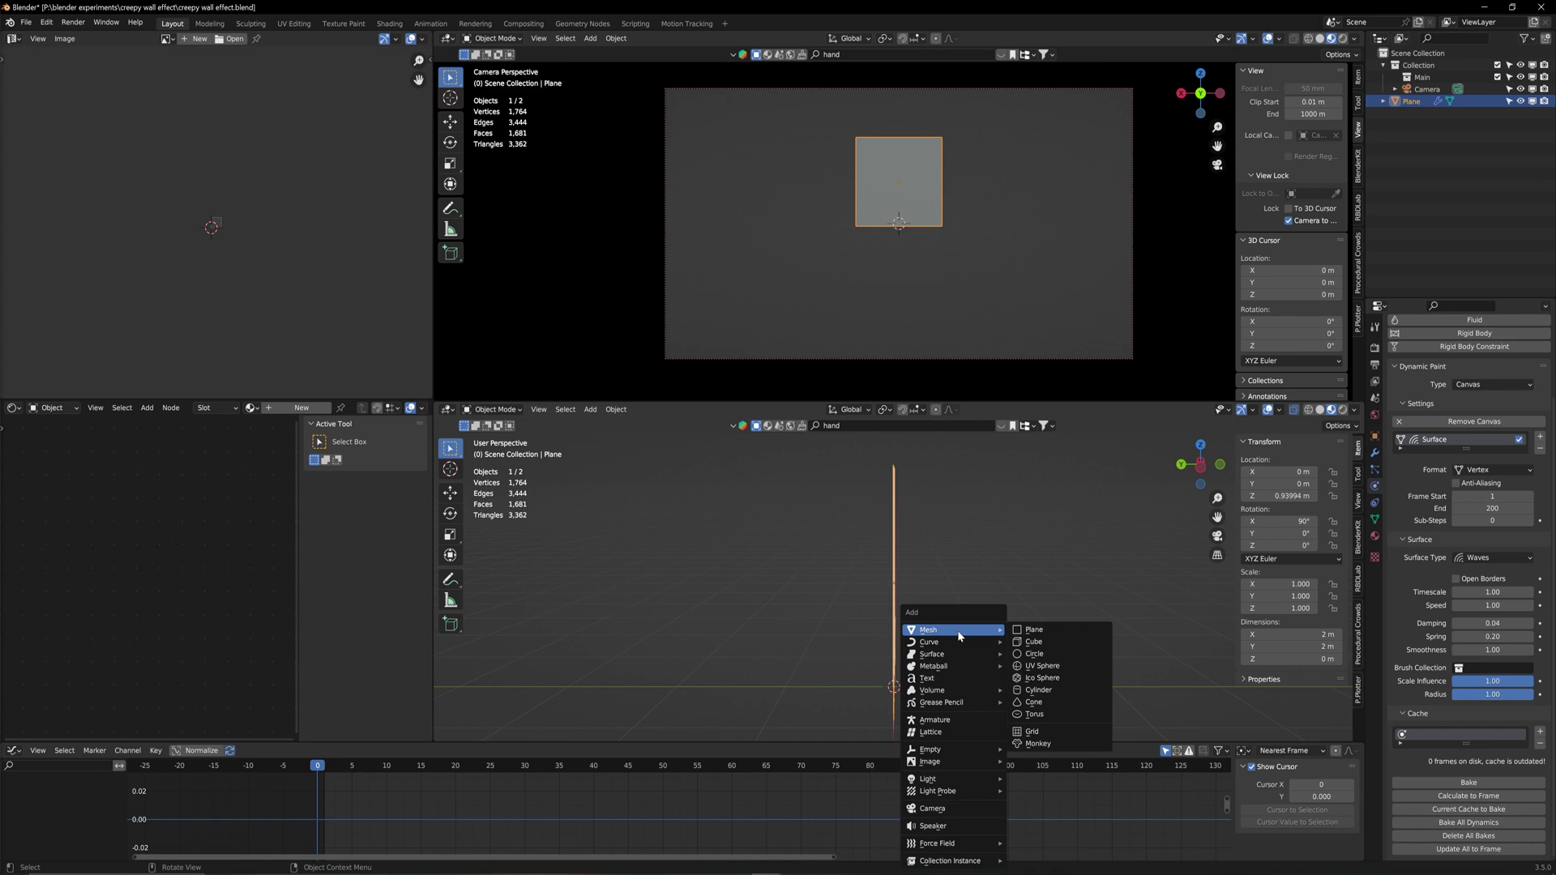
{"action": "left_click", "coordinate": [1057, 716]}
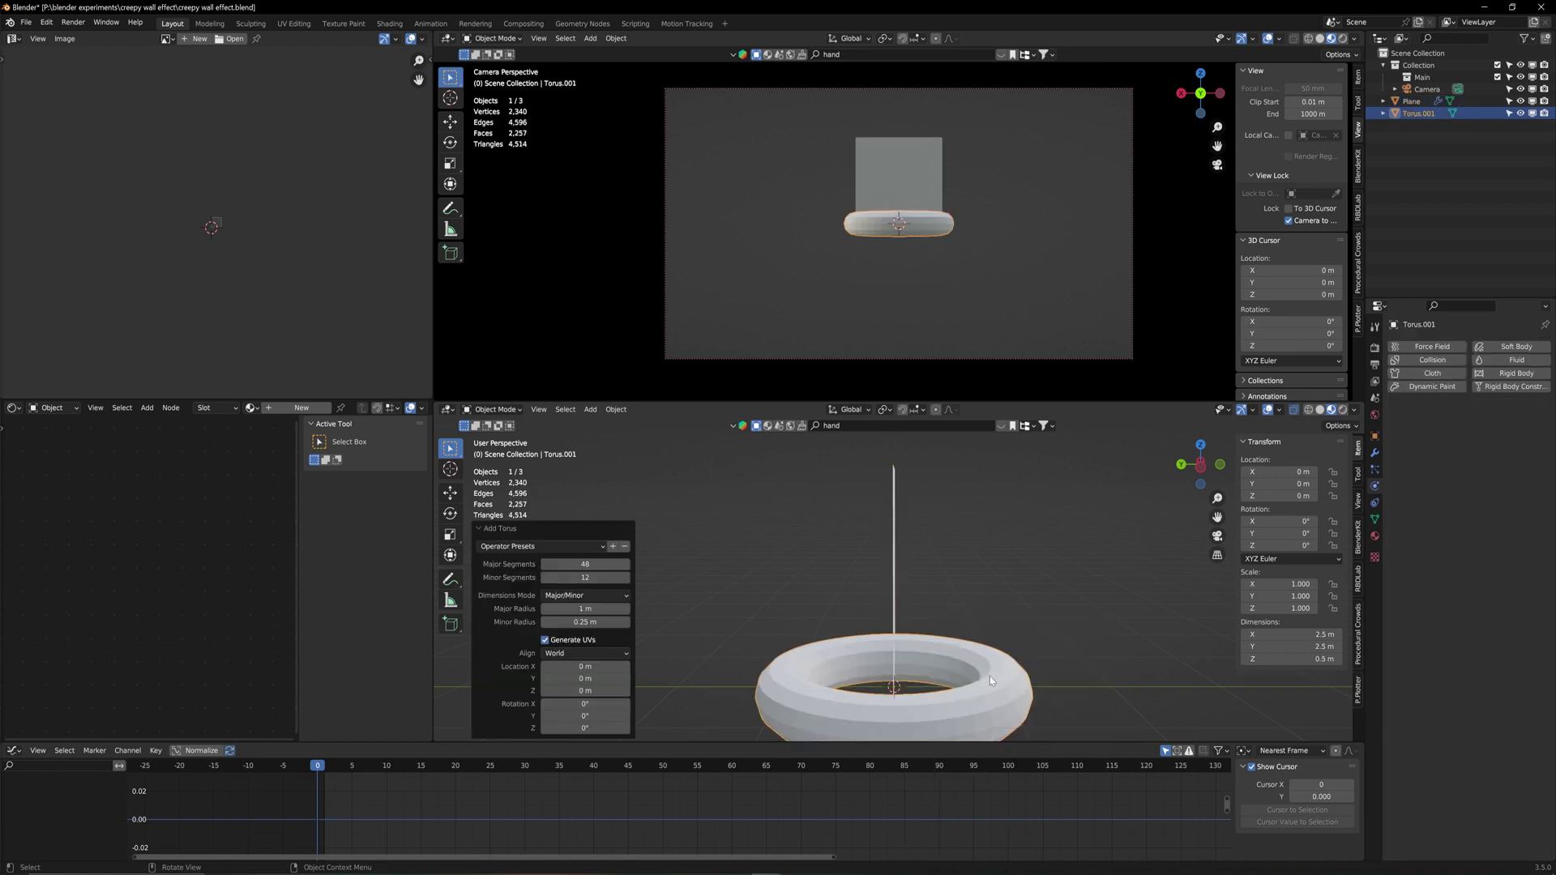
{"action": "key", "text": "g"}
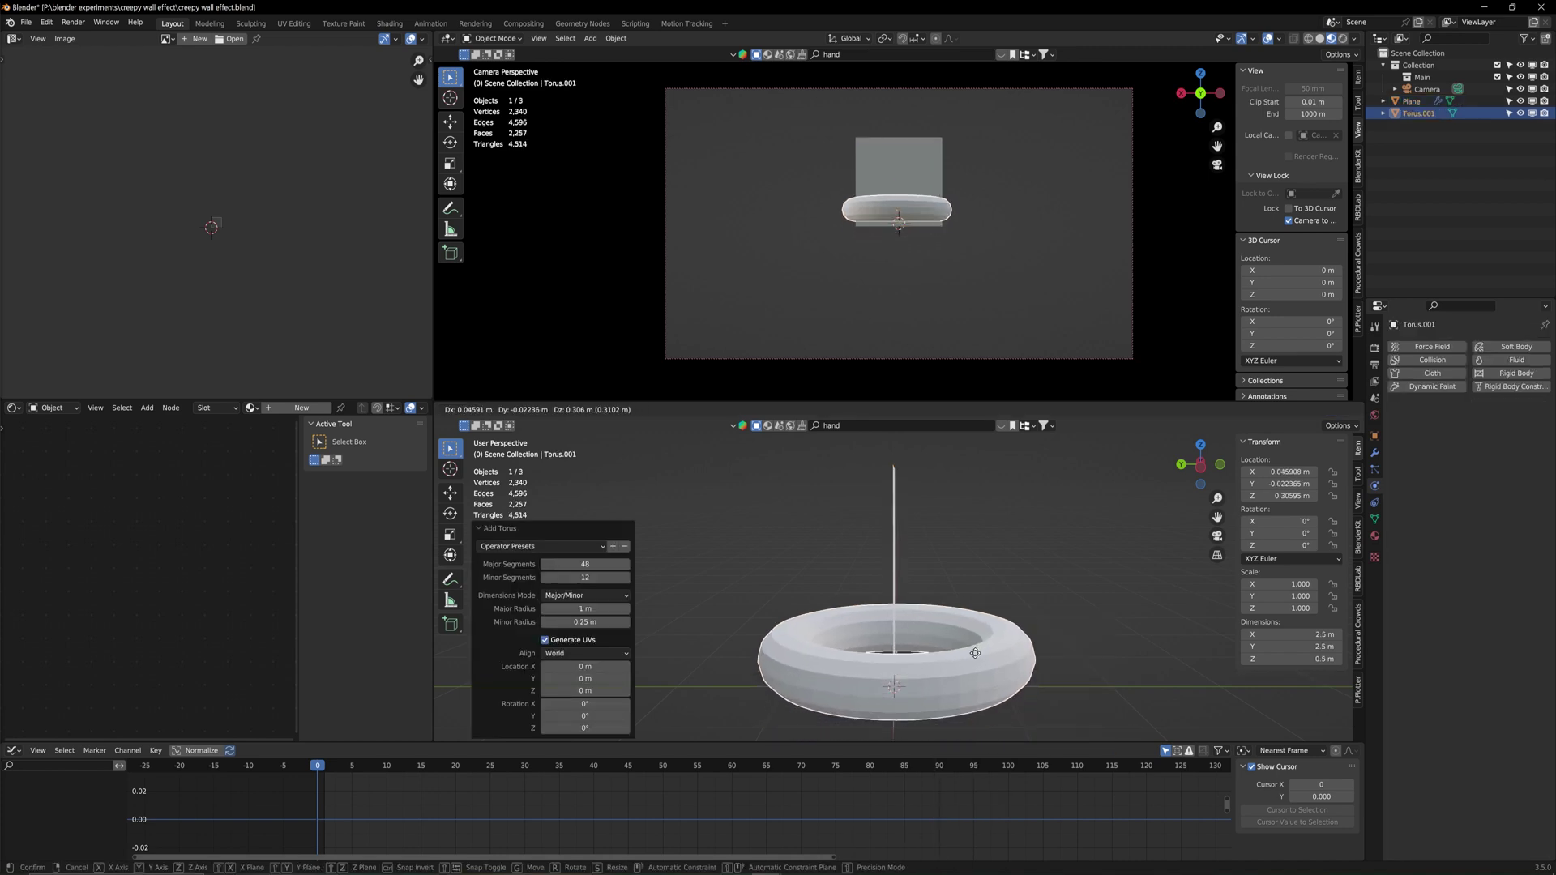
Rotate the torus 90° on X to stand upright and move it over the wall plane
{"action": "key", "text": "r"}
{"action": "key", "text": "x"}
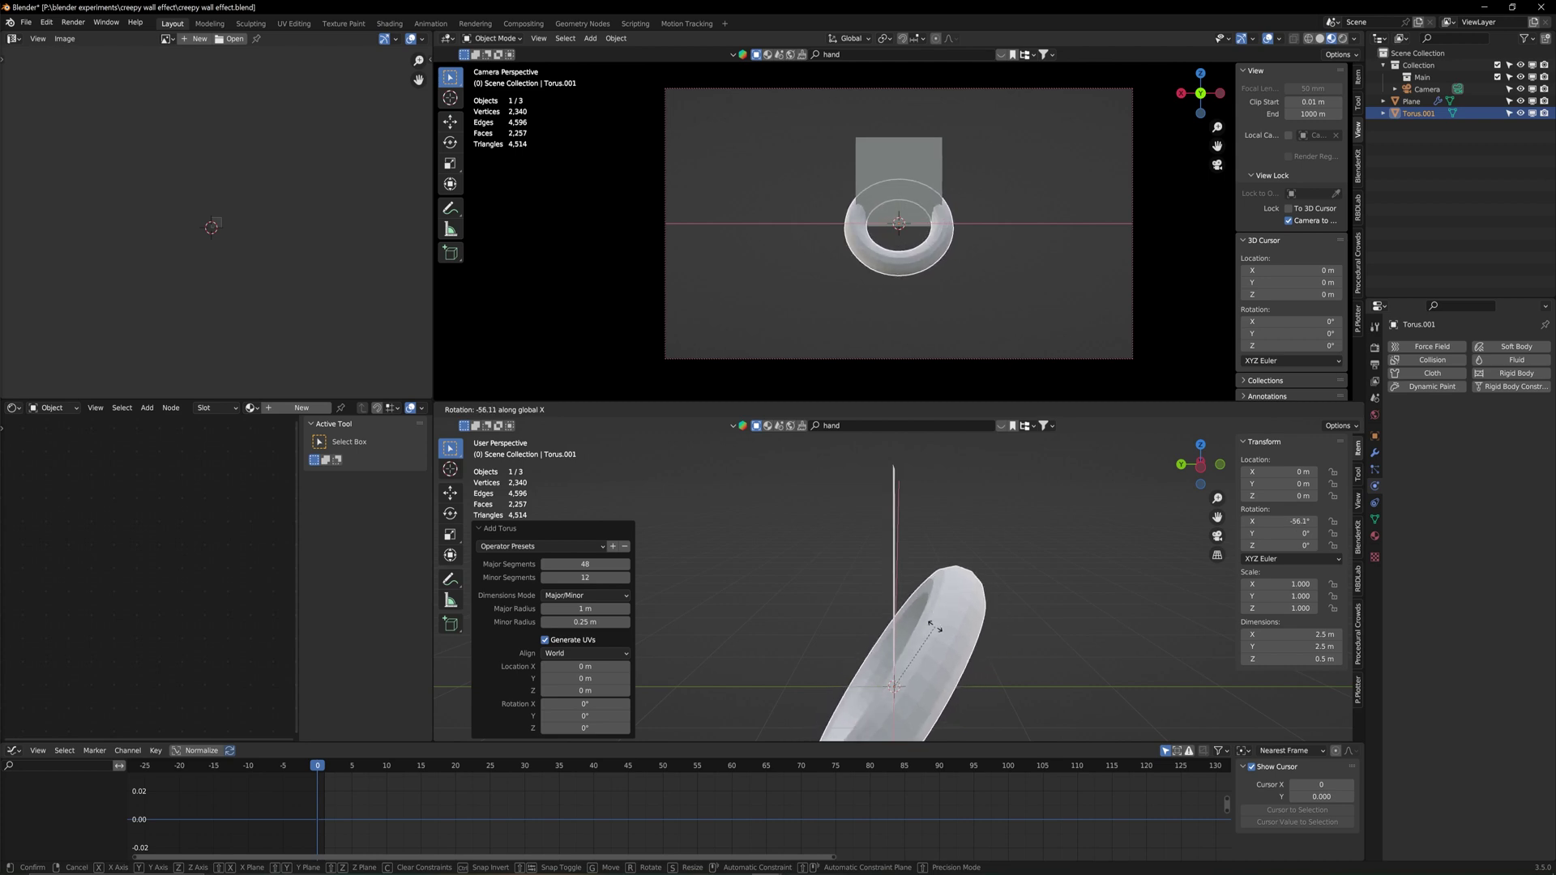
{"action": "type", "text": "90"}
{"action": "key", "text": "Return"}
{"action": "key", "text": "g"}
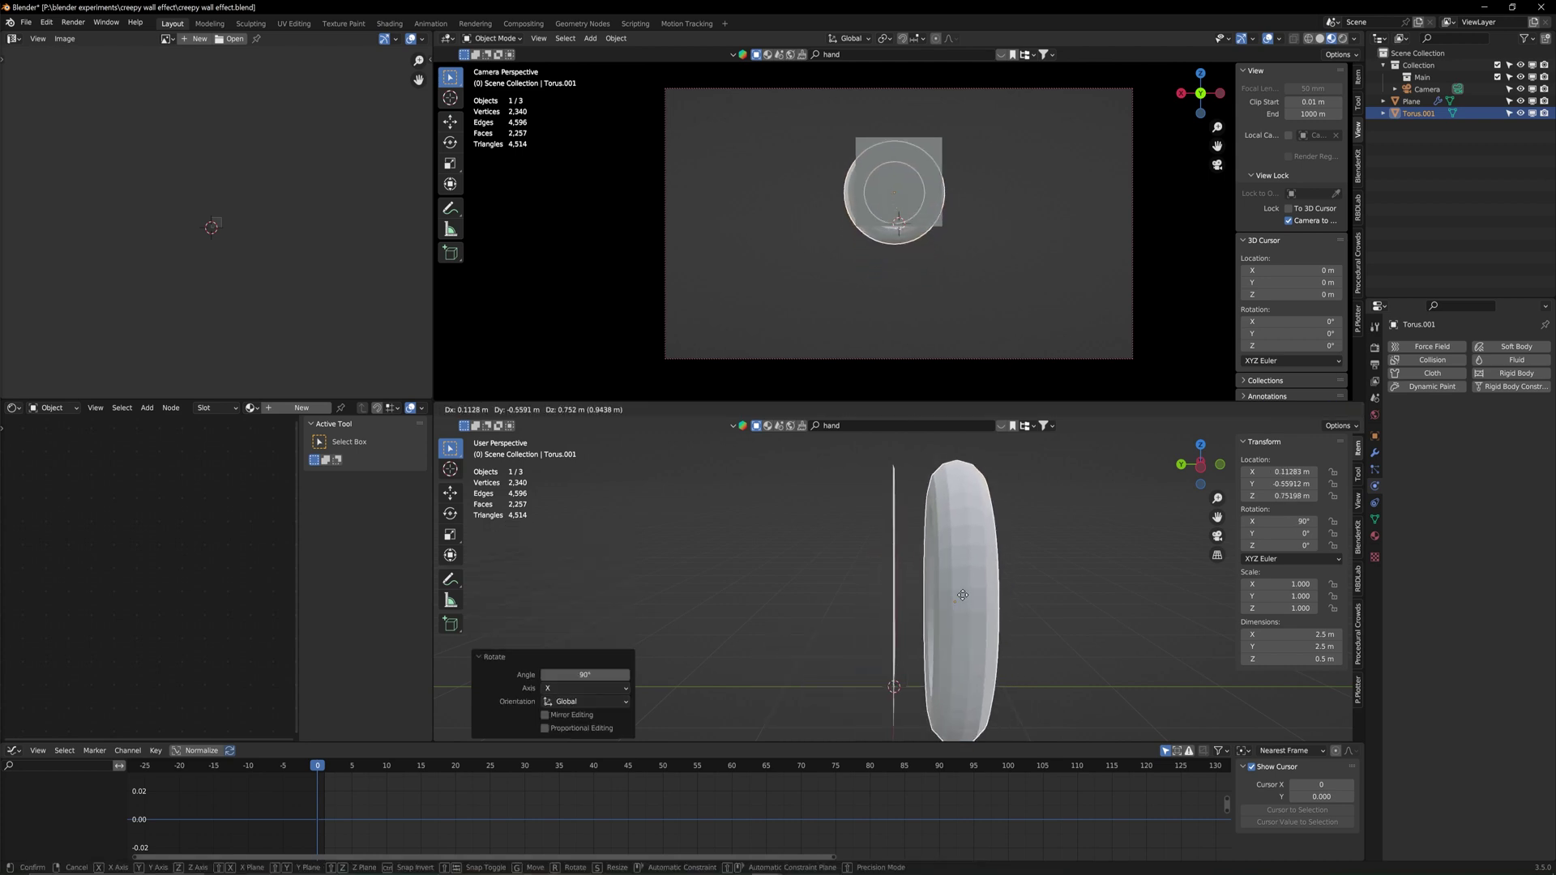
{"action": "left_click", "coordinate": [965, 593]}
{"action": "middle_click_drag", "start_coordinate": [964, 592], "coordinate": [1032, 595]}
{"action": "key", "text": "g"}
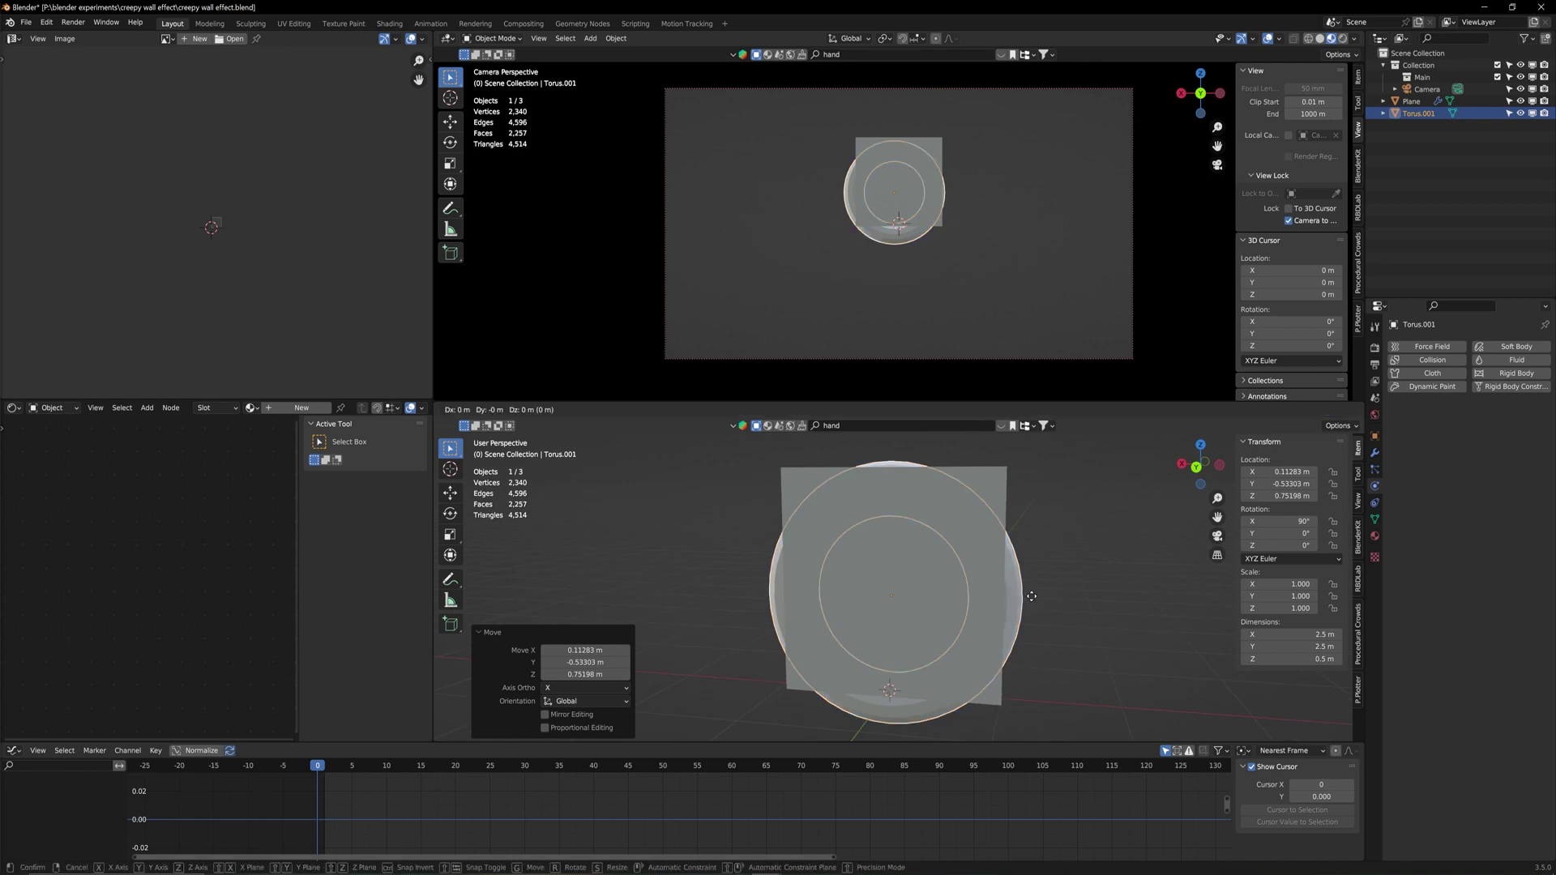
{"action": "left_click", "coordinate": [1082, 597]}
Scale the torus to 0.394 and place it raised just in front of the wall
{"action": "key", "text": "s"}
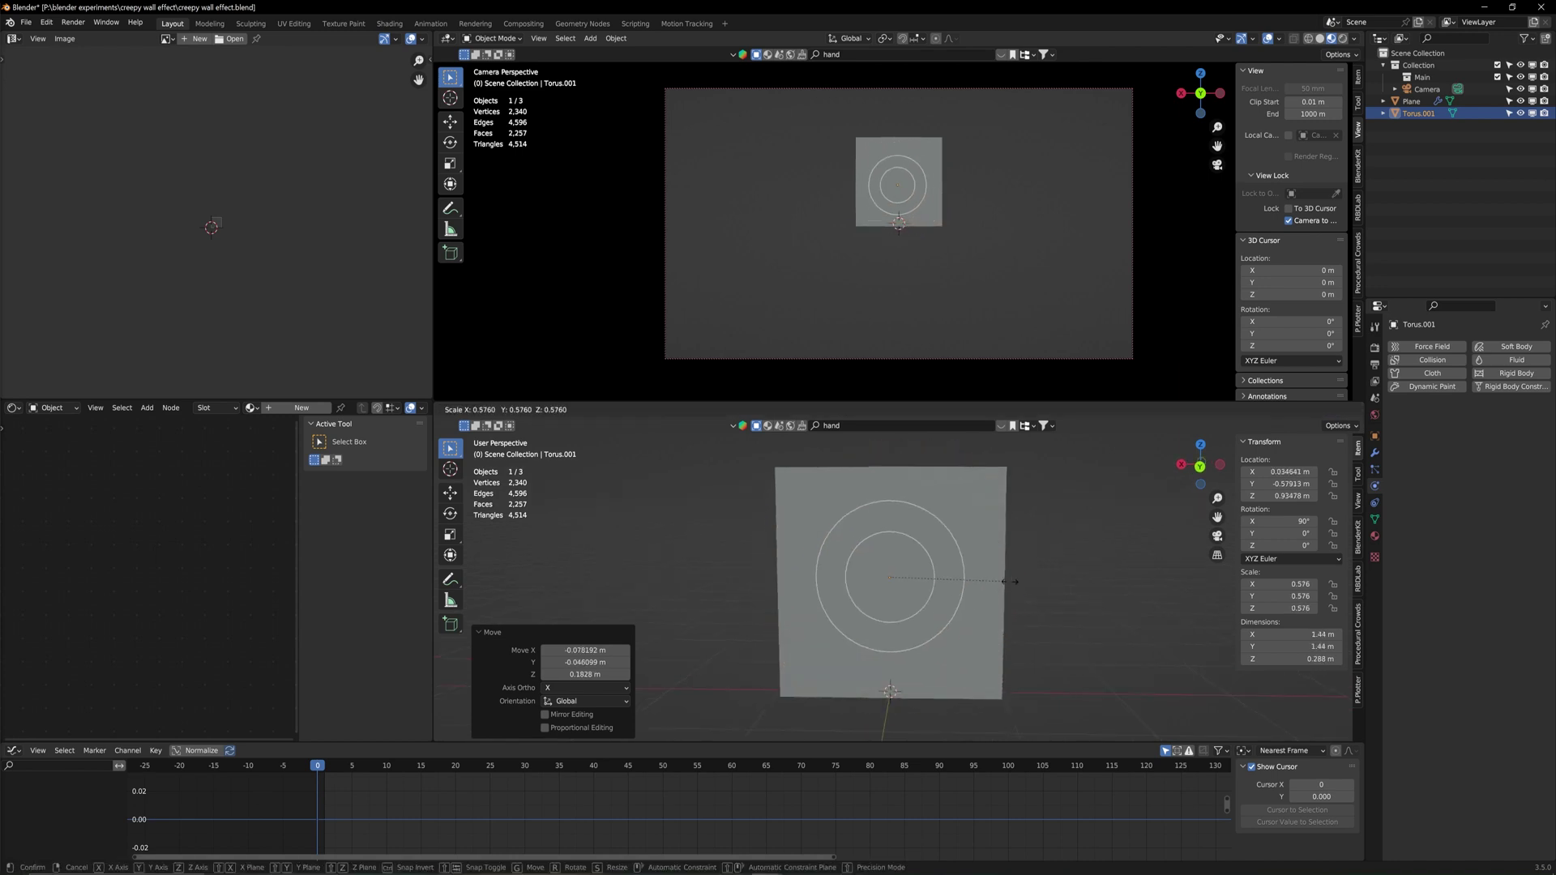
{"action": "left_click", "coordinate": [969, 570]}
{"action": "middle_click_drag", "start_coordinate": [969, 571], "coordinate": [793, 573]}
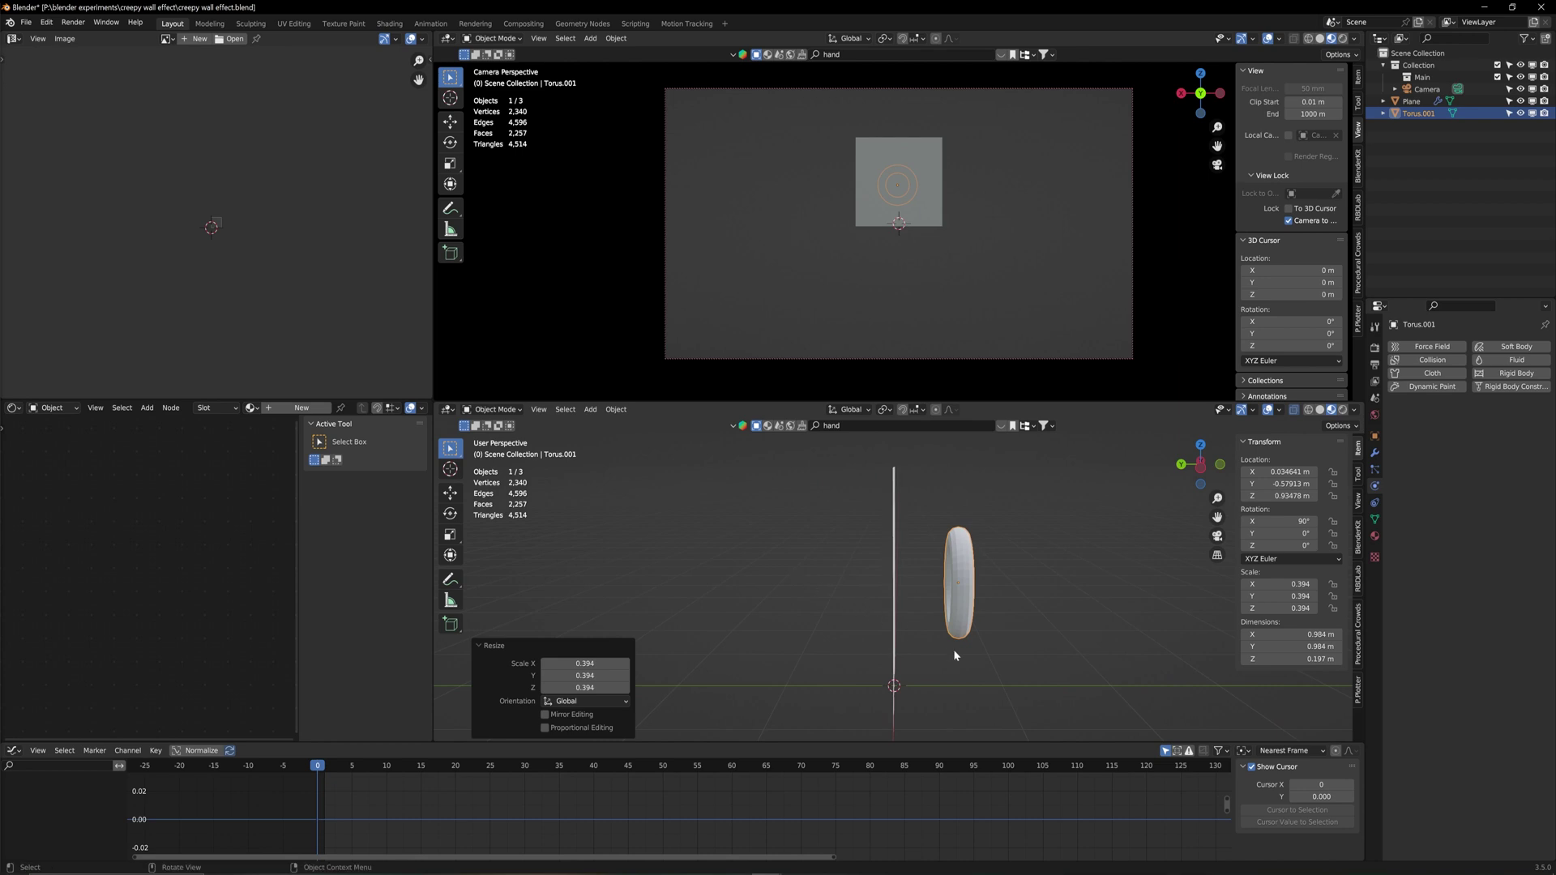
{"action": "key", "text": "g"}
{"action": "left_click", "coordinate": [899, 604]}
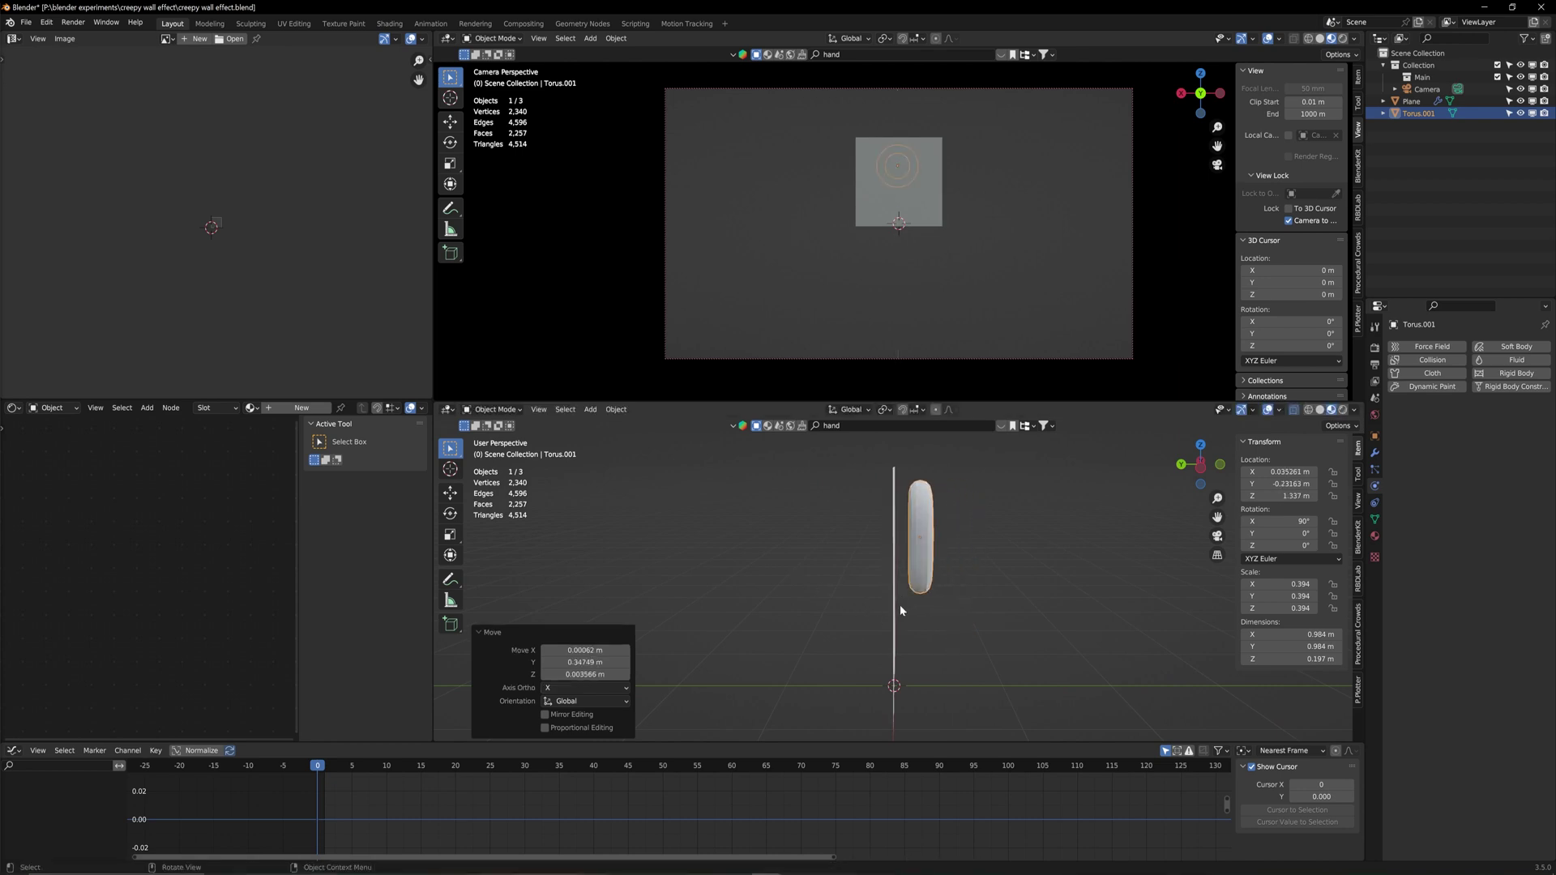
{"action": "middle_click_drag", "start_coordinate": [900, 604], "coordinate": [902, 727]}
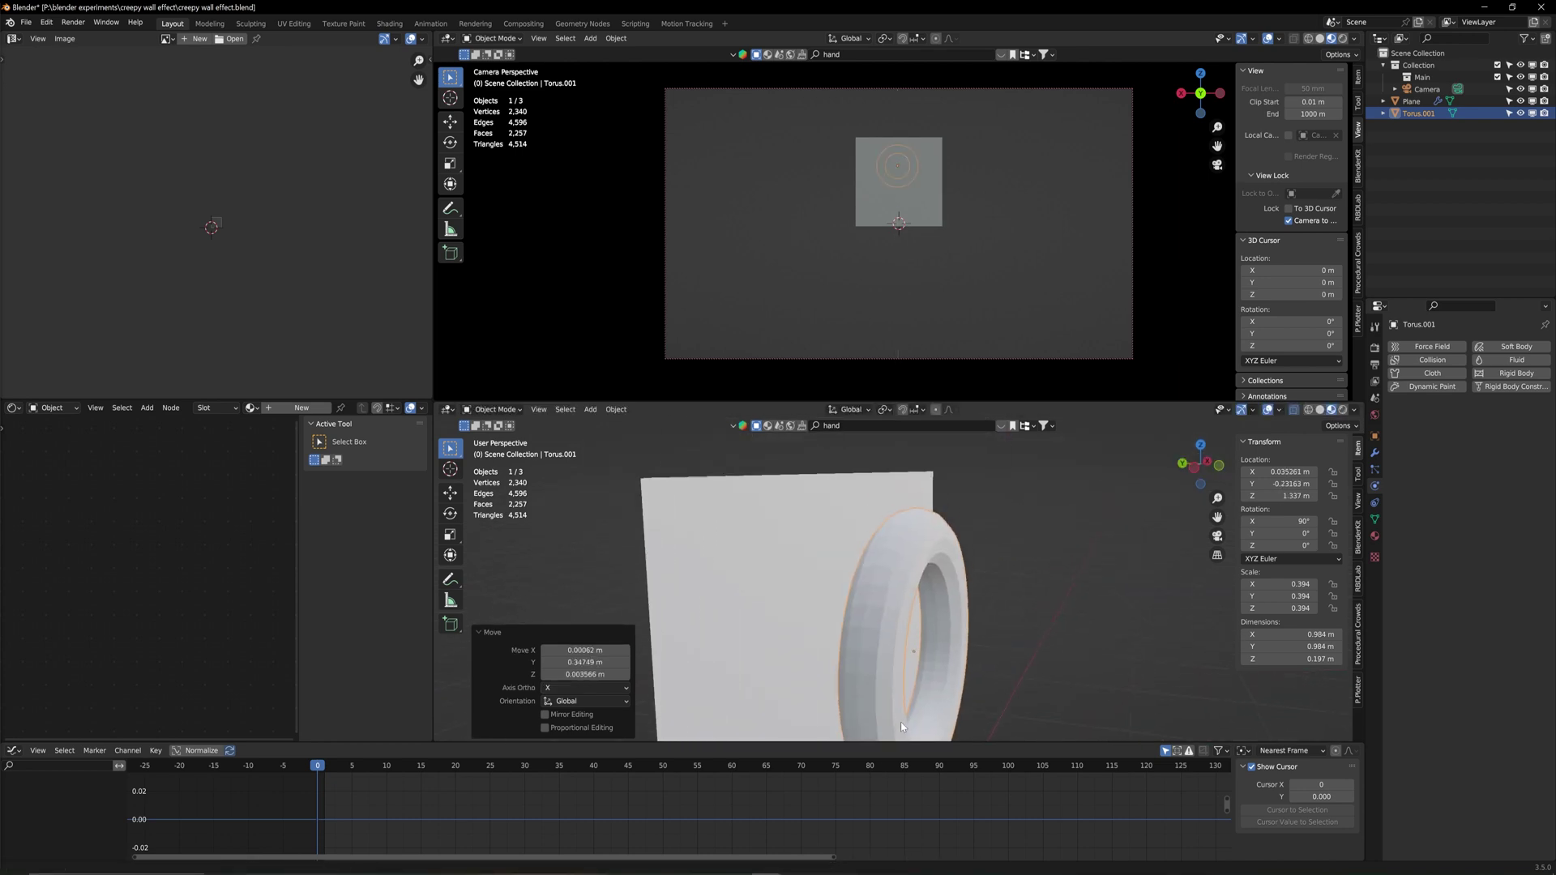
{"action": "scroll", "coordinate": [895, 697], "scroll_direction": "up", "scroll_amount": 2}
{"action": "middle_click_drag", "start_coordinate": [876, 636], "coordinate": [869, 585]}
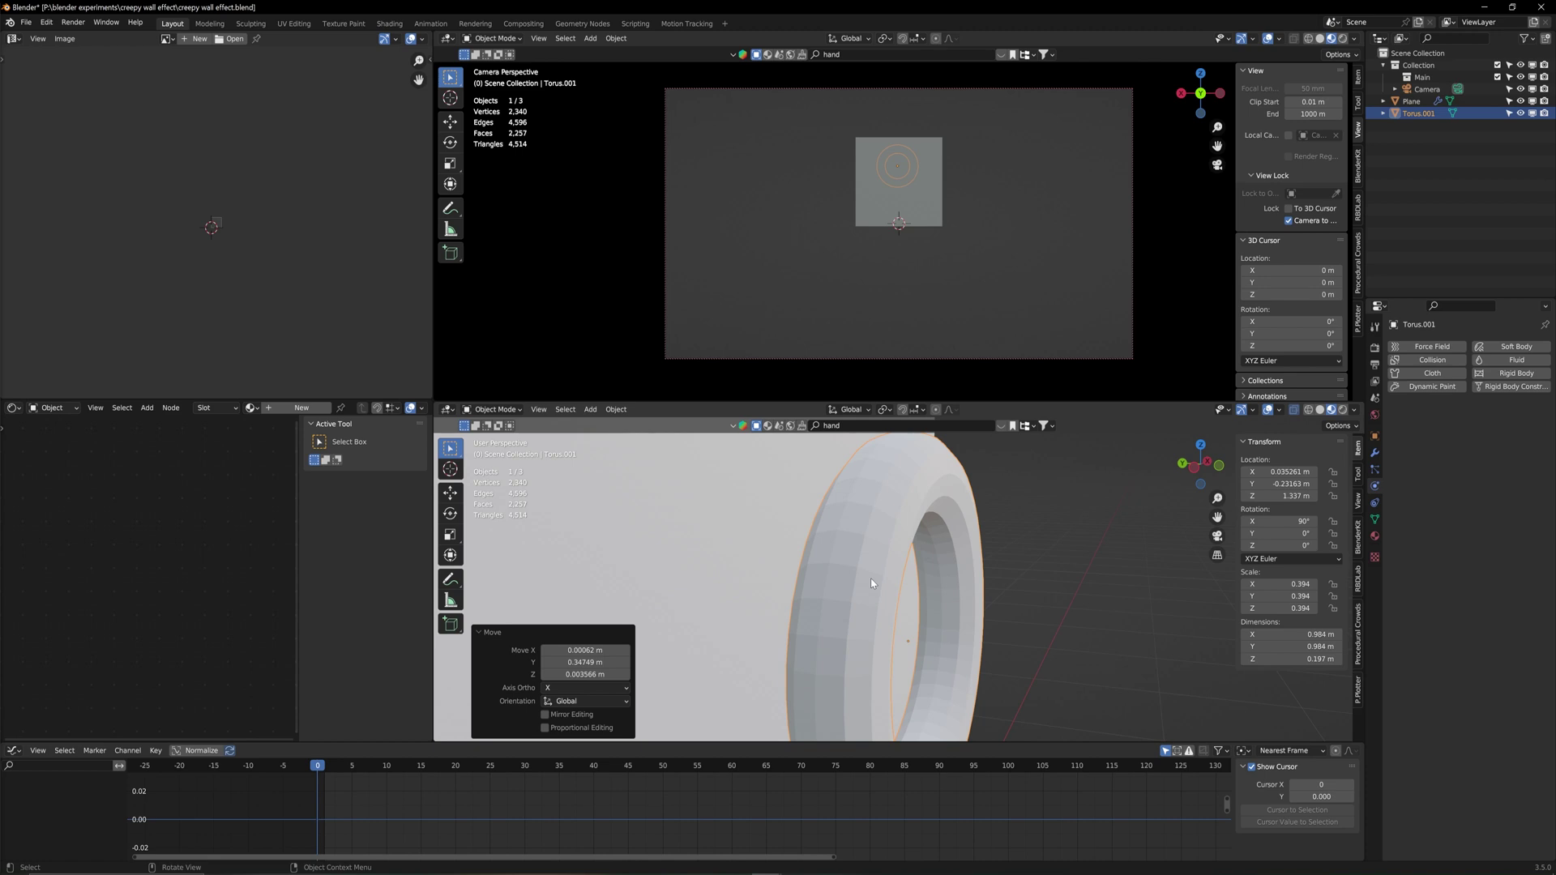
{"action": "key", "text": "Tab"}
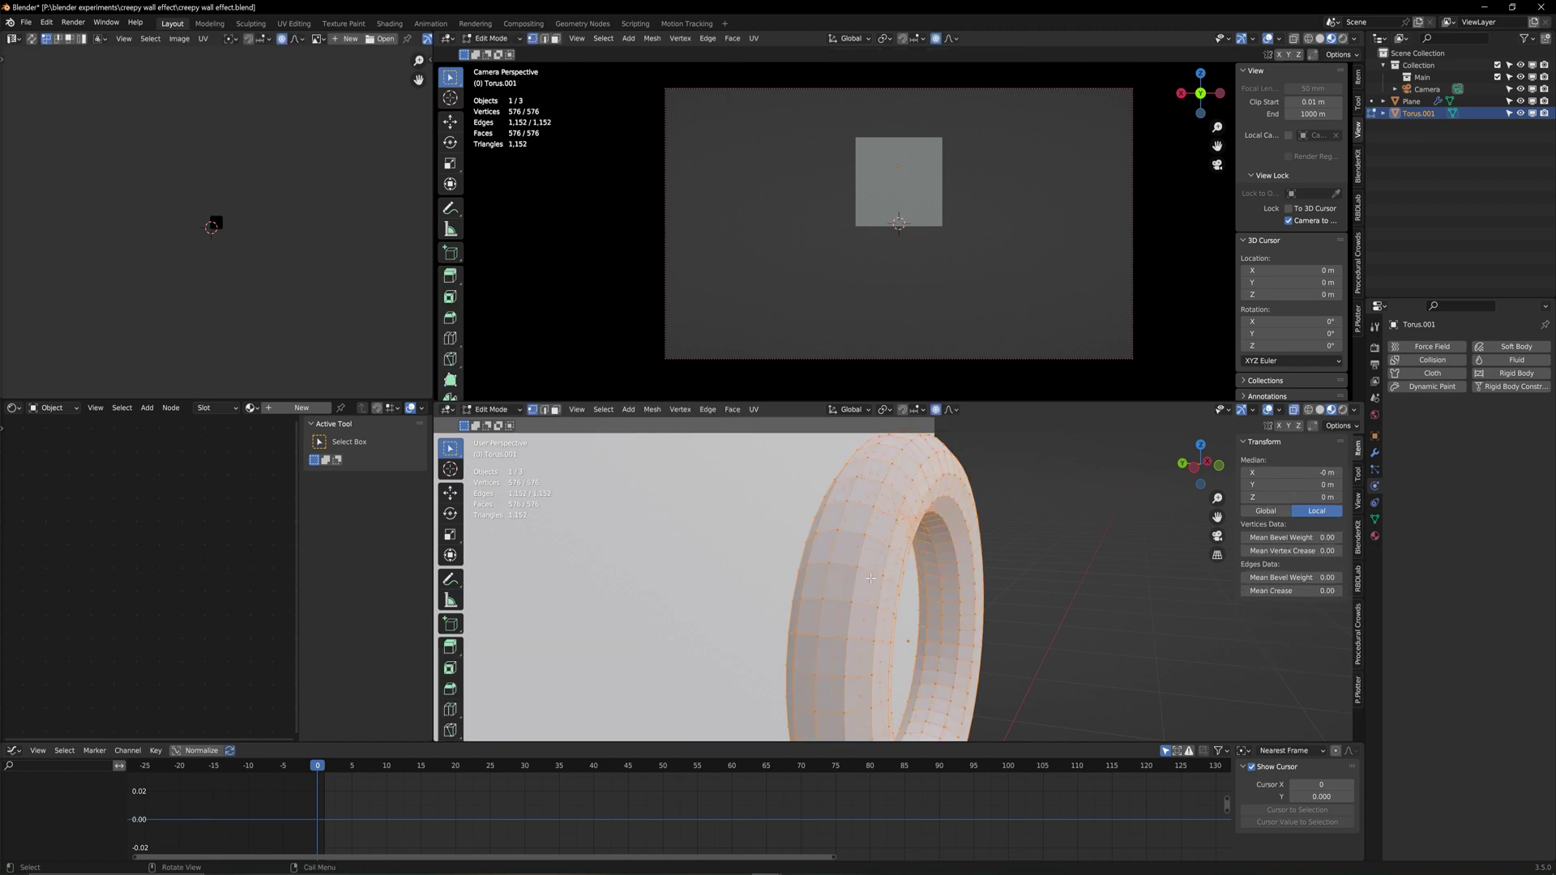
Subdivide the torus mesh and return to Object Mode
{"action": "right_click", "coordinate": [870, 577]}
{"action": "left_click", "coordinate": [827, 587]}
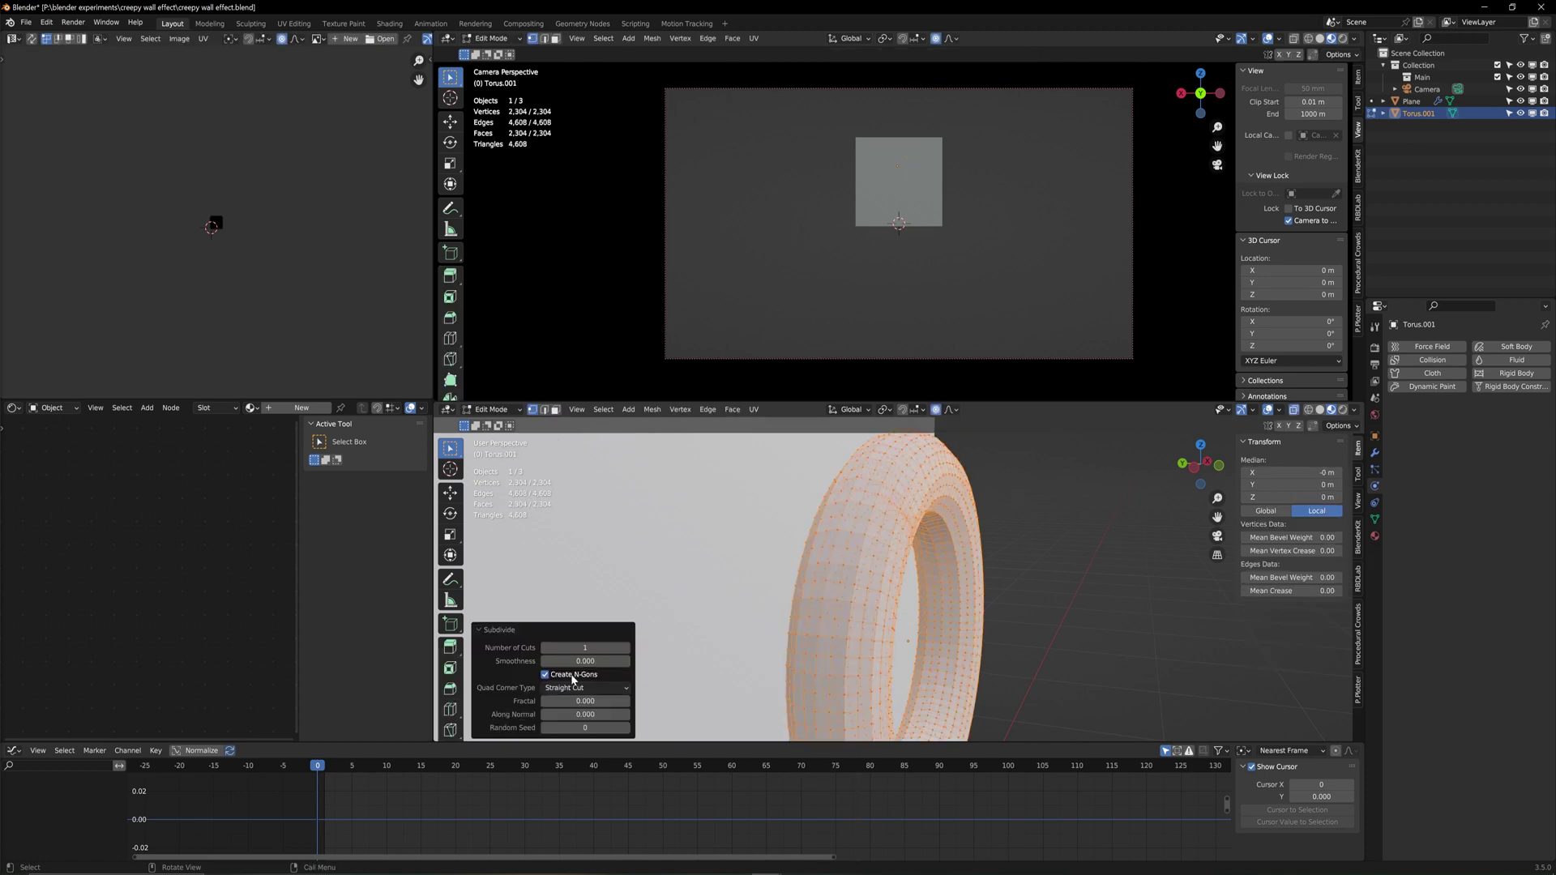
{"action": "middle_click_drag", "start_coordinate": [648, 604], "coordinate": [746, 607]}
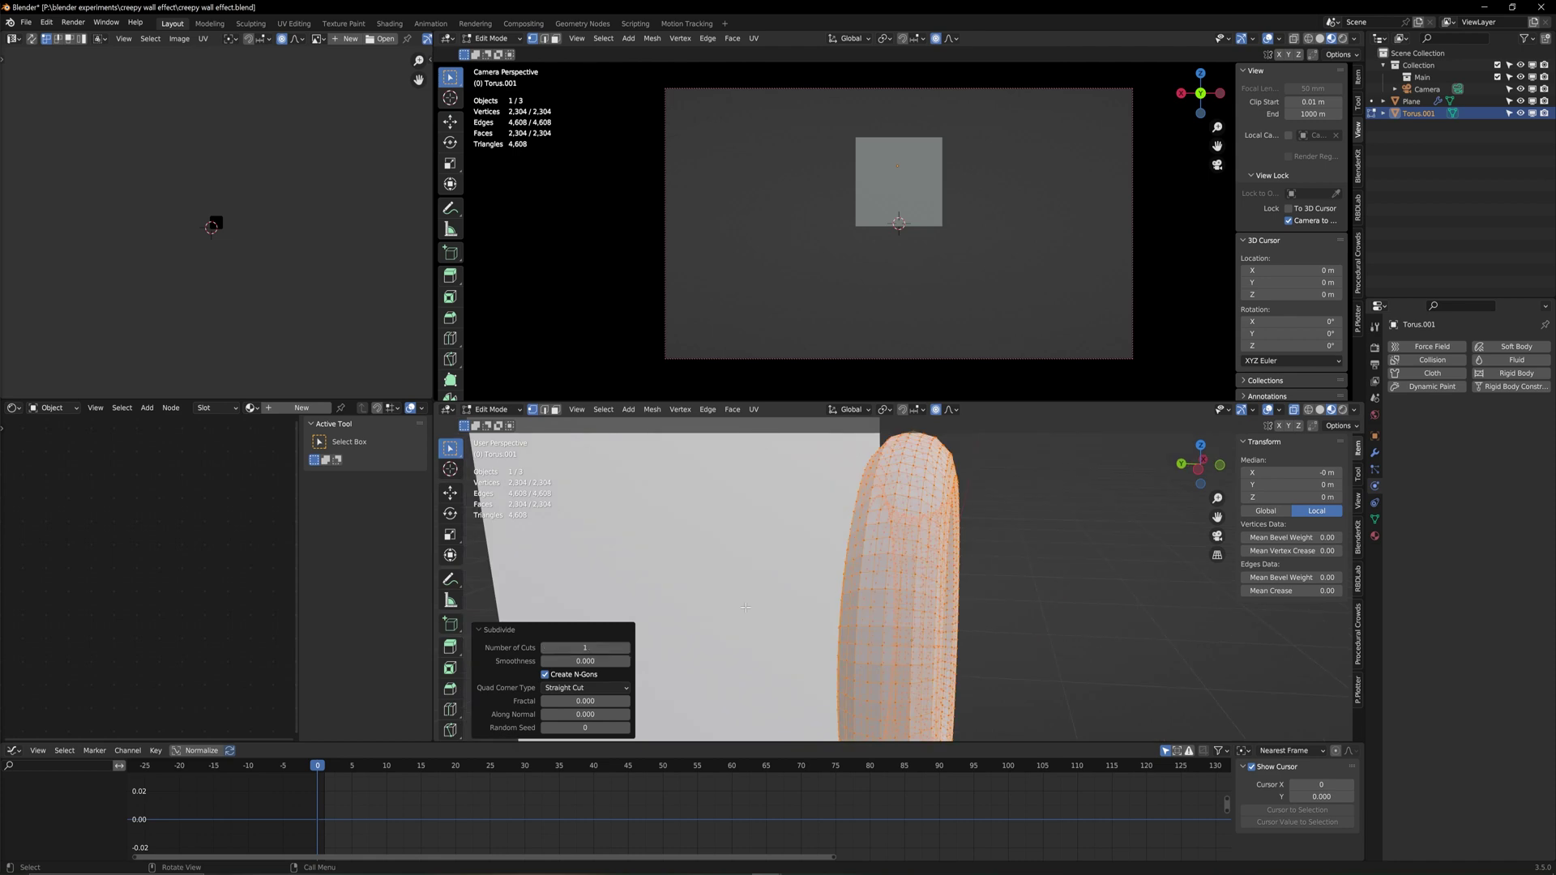
{"action": "key", "text": "Tab"}
Apply Shade Smooth to both the torus and the wall plane, then start moving the torus
{"action": "right_click", "coordinate": [890, 589]}
{"action": "left_click", "coordinate": [891, 585]}
{"action": "right_click", "coordinate": [792, 589]}
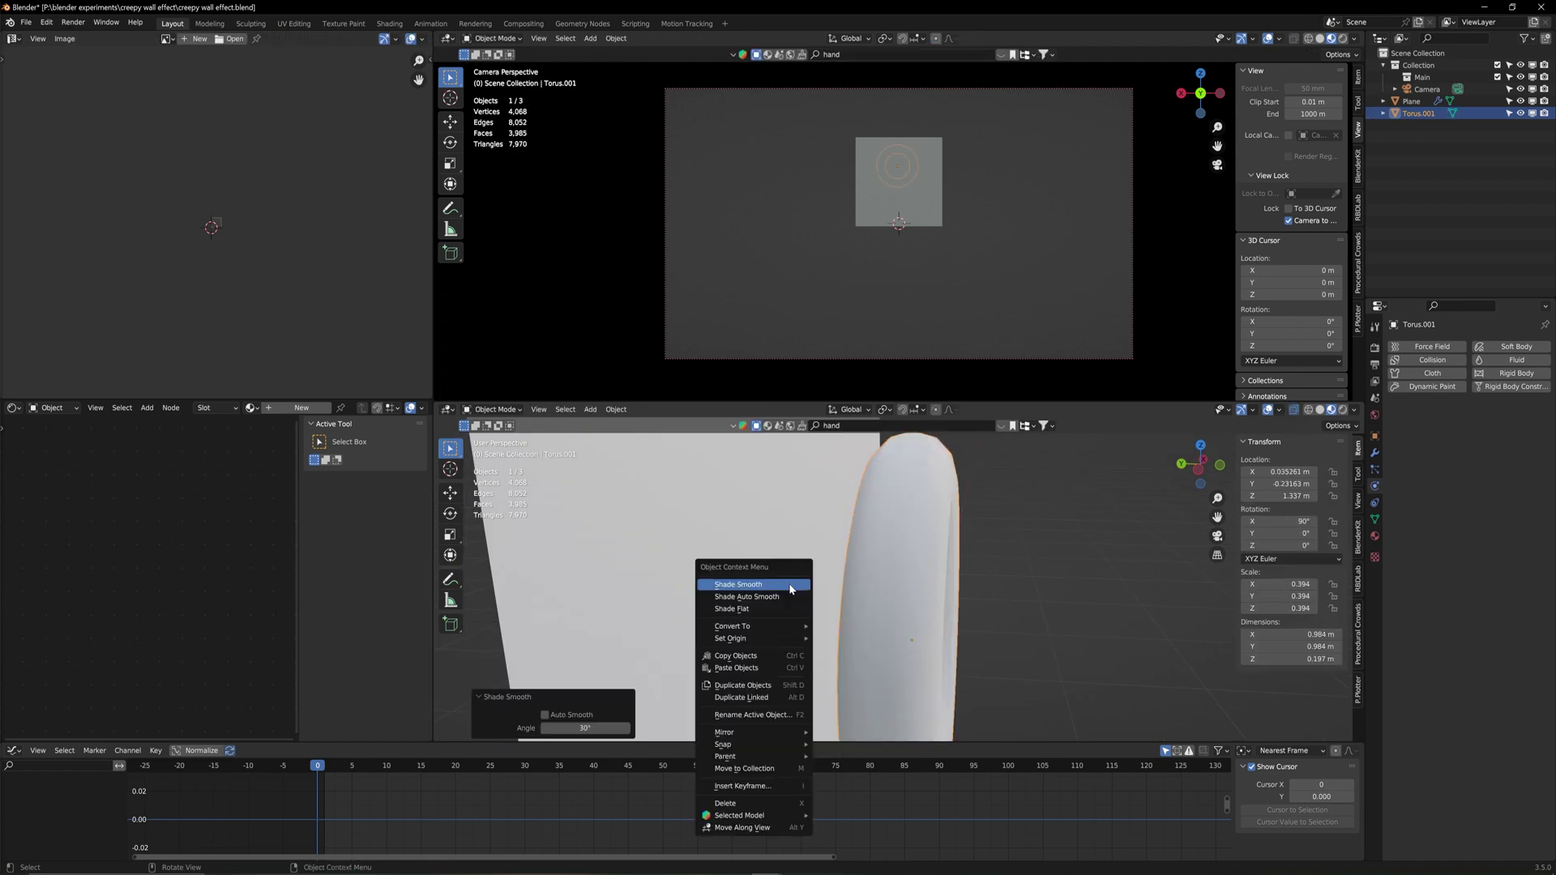
{"action": "scroll", "coordinate": [807, 556], "scroll_direction": "down", "scroll_amount": 5}
{"action": "left_click", "coordinate": [850, 560]}
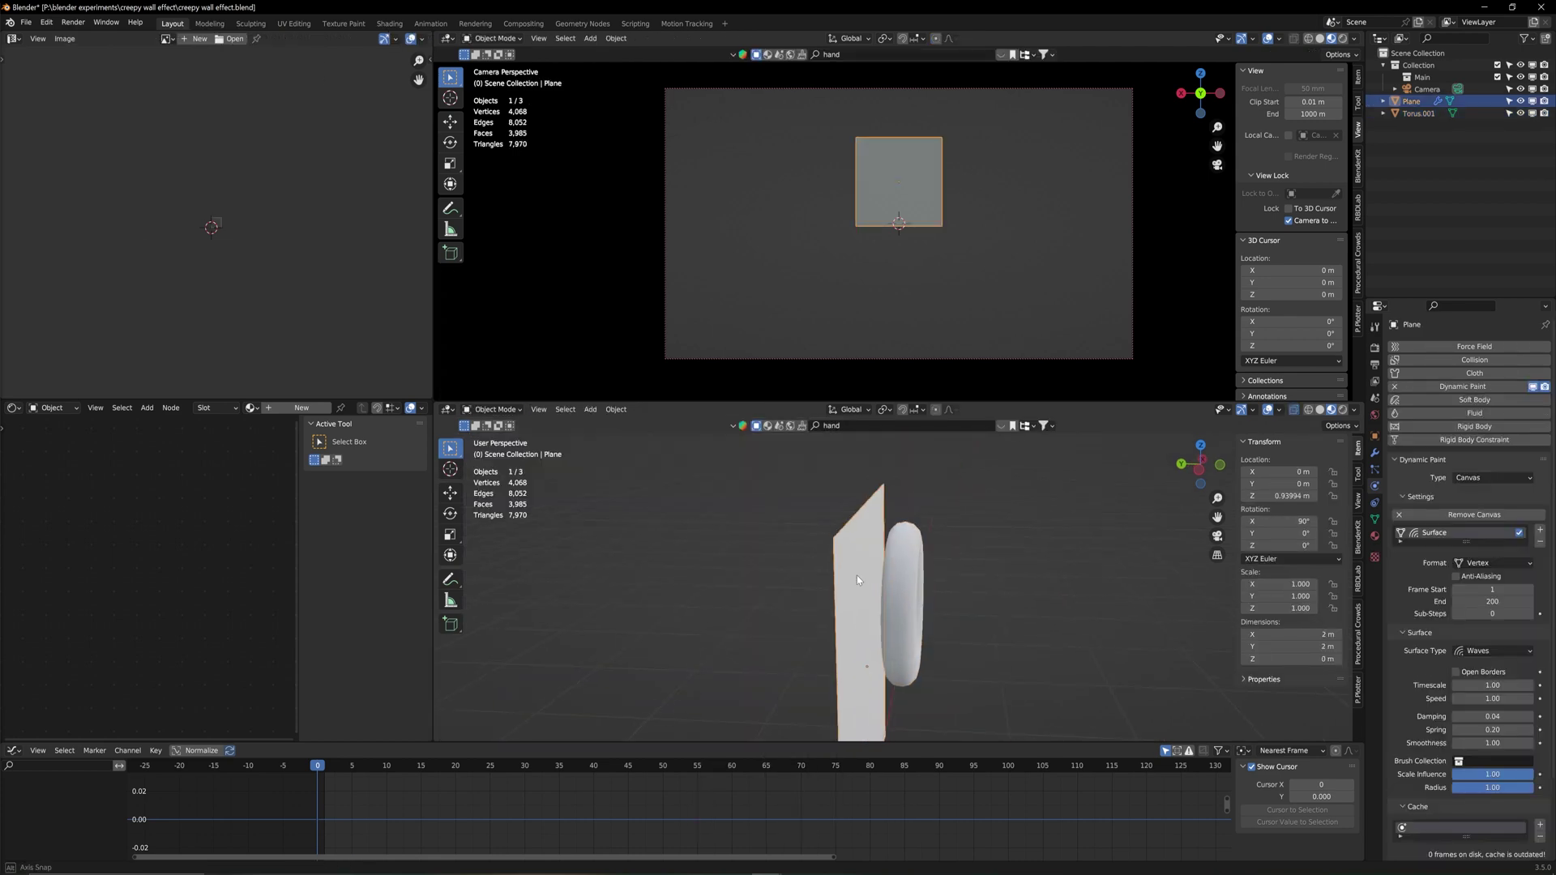
{"action": "middle_click_drag", "start_coordinate": [857, 579], "coordinate": [921, 572]}
{"action": "right_click", "coordinate": [855, 581]}
{"action": "left_click", "coordinate": [838, 586]}
{"action": "left_click", "coordinate": [908, 592]}
{"action": "key", "text": "g"}
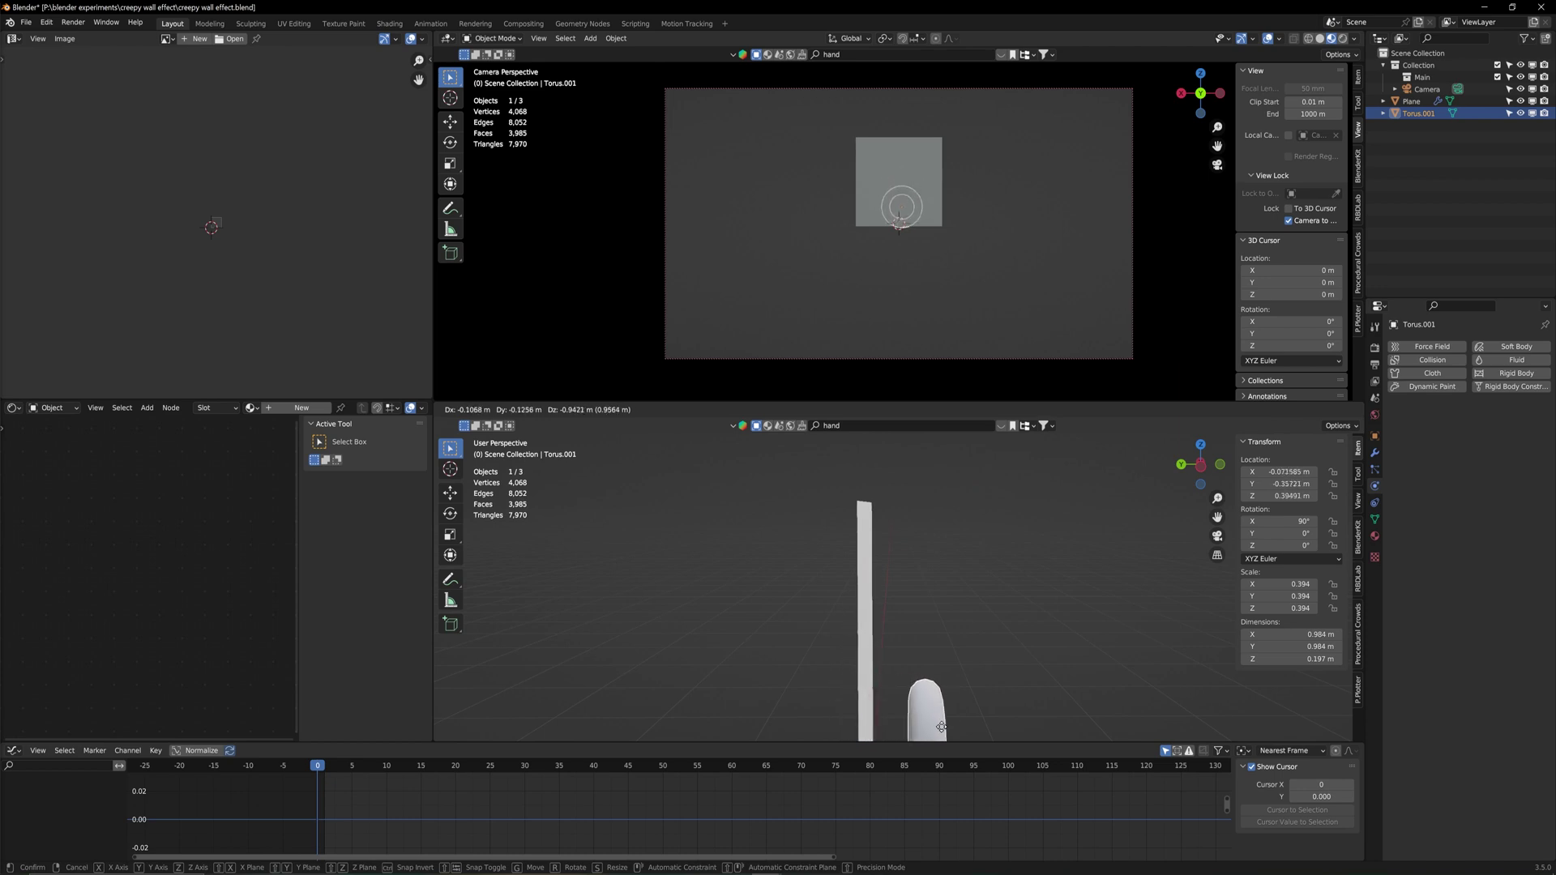
At frame 1, raise the torus in Z and keyframe its location
{"action": "left_click", "coordinate": [940, 614]}
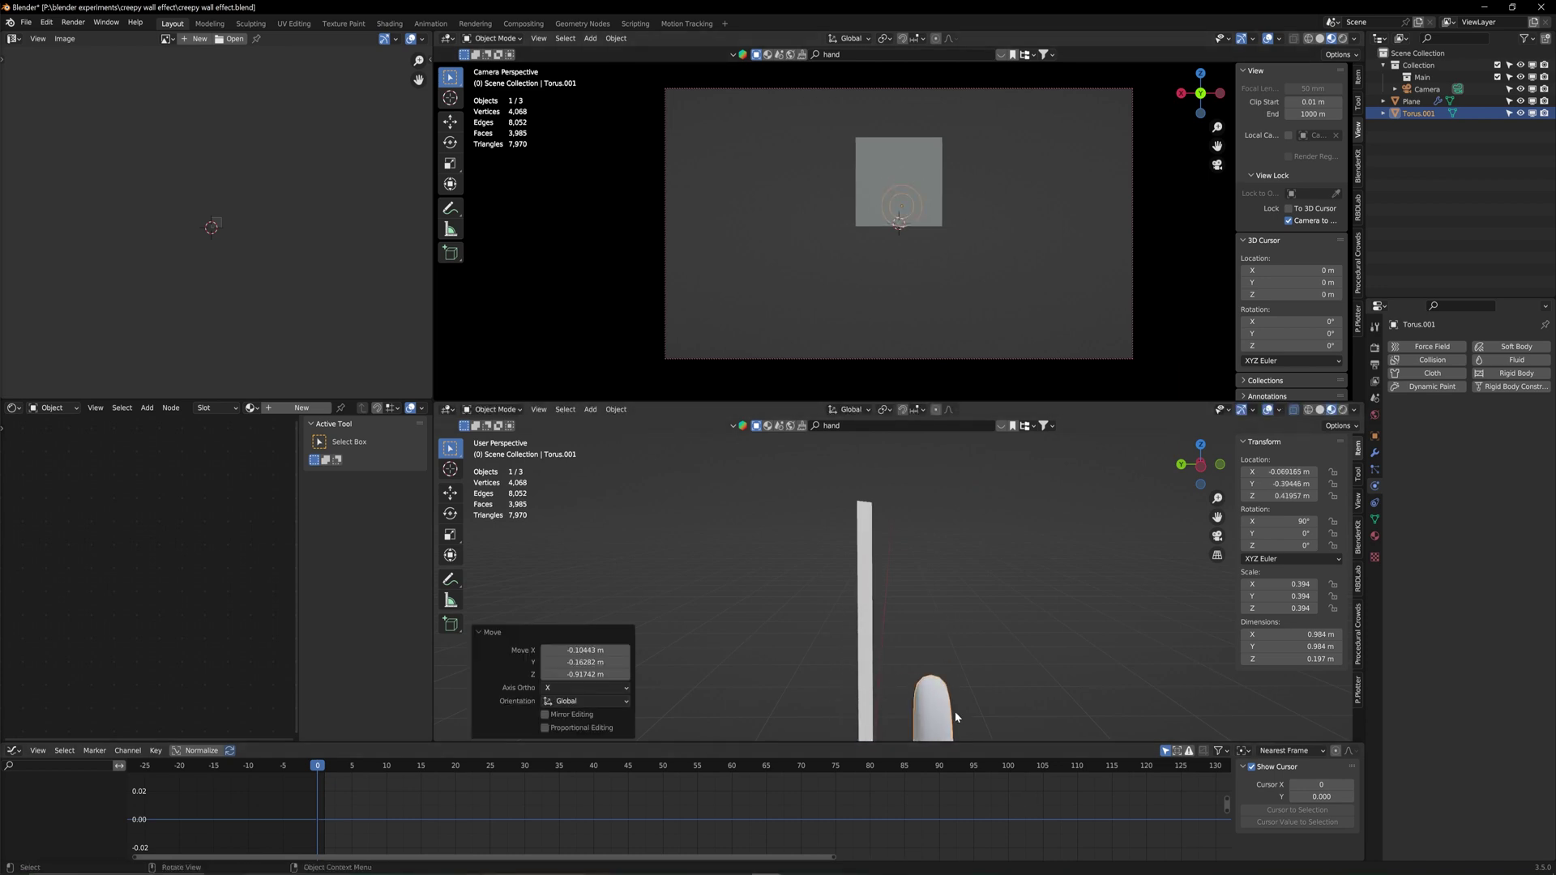
{"action": "left_click", "coordinate": [330, 774]}
{"action": "left_click", "coordinate": [327, 770]}
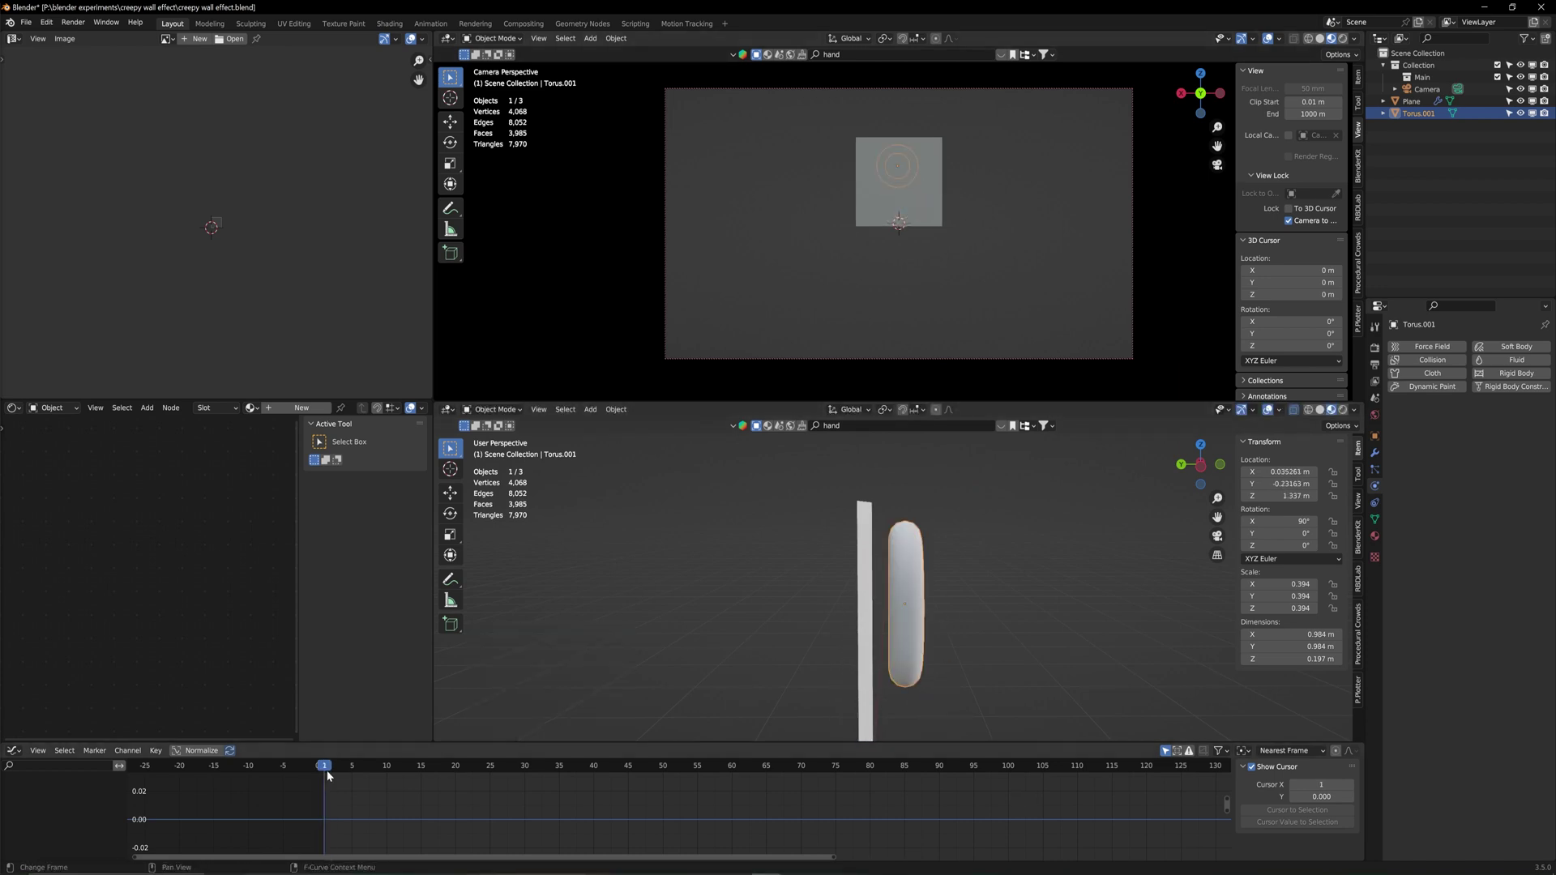
{"action": "key", "text": "g"}
{"action": "key", "text": "z"}
{"action": "left_click", "coordinate": [937, 575]}
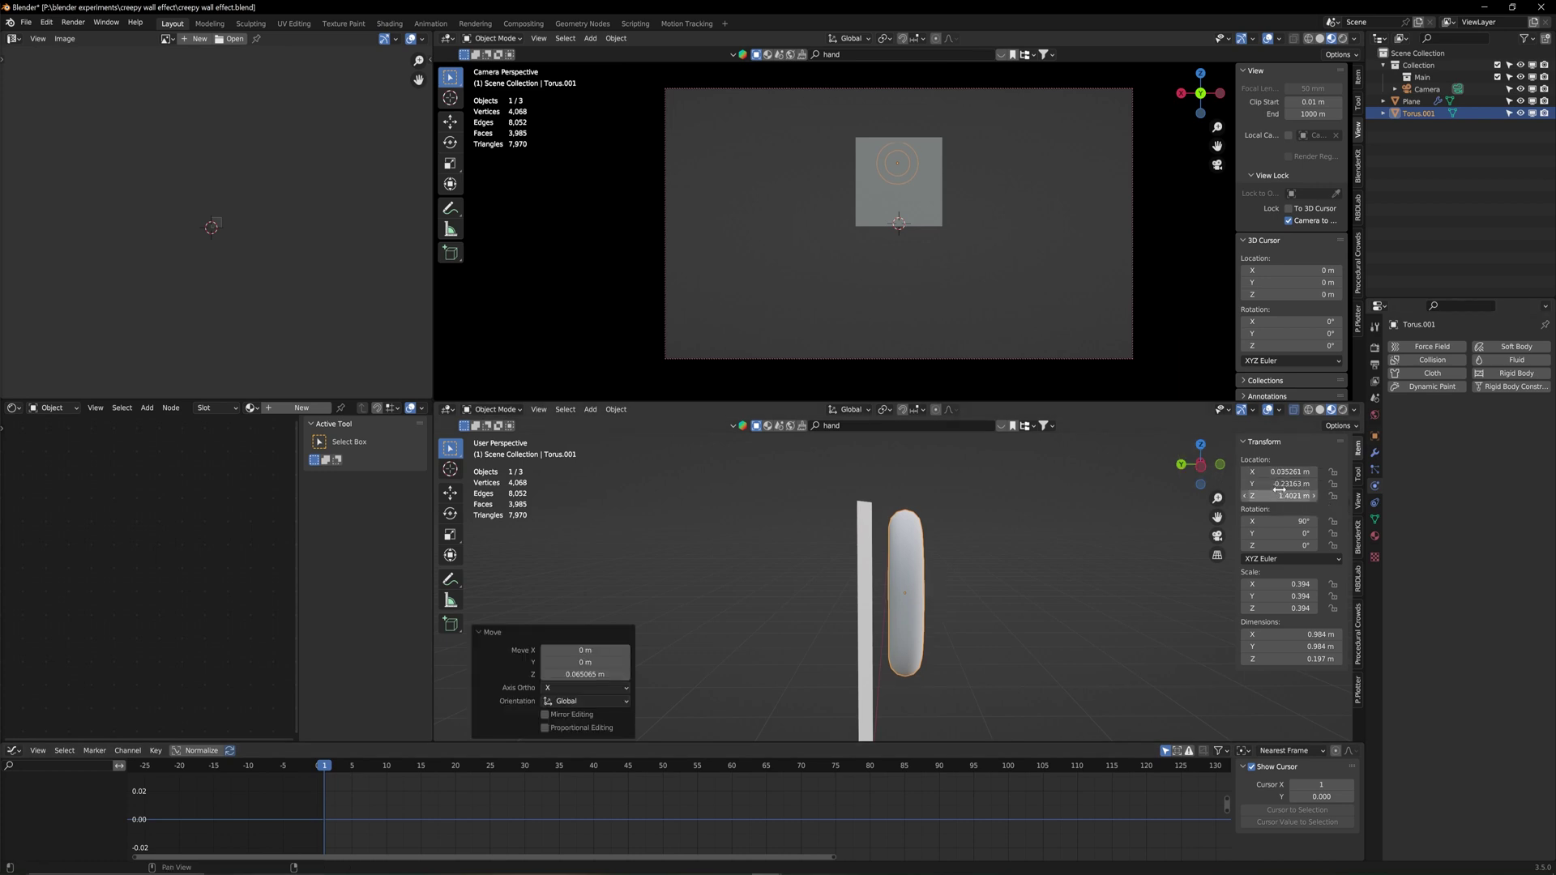
{"action": "key", "text": "i"}
At frame 24, push the torus into the wall along Y, lower it slightly, and keyframe it
{"action": "left_click_drag", "start_coordinate": [322, 772], "coordinate": [486, 770]}
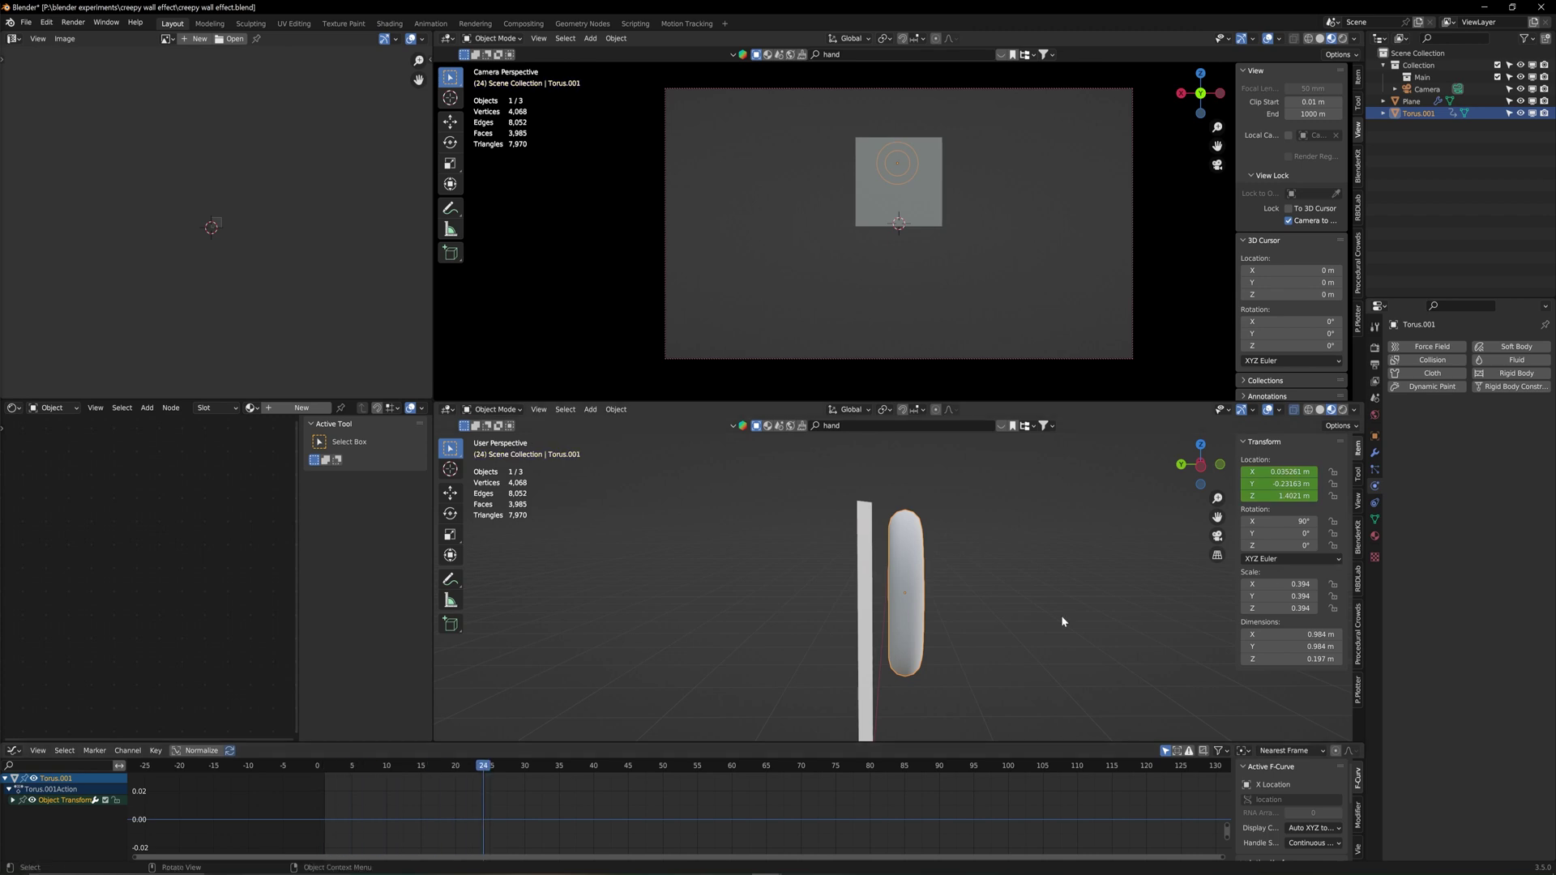
{"action": "key", "text": "g"}
{"action": "key", "text": "y"}
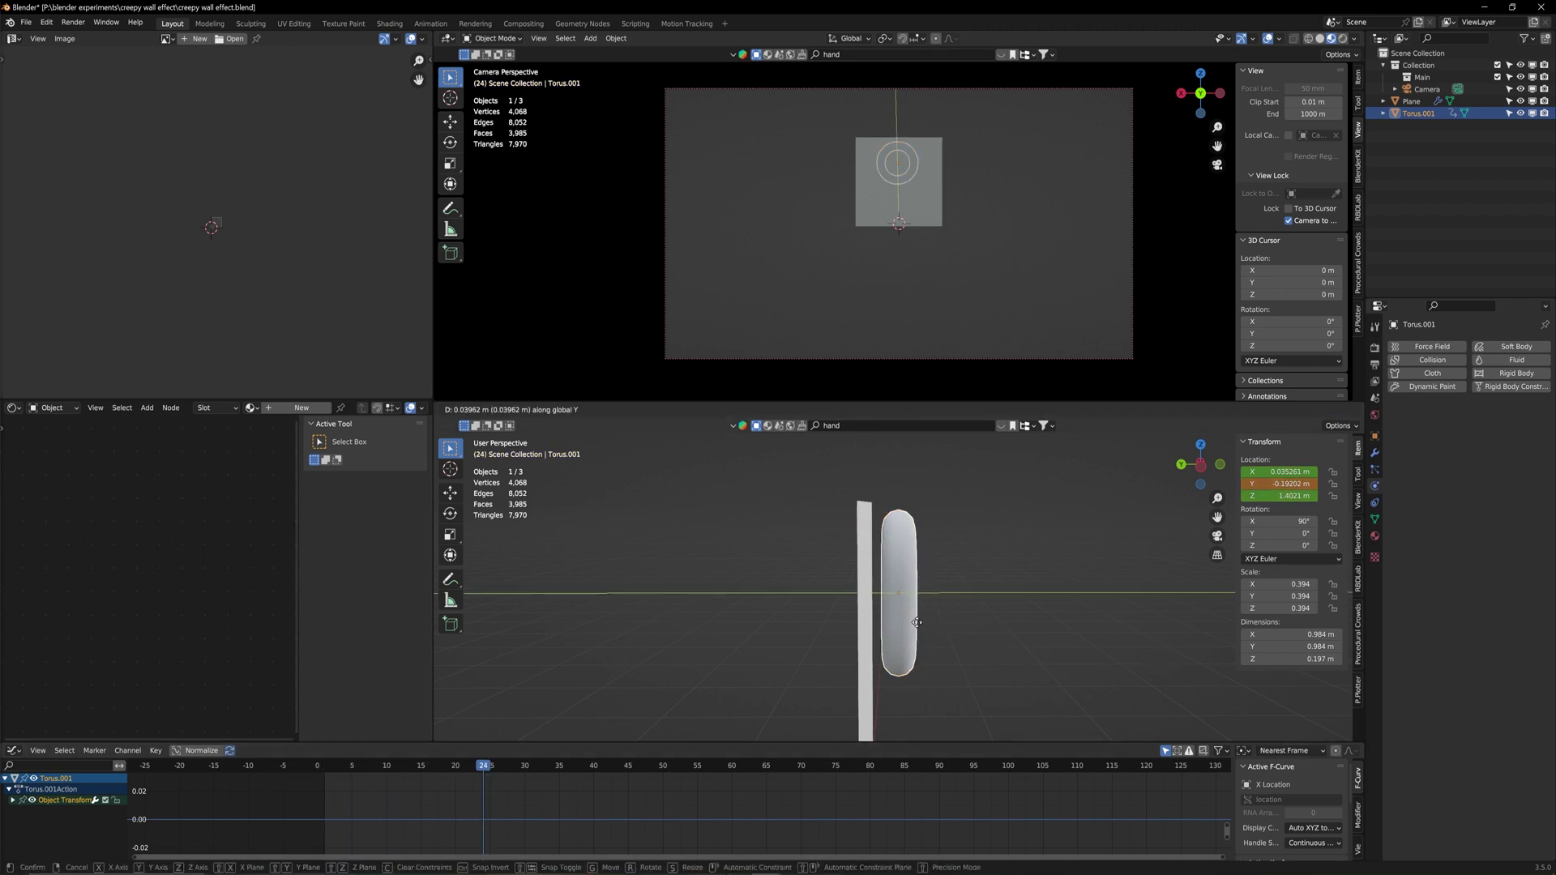
{"action": "left_click", "coordinate": [883, 626]}
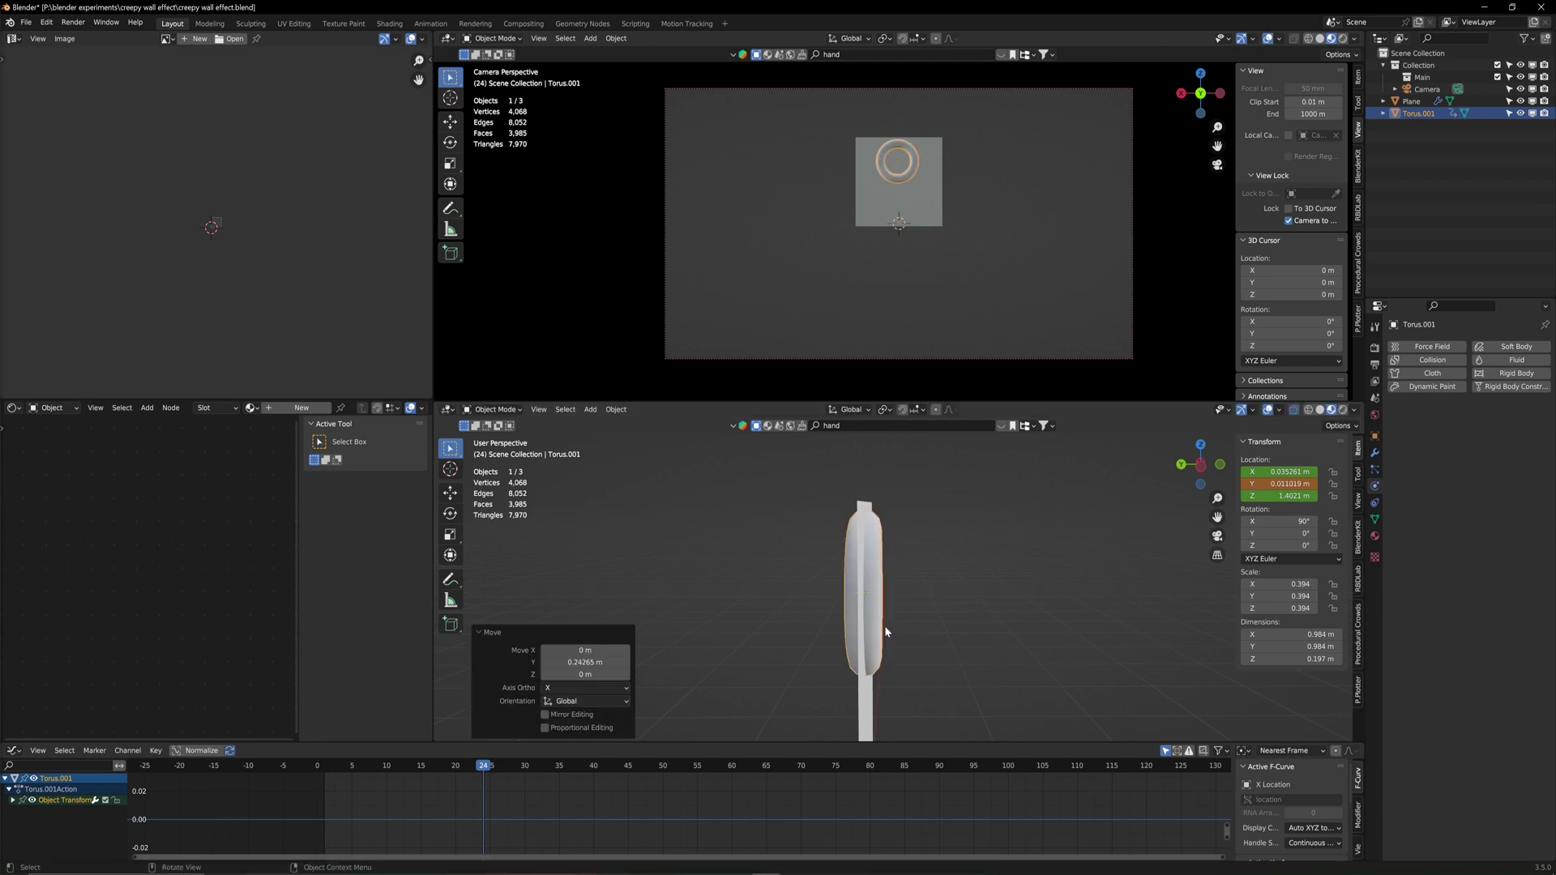
{"action": "key", "text": "g"}
{"action": "key", "text": "z"}
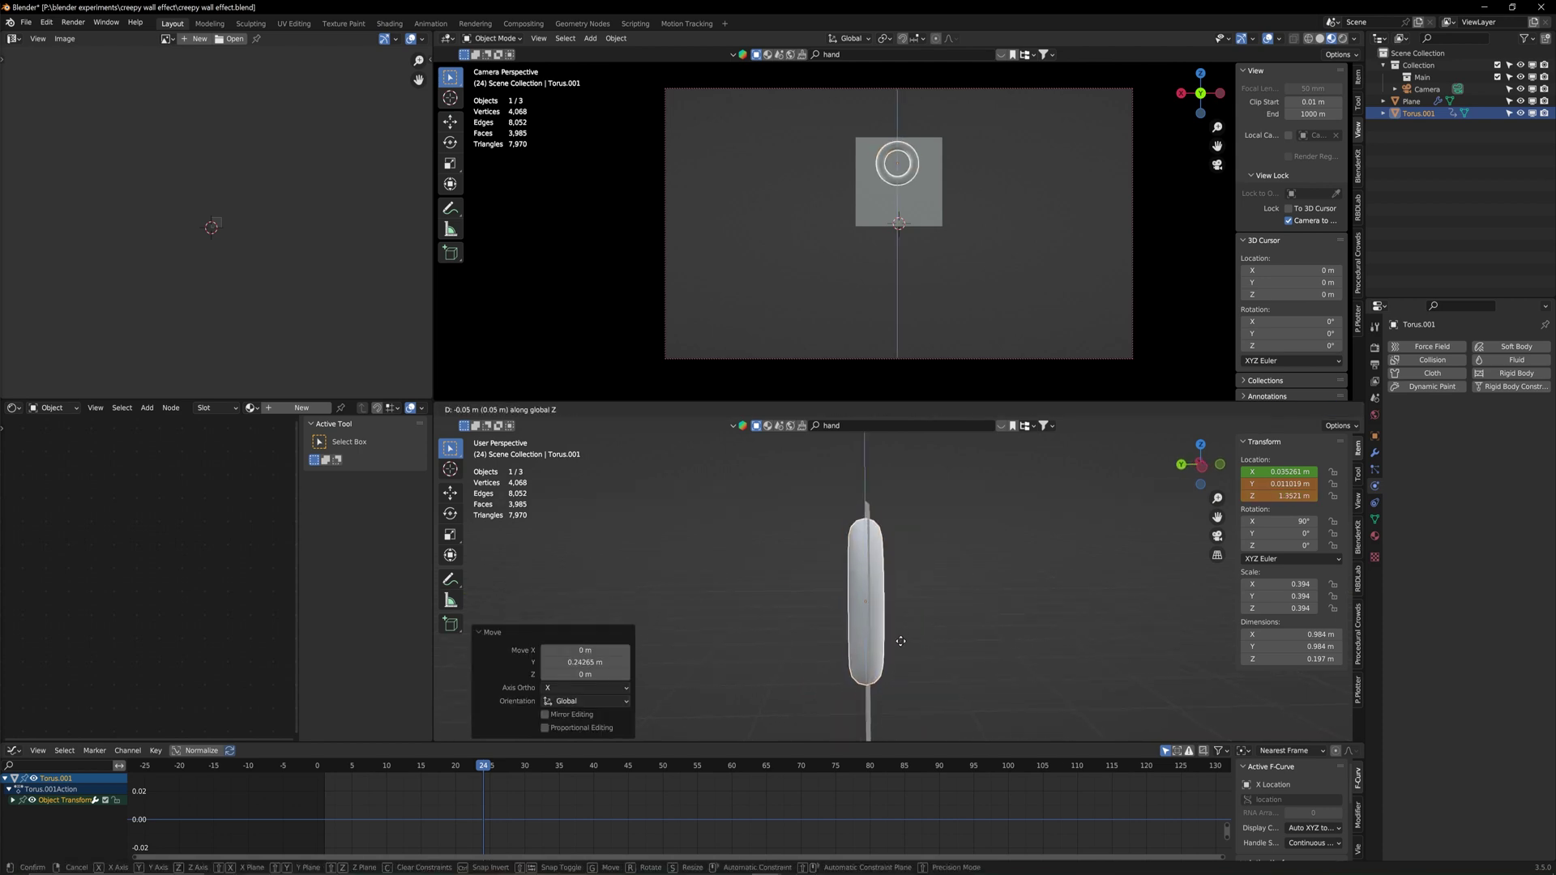
{"action": "left_click", "coordinate": [899, 646]}
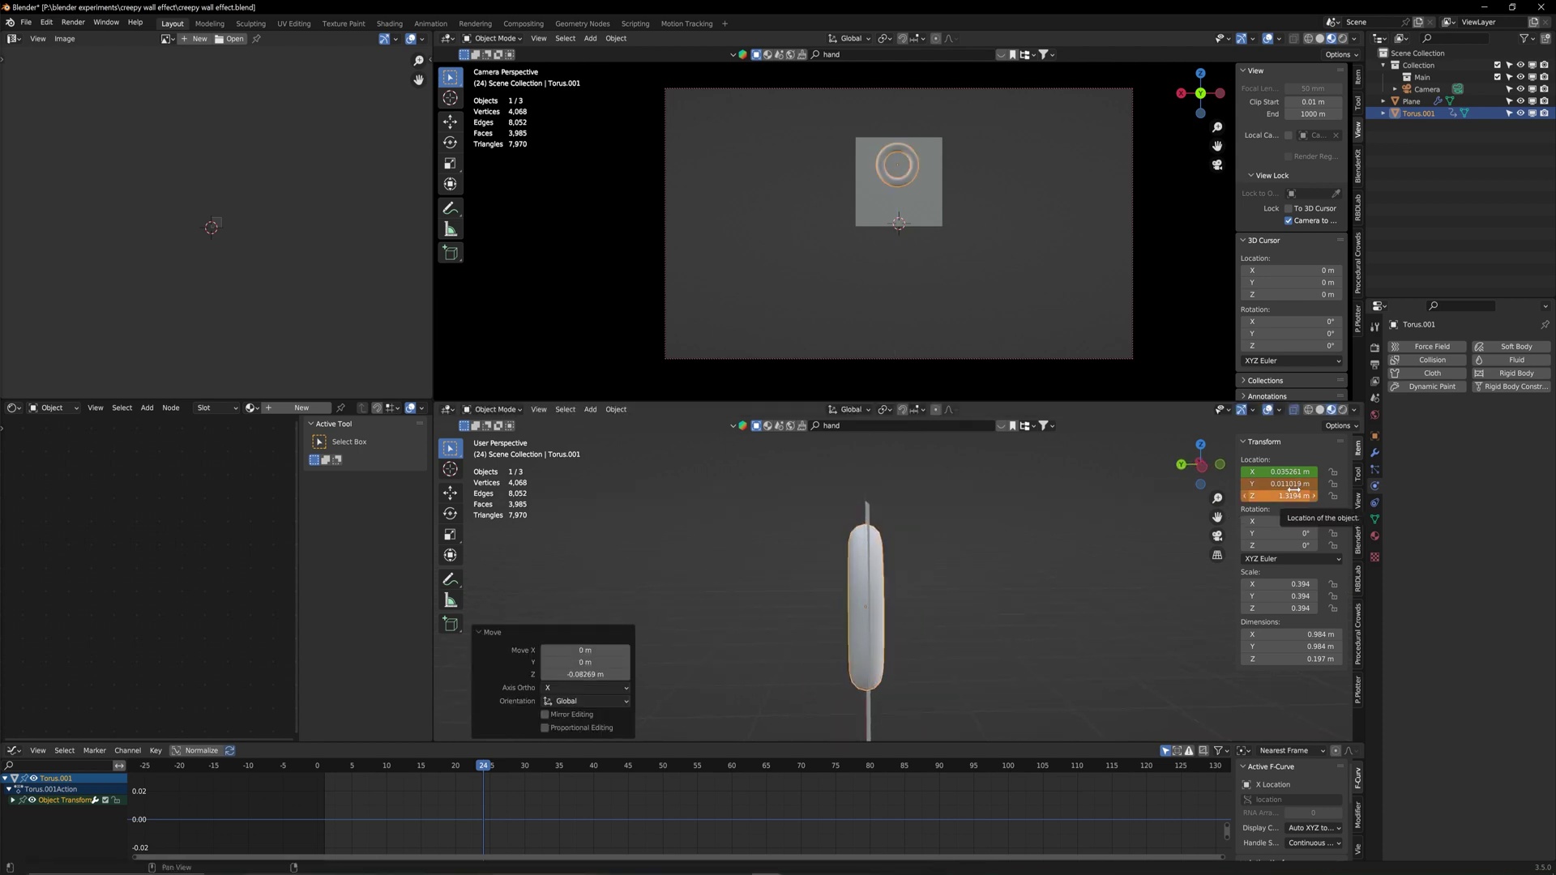
{"action": "key", "text": "i"}
At frame 75, sink the torus about 0.74 m in Z and keyframe its location
{"action": "mouse_move", "coordinate": [513, 761]}
{"action": "left_mouse_down"}
{"action": "mouse_move", "coordinate": [281, 776]}
{"action": "mouse_move", "coordinate": [510, 770]}
{"action": "left_mouse_up"}
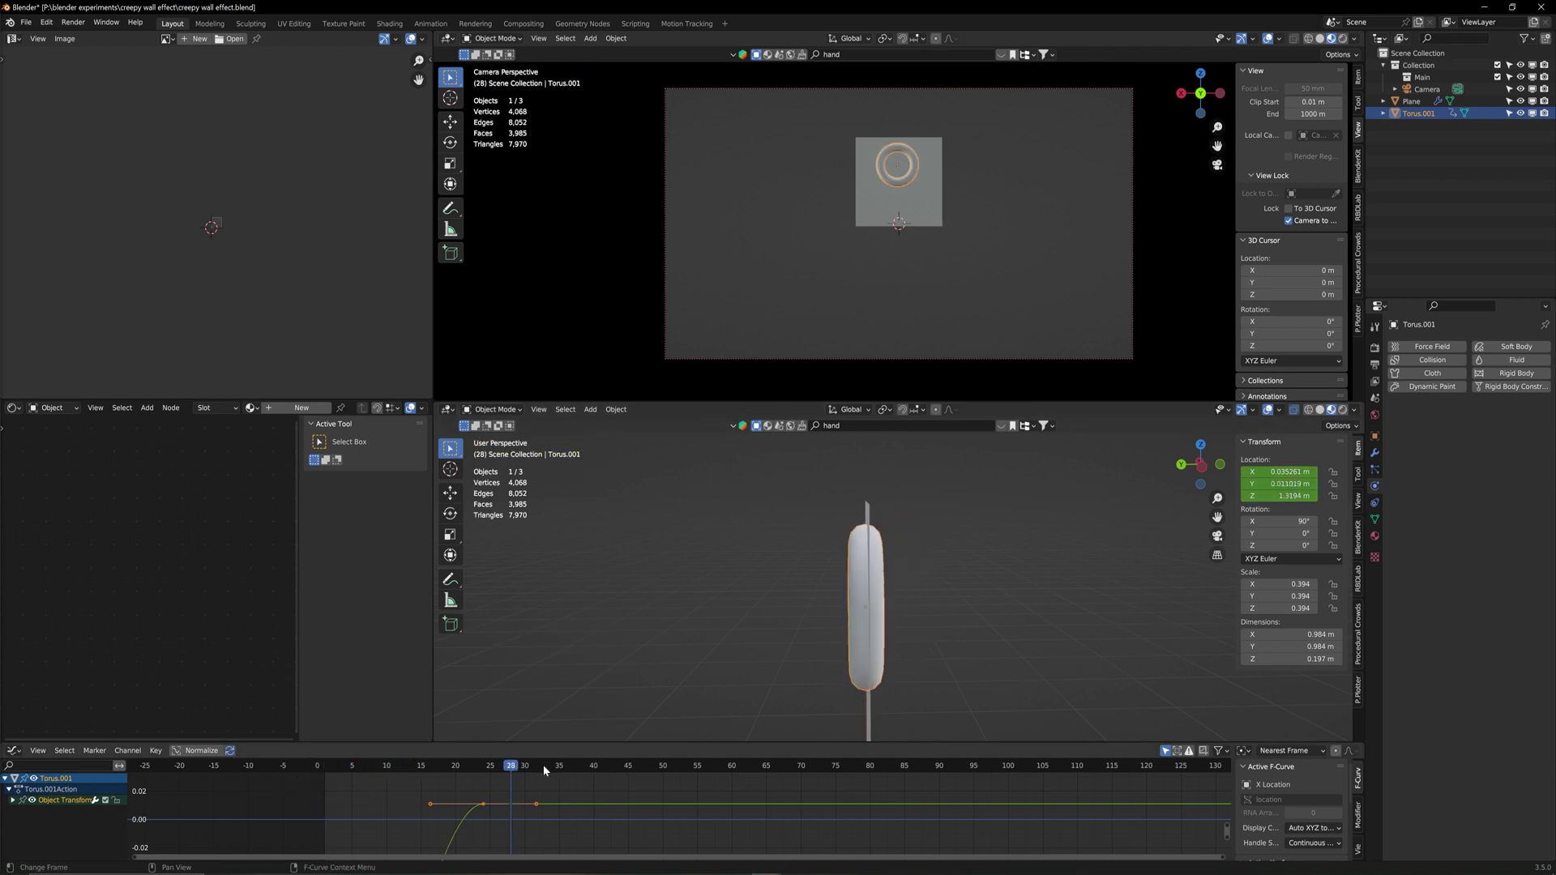
{"action": "left_click_drag", "start_coordinate": [523, 766], "coordinate": [835, 775]}
{"action": "key", "text": "g"}
{"action": "key", "text": "z"}
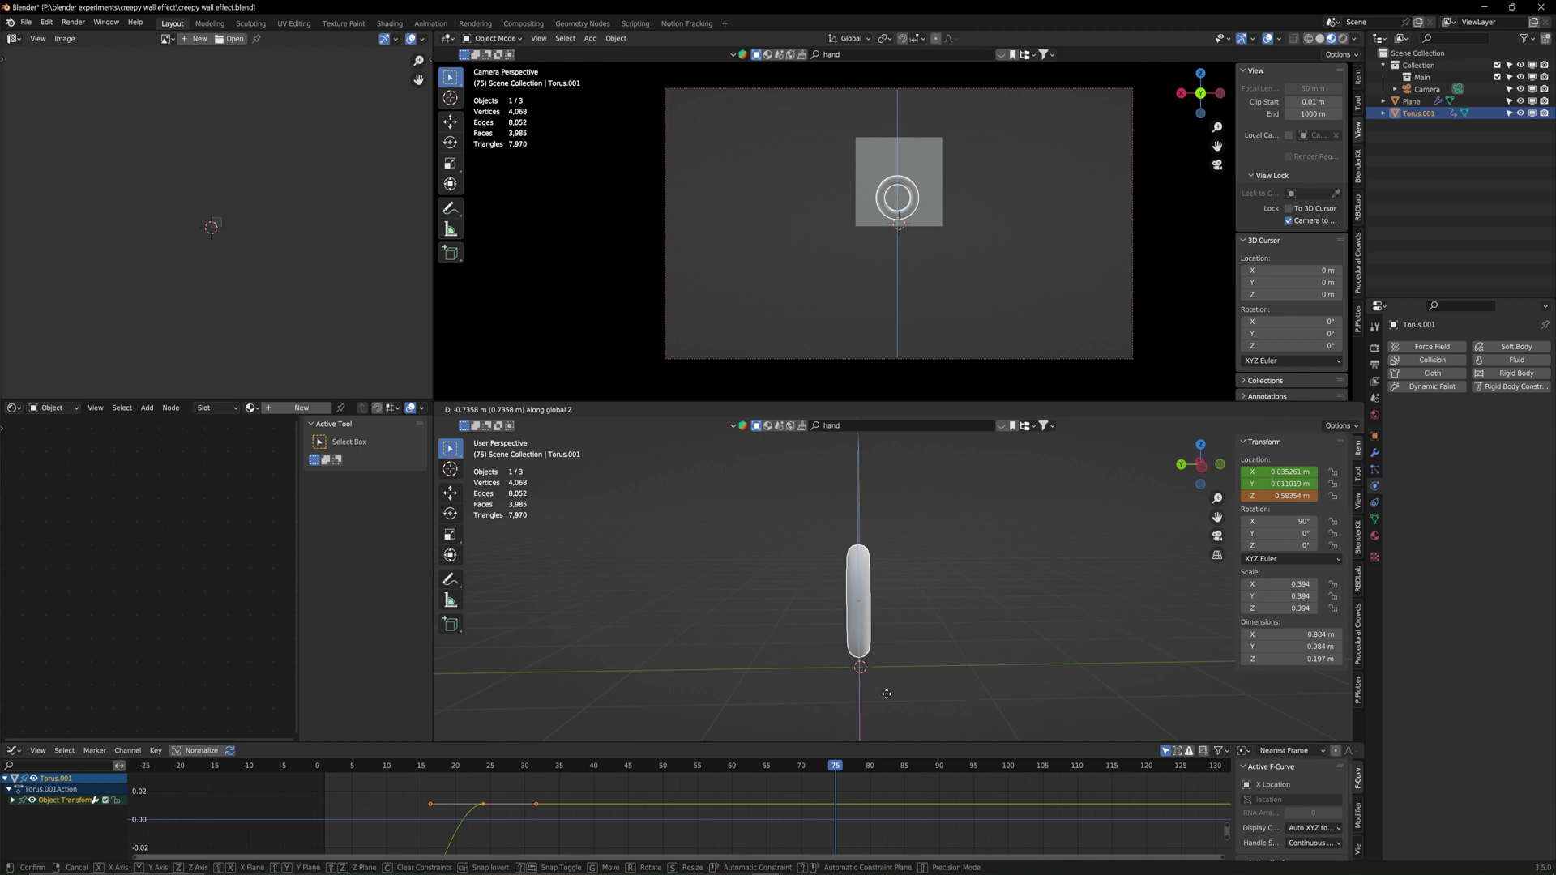
{"action": "left_click", "coordinate": [887, 691]}
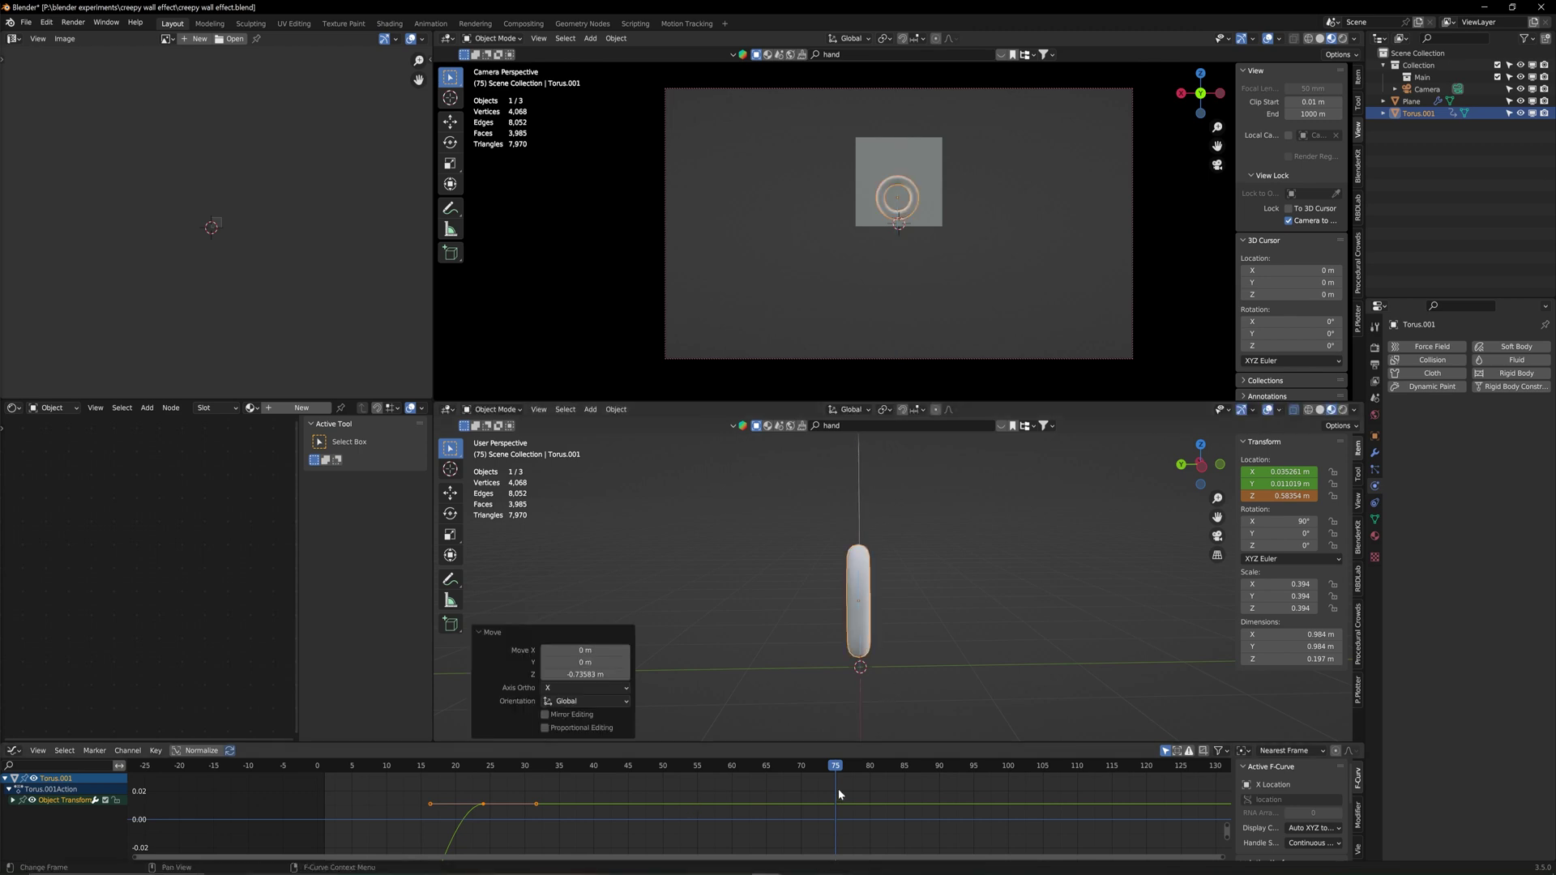
{"action": "key", "text": "i"}
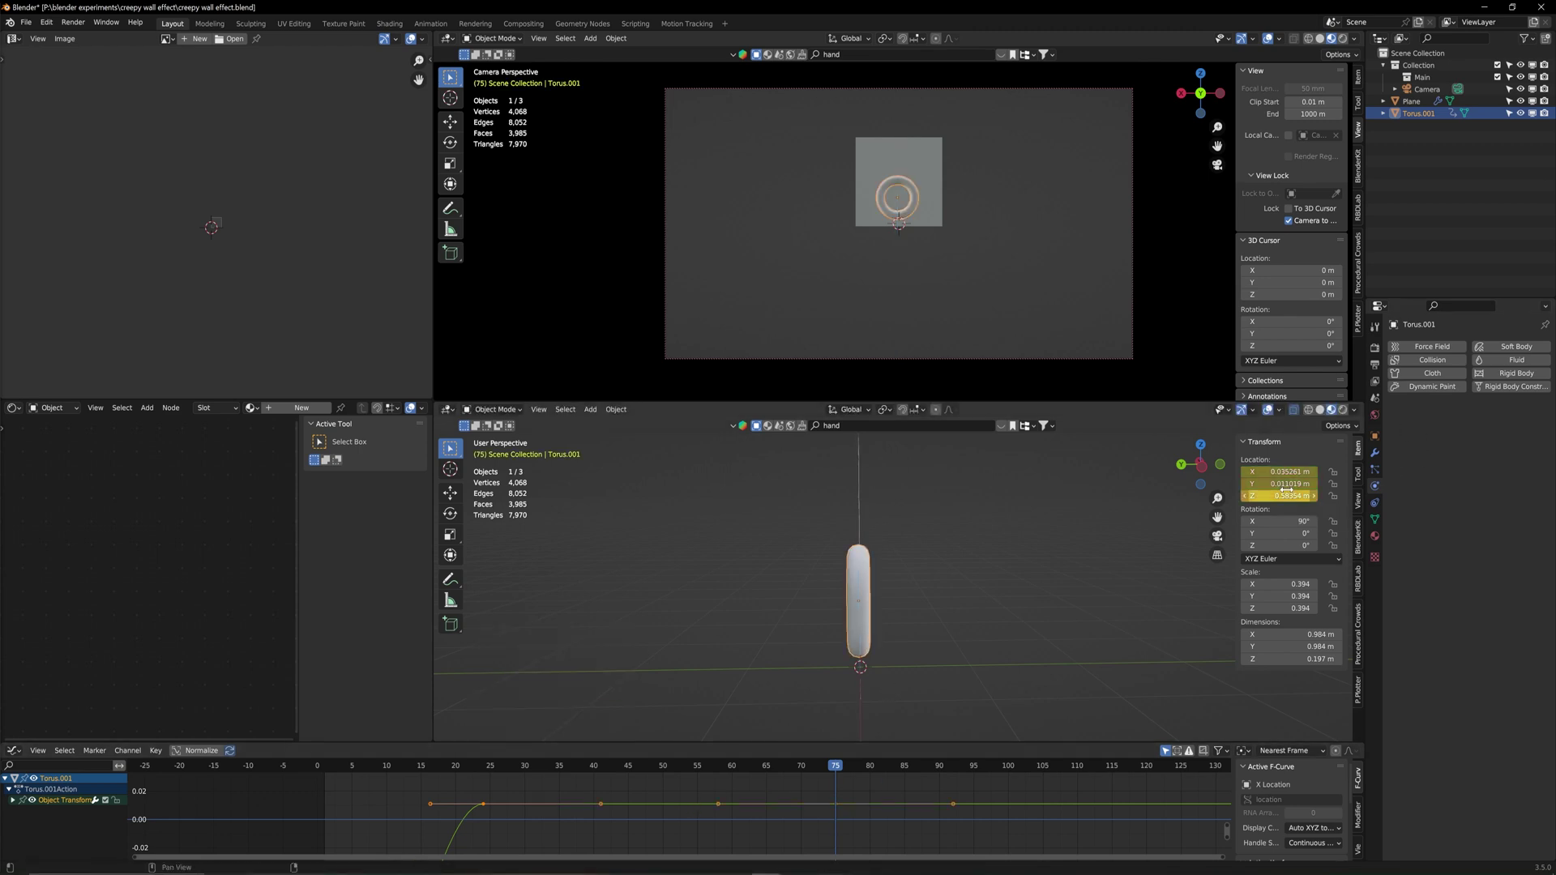
At frame 100, set the torus's final position, keyframe it, then rewind and play the animation
{"action": "left_click_drag", "start_coordinate": [839, 770], "coordinate": [1007, 769]}
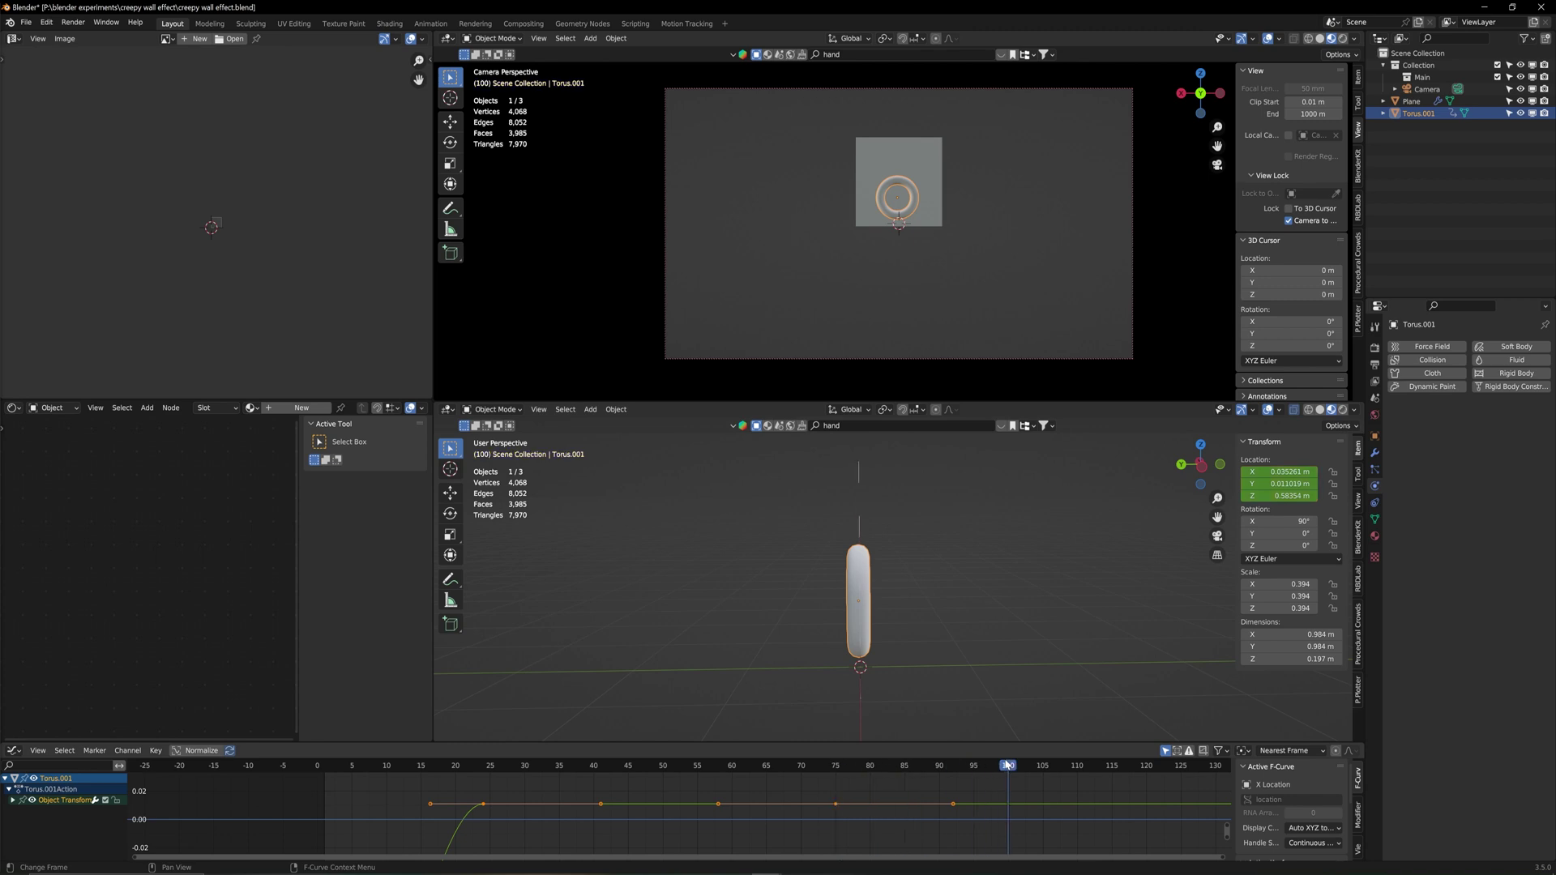
{"action": "key", "text": "g"}
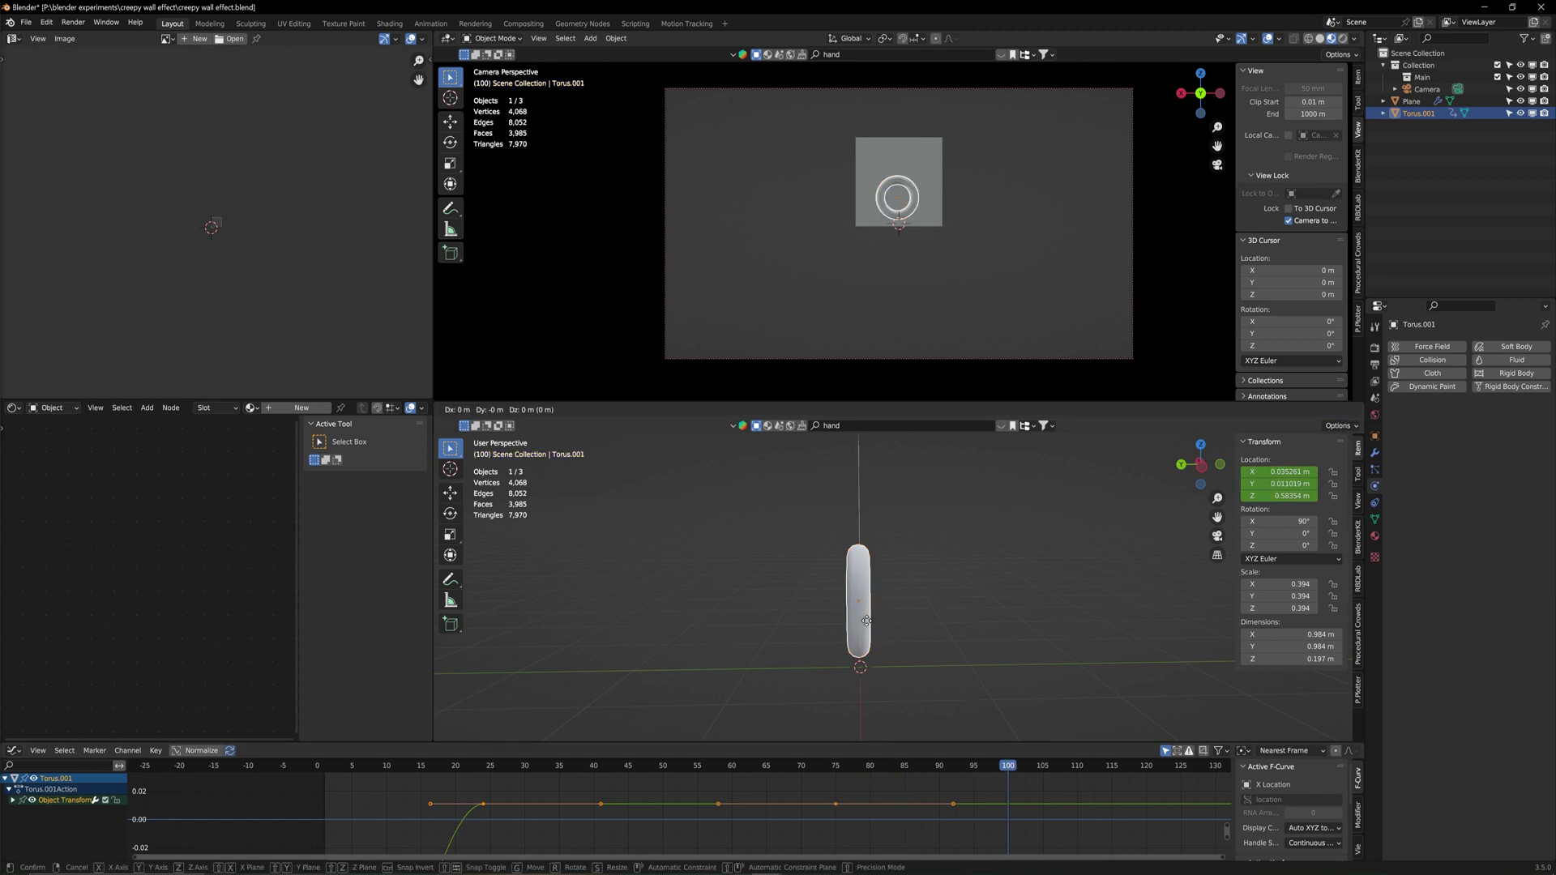
{"action": "left_click", "coordinate": [891, 630]}
{"action": "middle_click_drag", "start_coordinate": [891, 630], "coordinate": [1479, 432]}
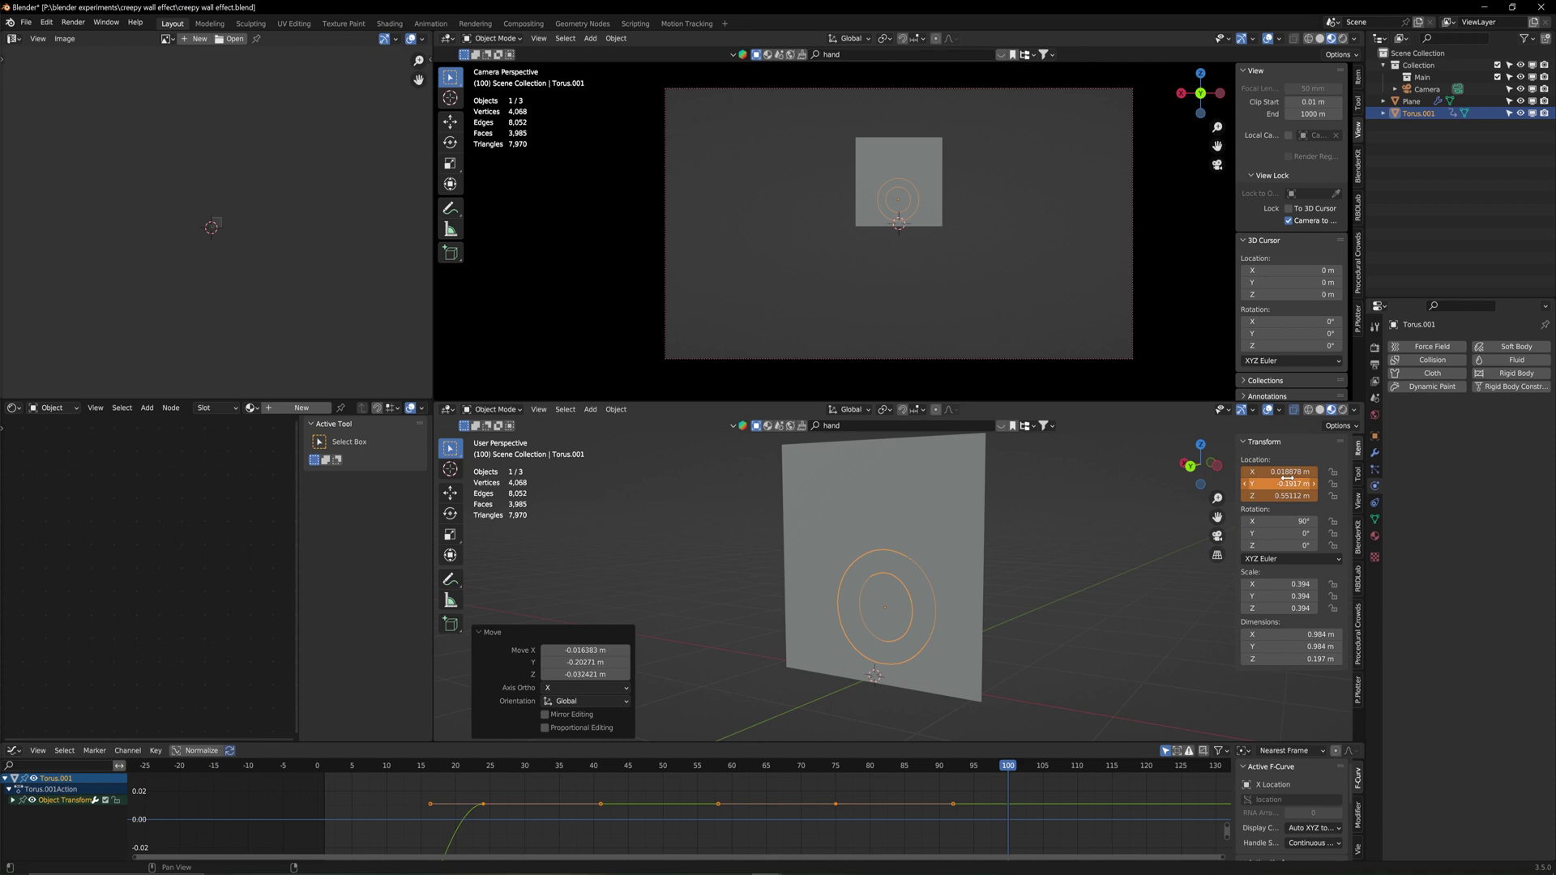
{"action": "key", "text": "i"}
{"action": "key", "text": "shift+Left"}
{"action": "scroll", "coordinate": [961, 537], "scroll_direction": "up", "scroll_amount": 3}
{"action": "key", "text": "space"}
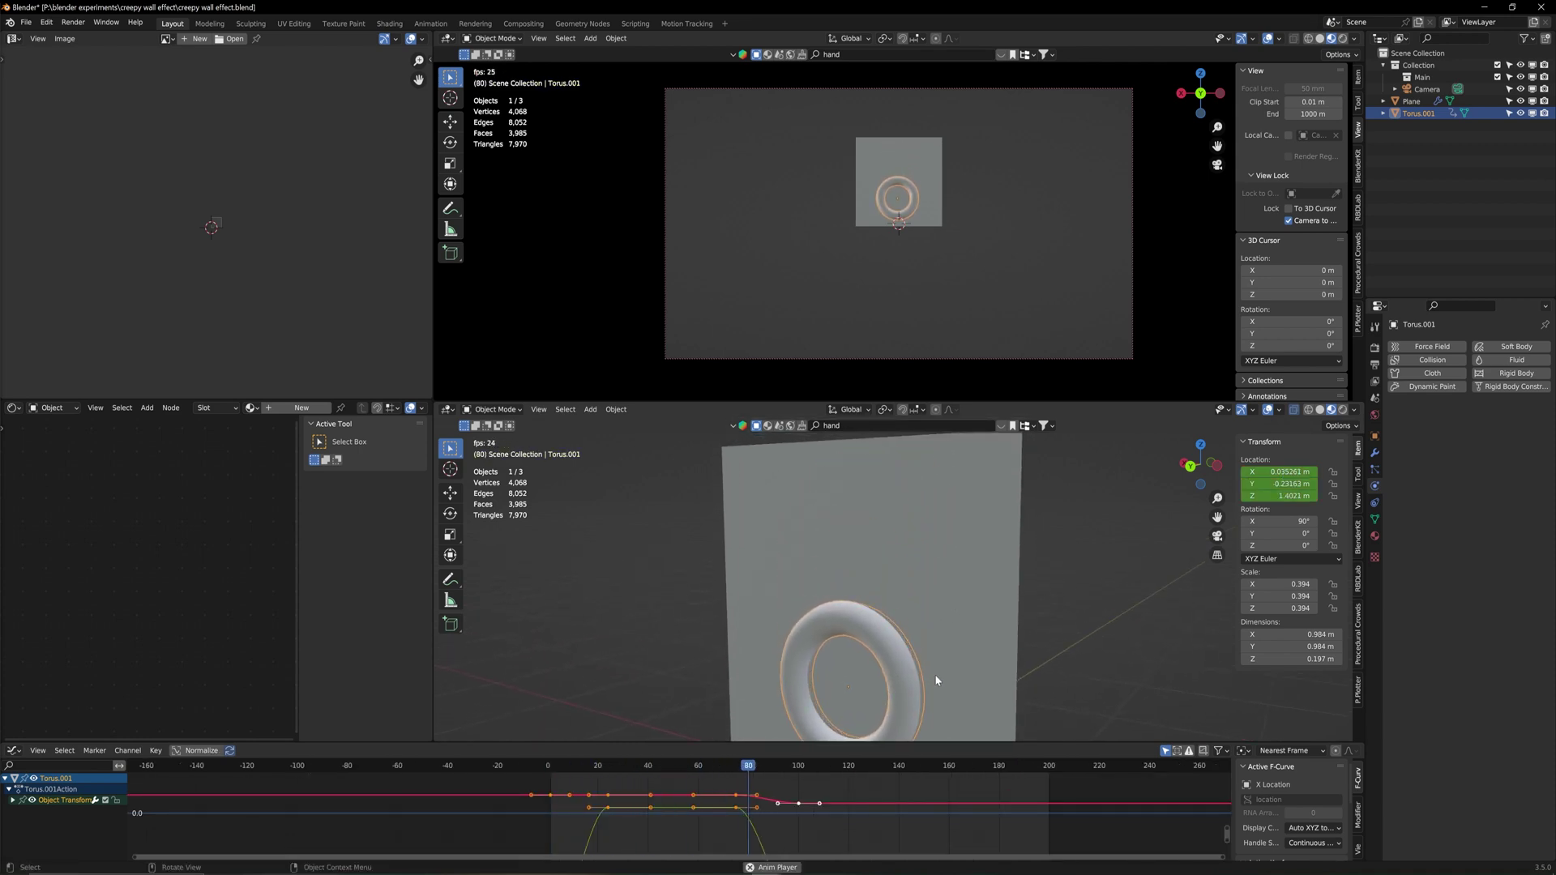
{"action": "key", "text": "Escape"}
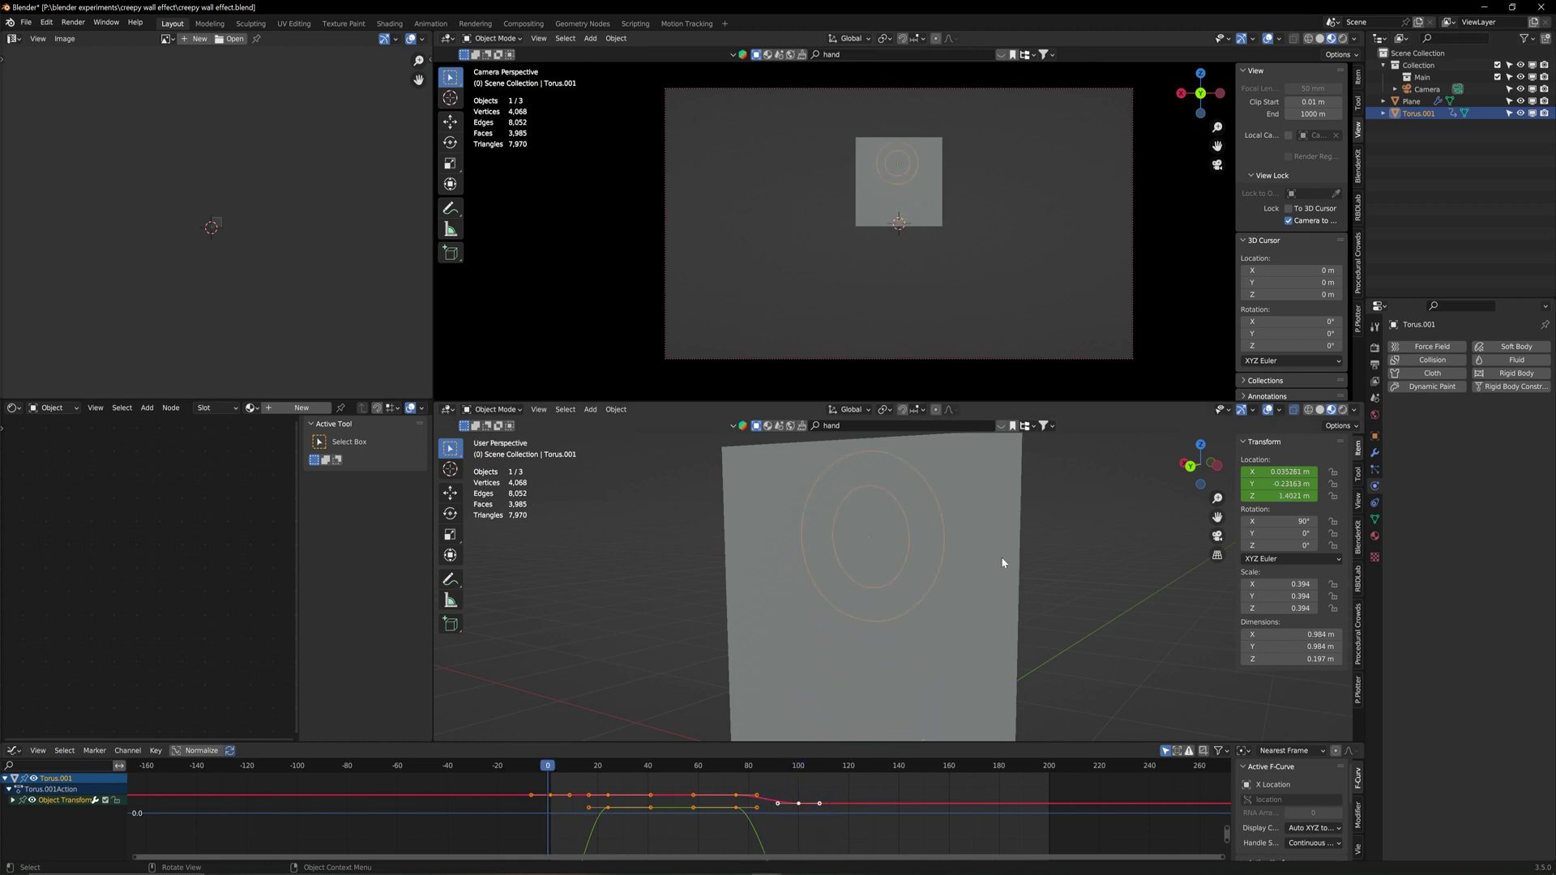
{"action": "middle_click_drag", "start_coordinate": [953, 563], "coordinate": [893, 566]}
{"action": "key", "text": "space"}
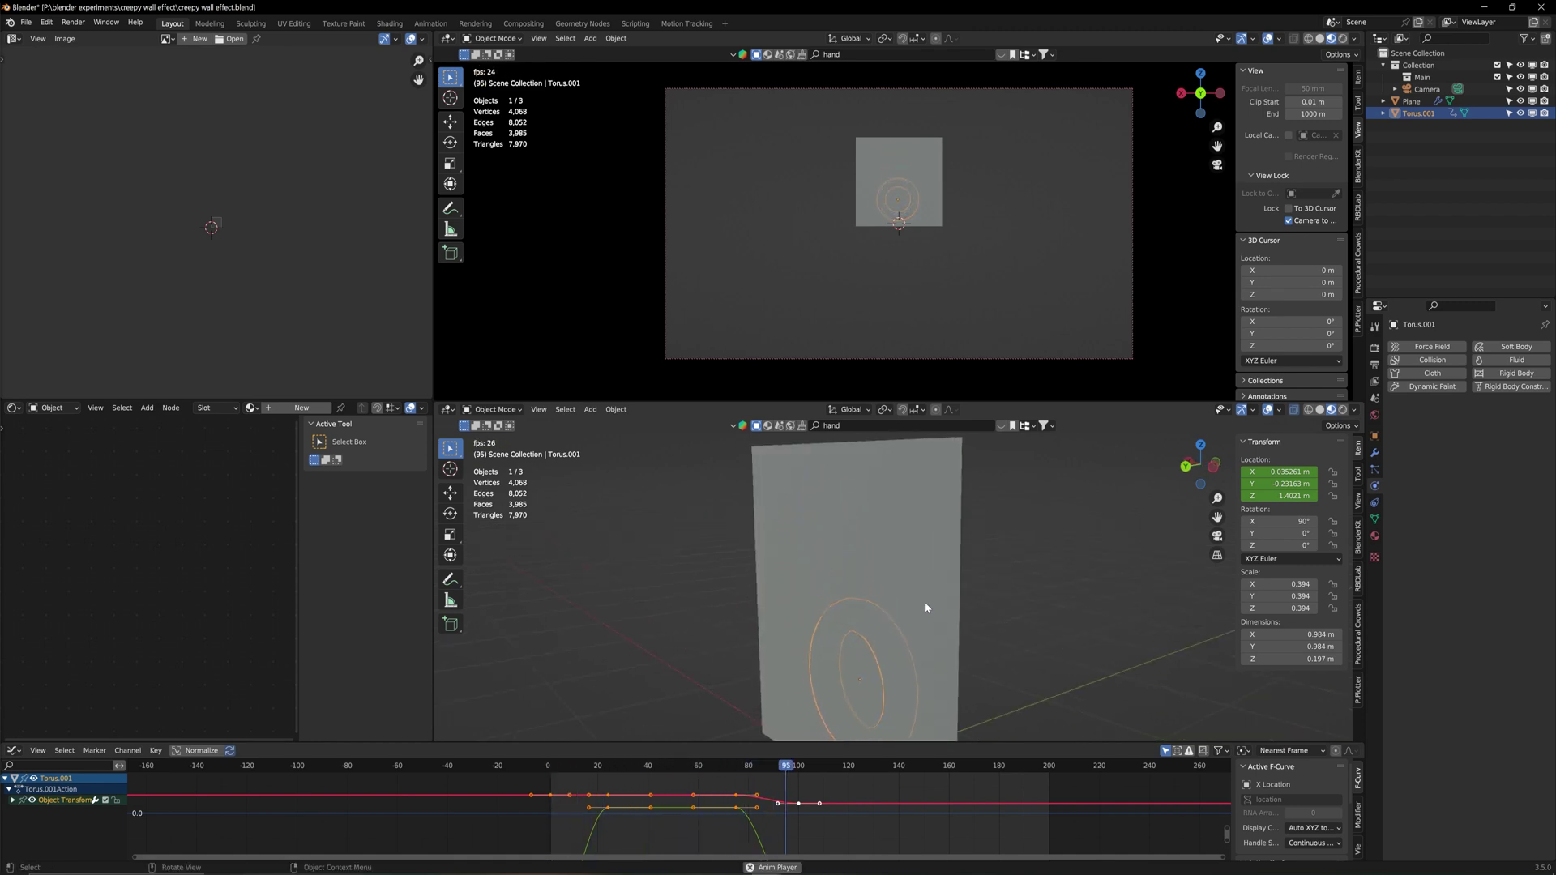
{"action": "key", "text": "space"}
{"action": "left_click_drag", "start_coordinate": [769, 765], "coordinate": [598, 732]}
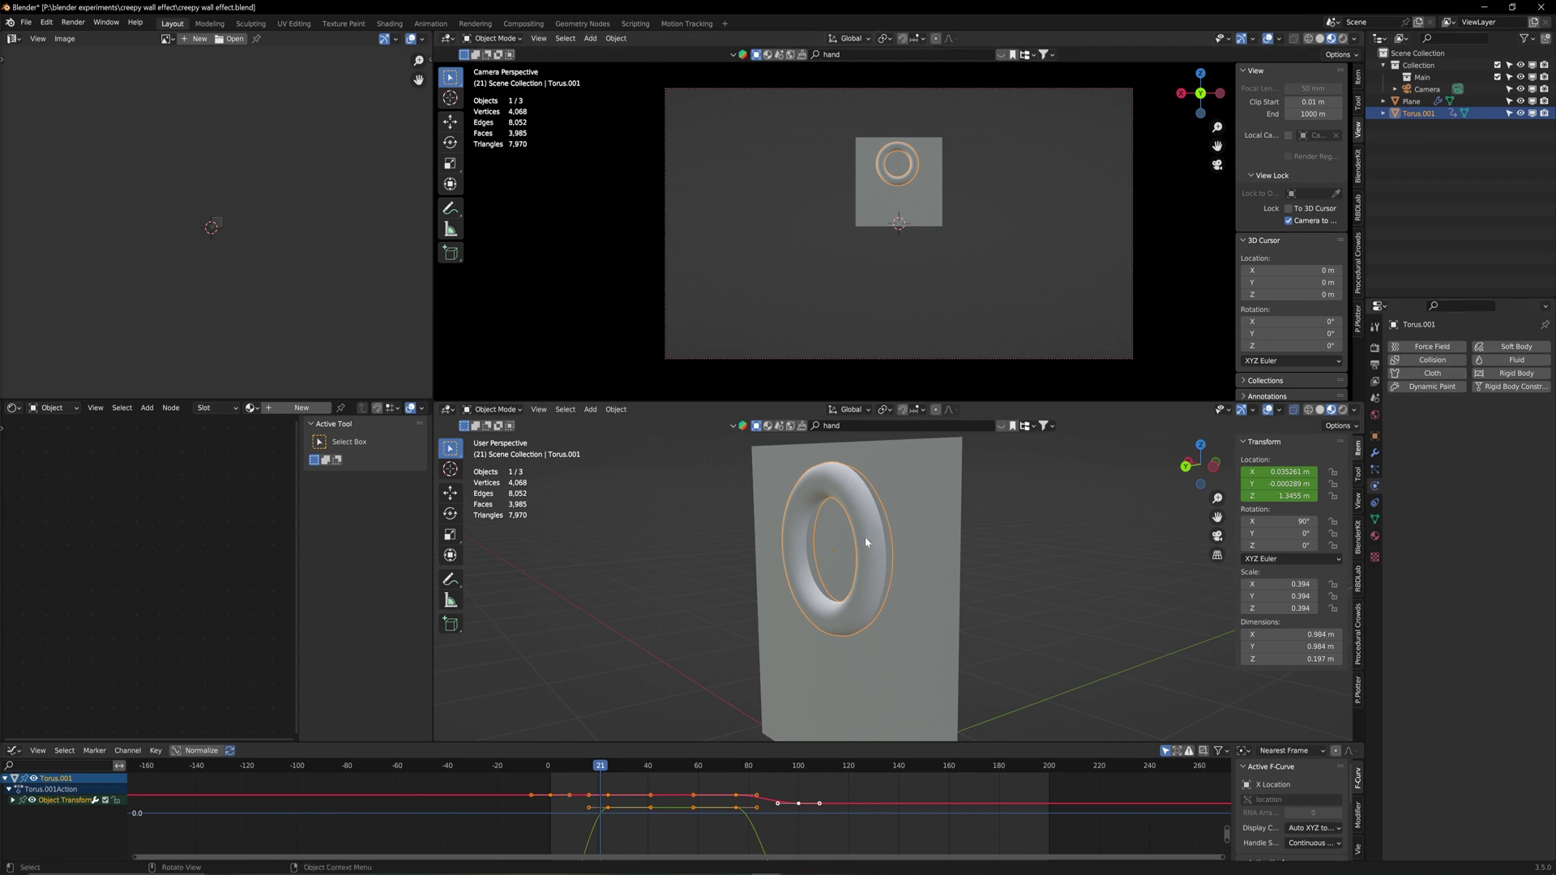
Add Dynamic Paint to the torus as a Brush and rewind the timeline to frame 0
{"action": "left_click", "coordinate": [1433, 388]}
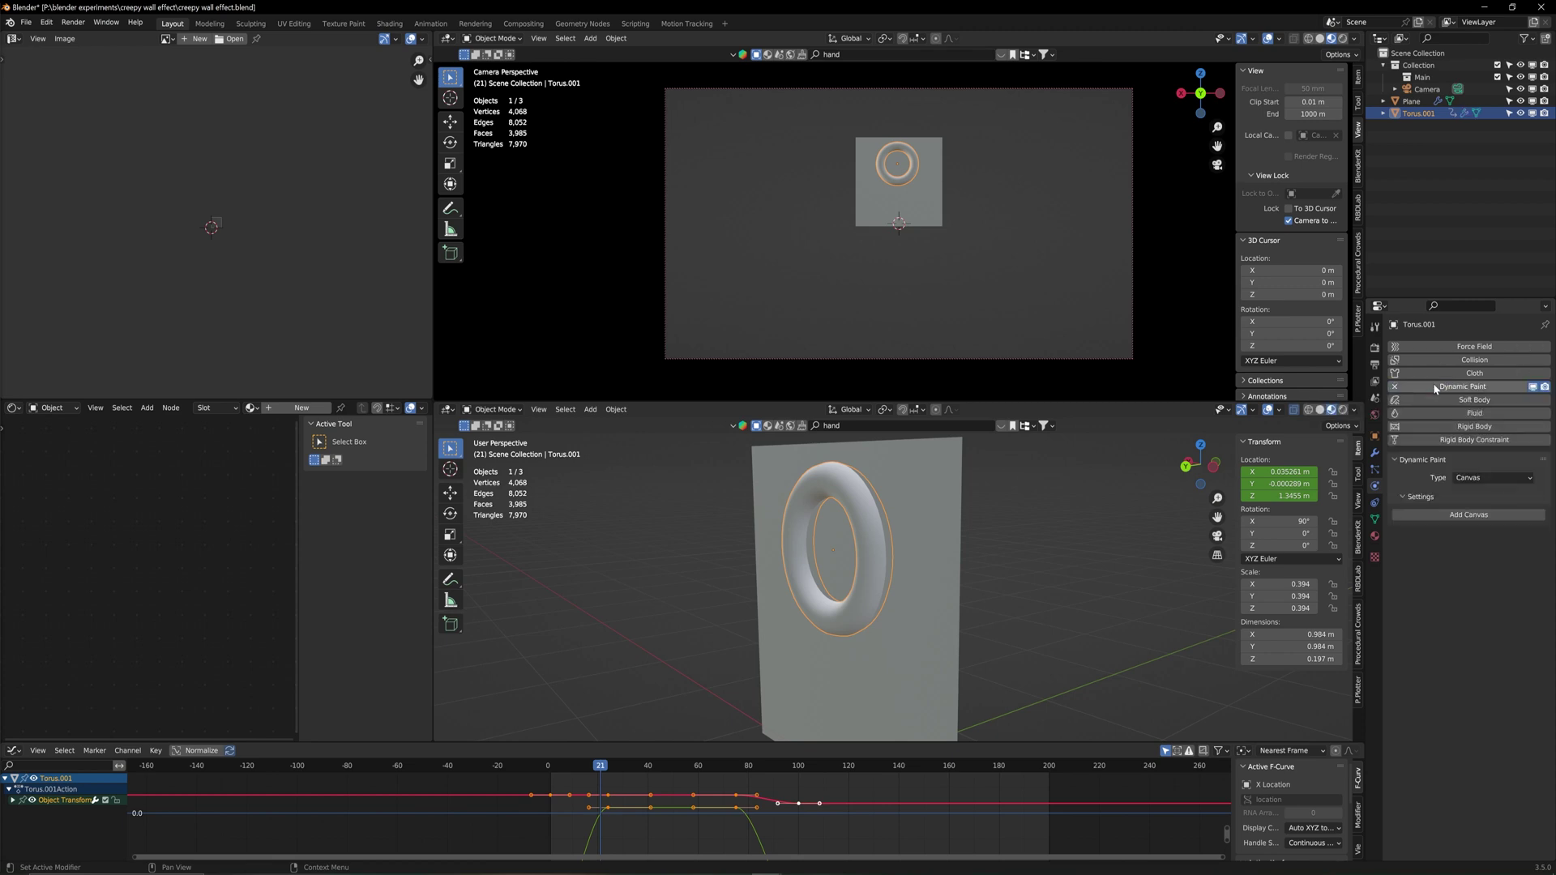
{"action": "left_click", "coordinate": [1468, 478]}
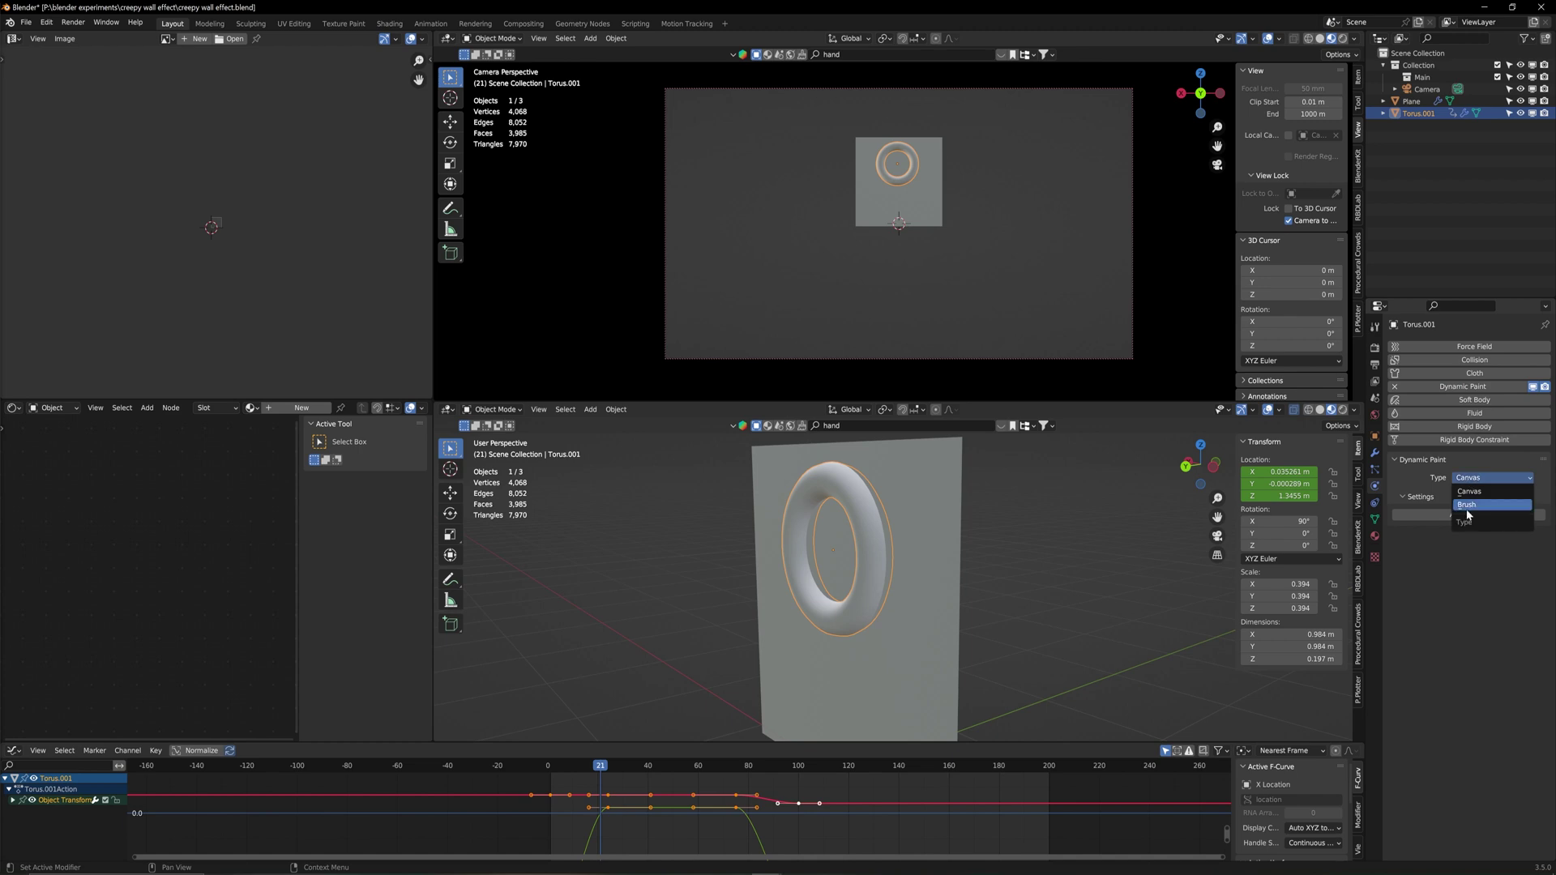
{"action": "left_click", "coordinate": [1468, 506]}
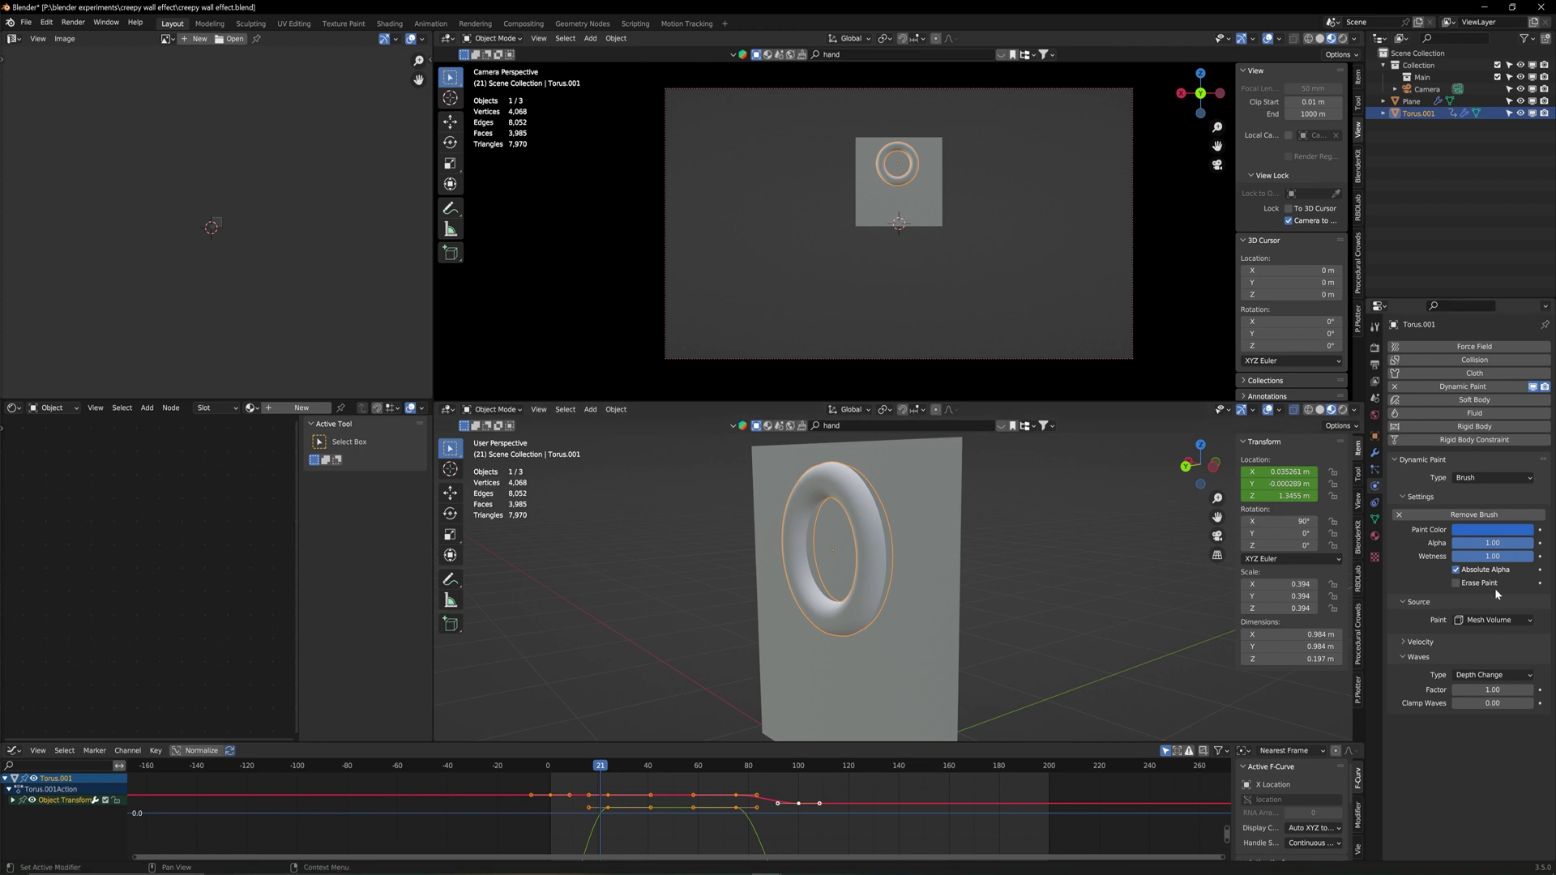
{"action": "left_click_drag", "start_coordinate": [611, 767], "coordinate": [548, 773]}
Orbit to face the wall and play the animation to check the torus ripples
{"action": "middle_click_drag", "start_coordinate": [993, 561], "coordinate": [941, 558]}
{"action": "key", "text": "space"}
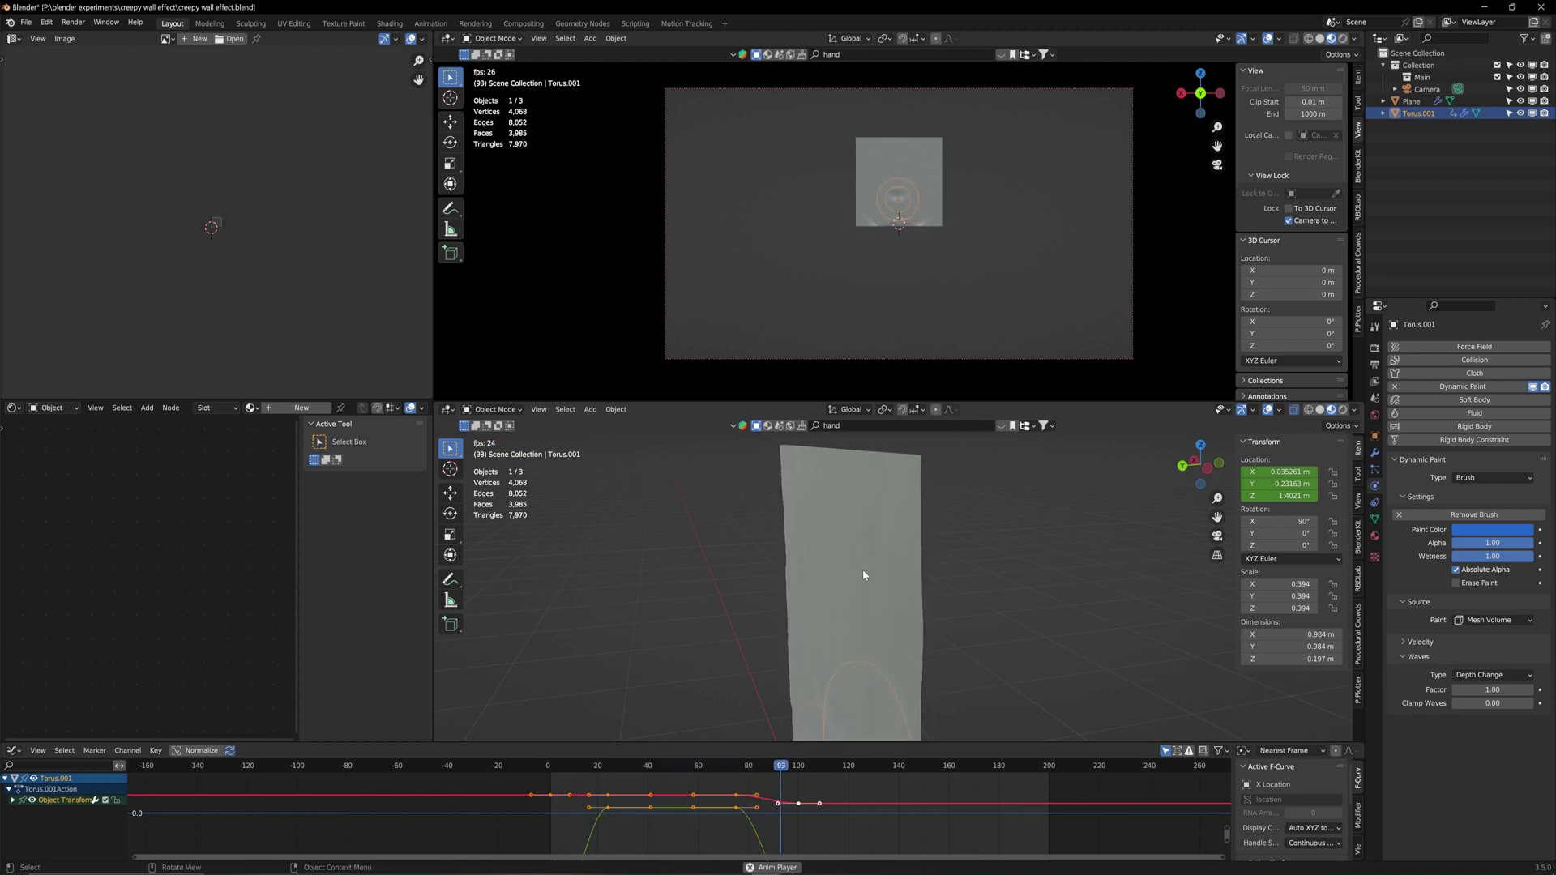
{"action": "key", "text": "Escape"}
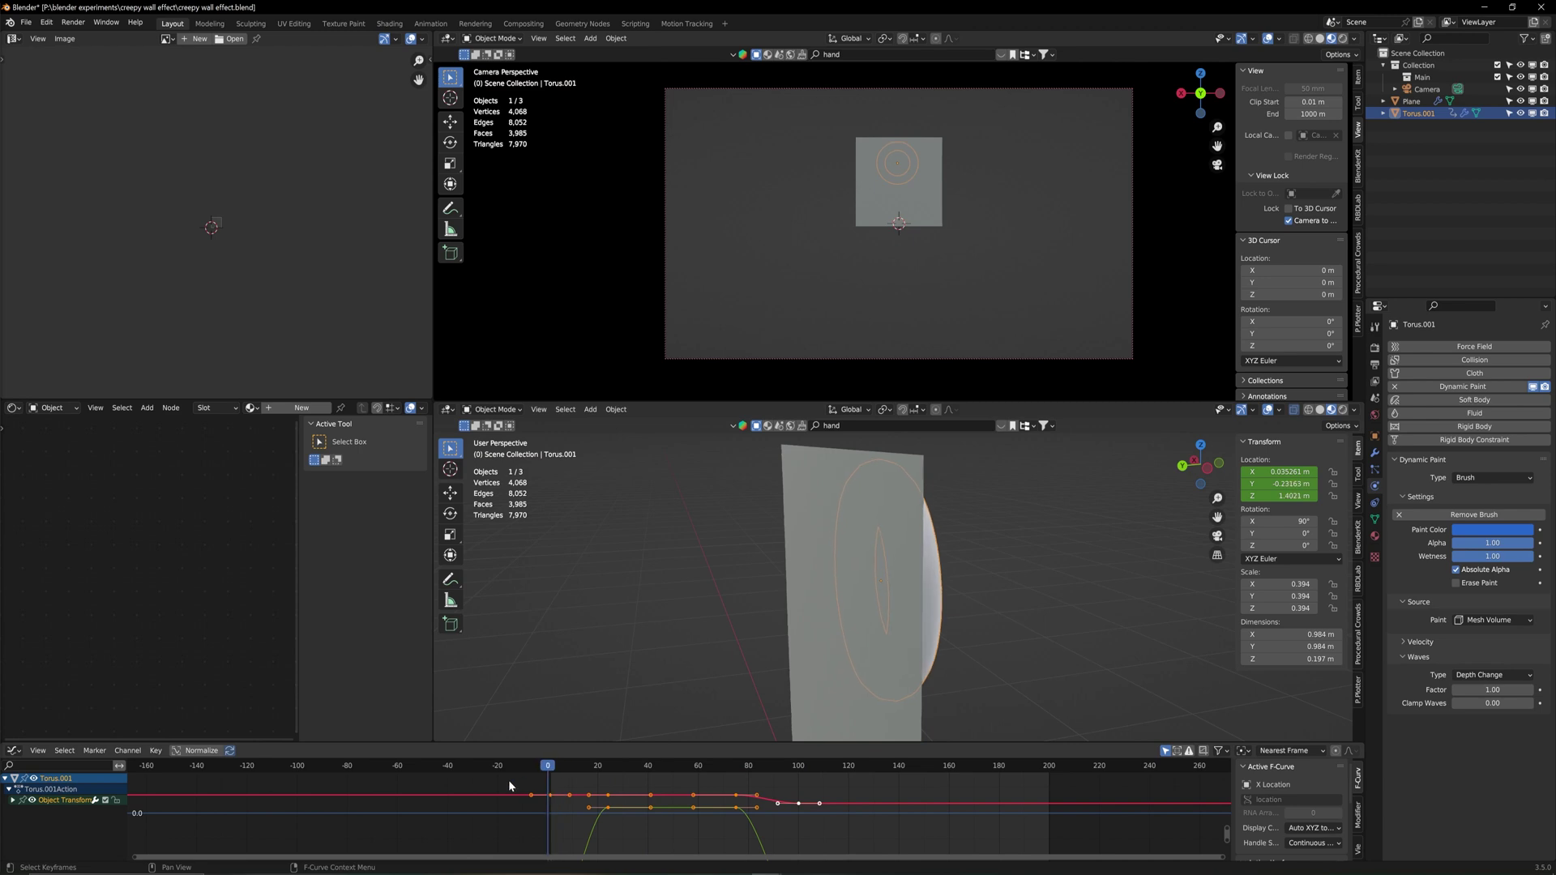
{"action": "middle_click_drag", "start_coordinate": [898, 526], "coordinate": [937, 521]}
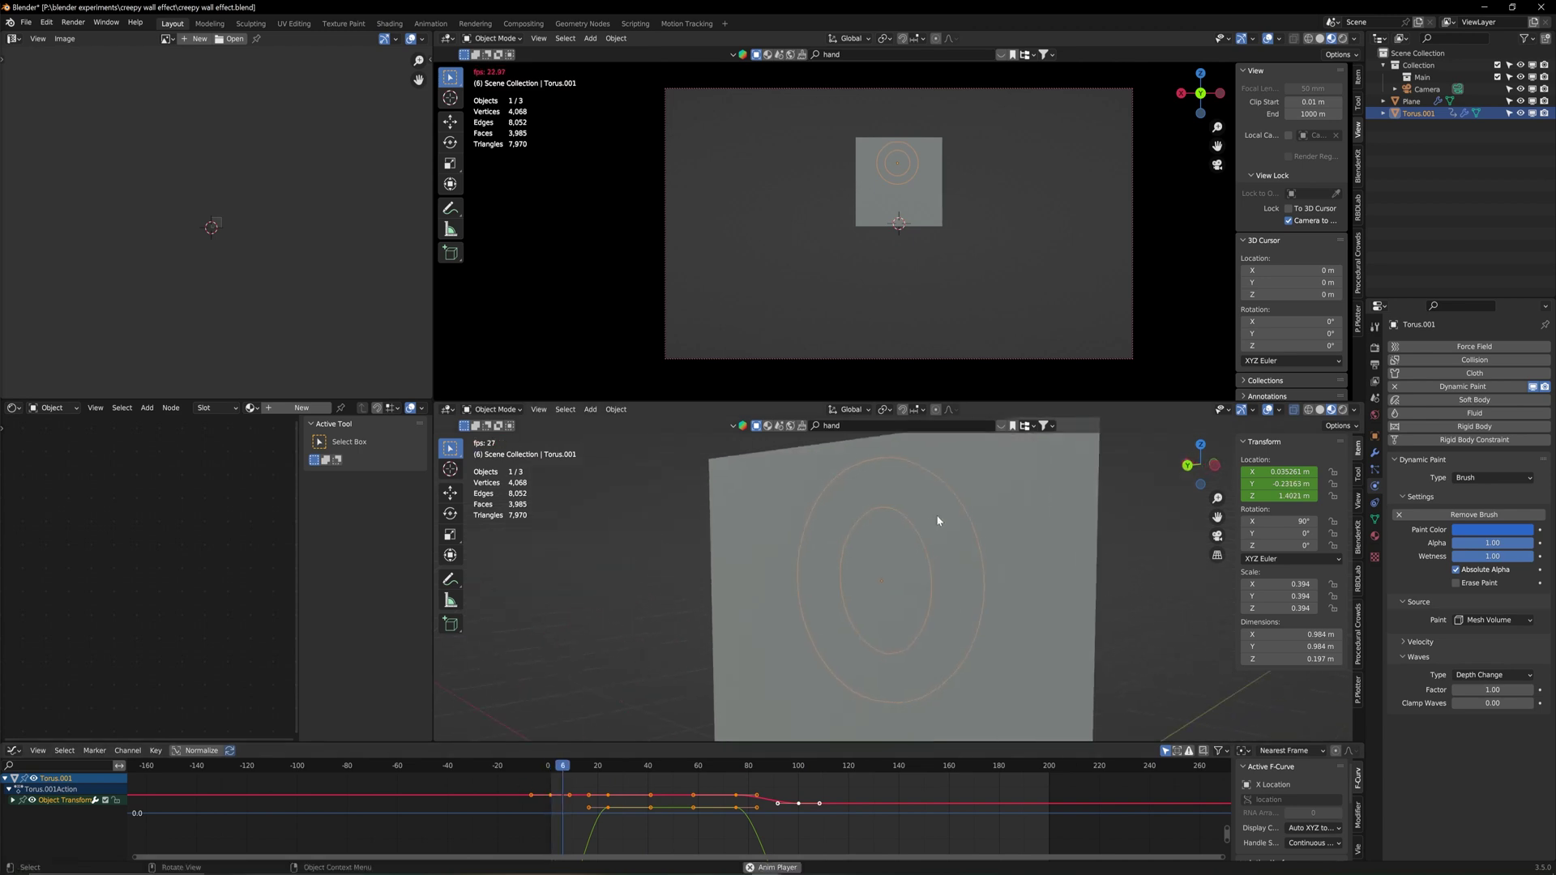
{"action": "key", "text": "space"}
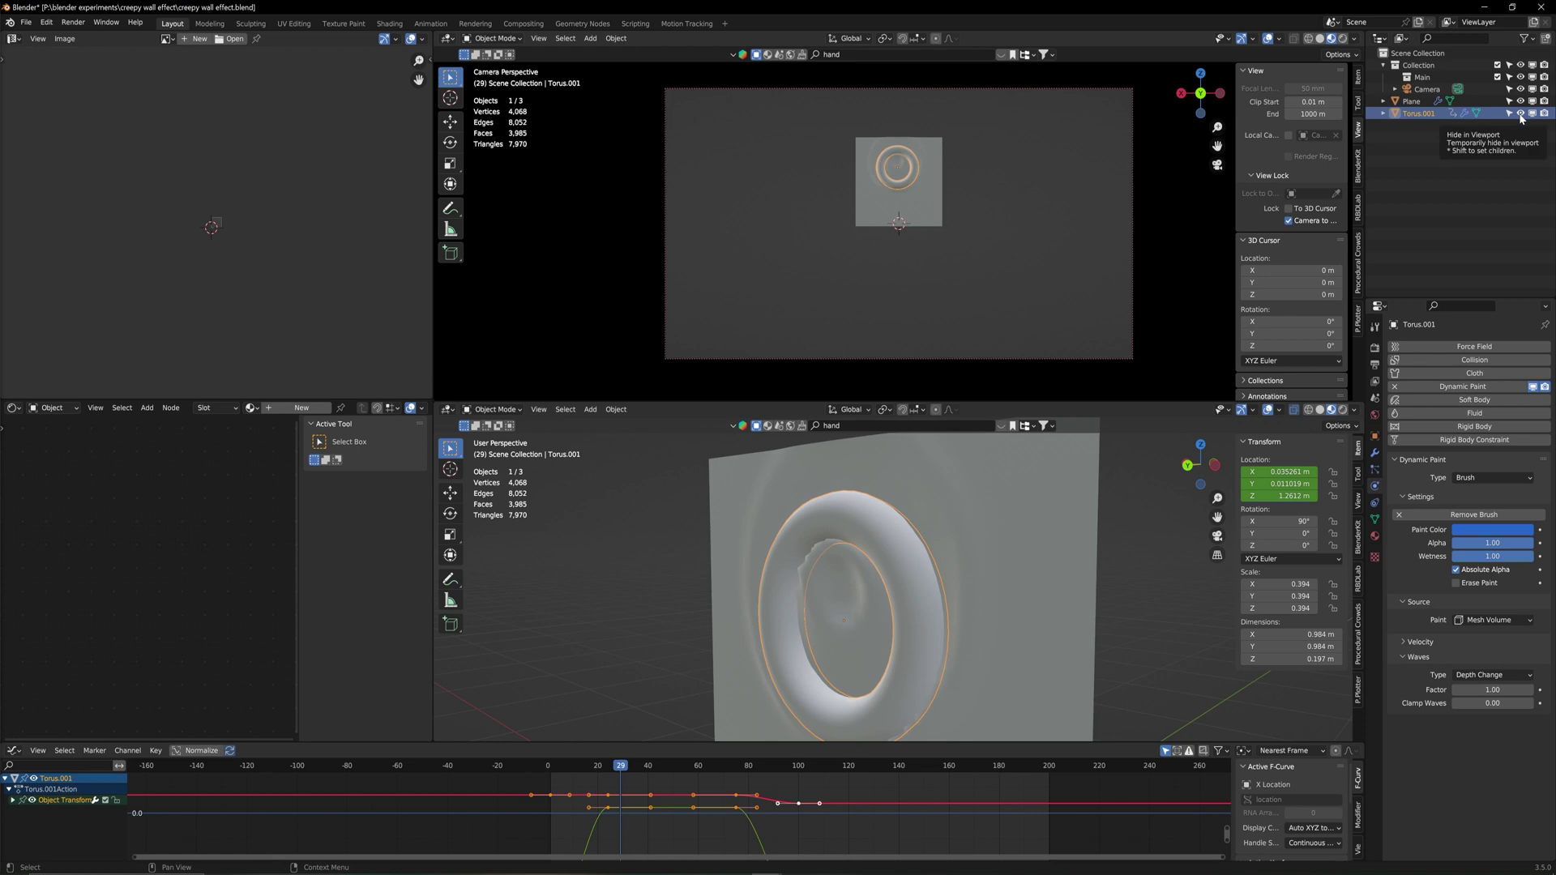
Hide the Torus.001 brush in the Outliner and replay the animation from the start
{"action": "left_click", "coordinate": [1521, 114]}
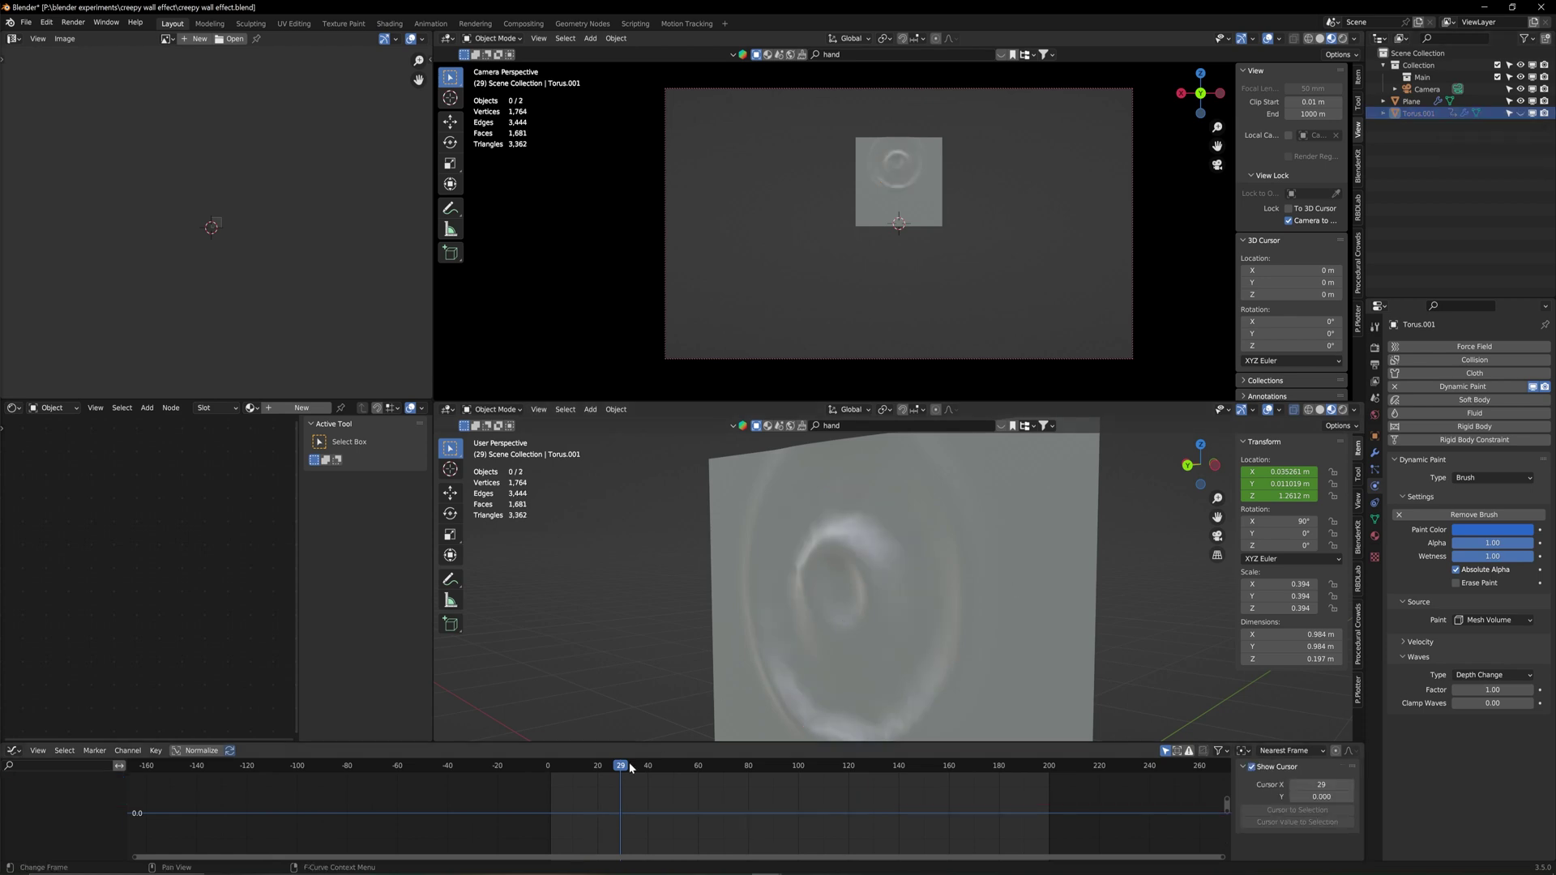
{"action": "left_click", "coordinate": [536, 769]}
{"action": "key", "text": "space"}
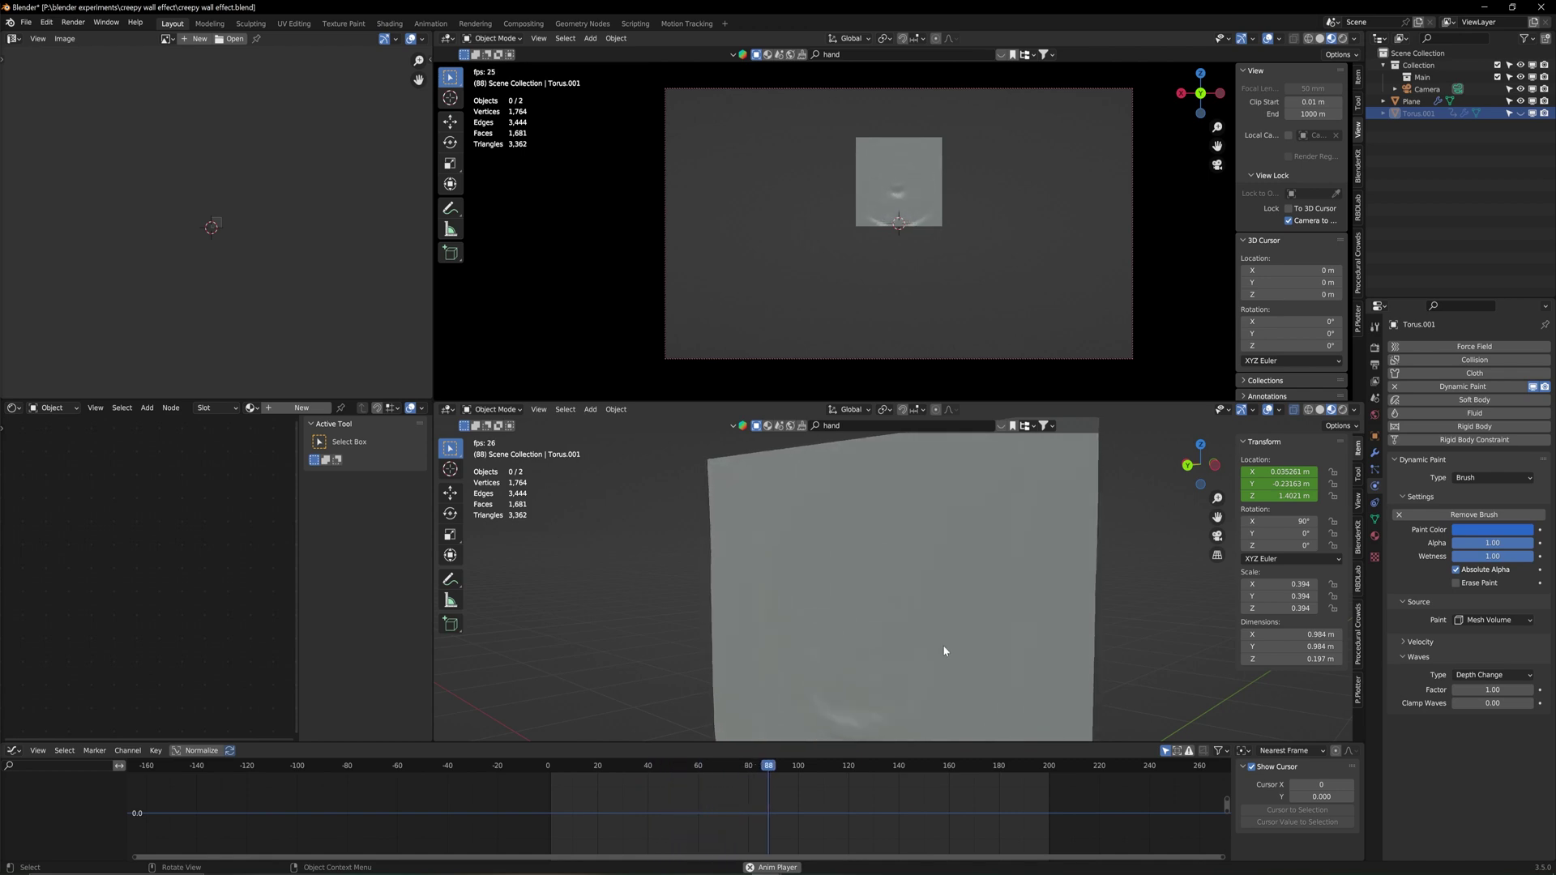
{"action": "key", "text": "space"}
{"action": "middle_click_drag", "start_coordinate": [892, 649], "coordinate": [849, 587]}
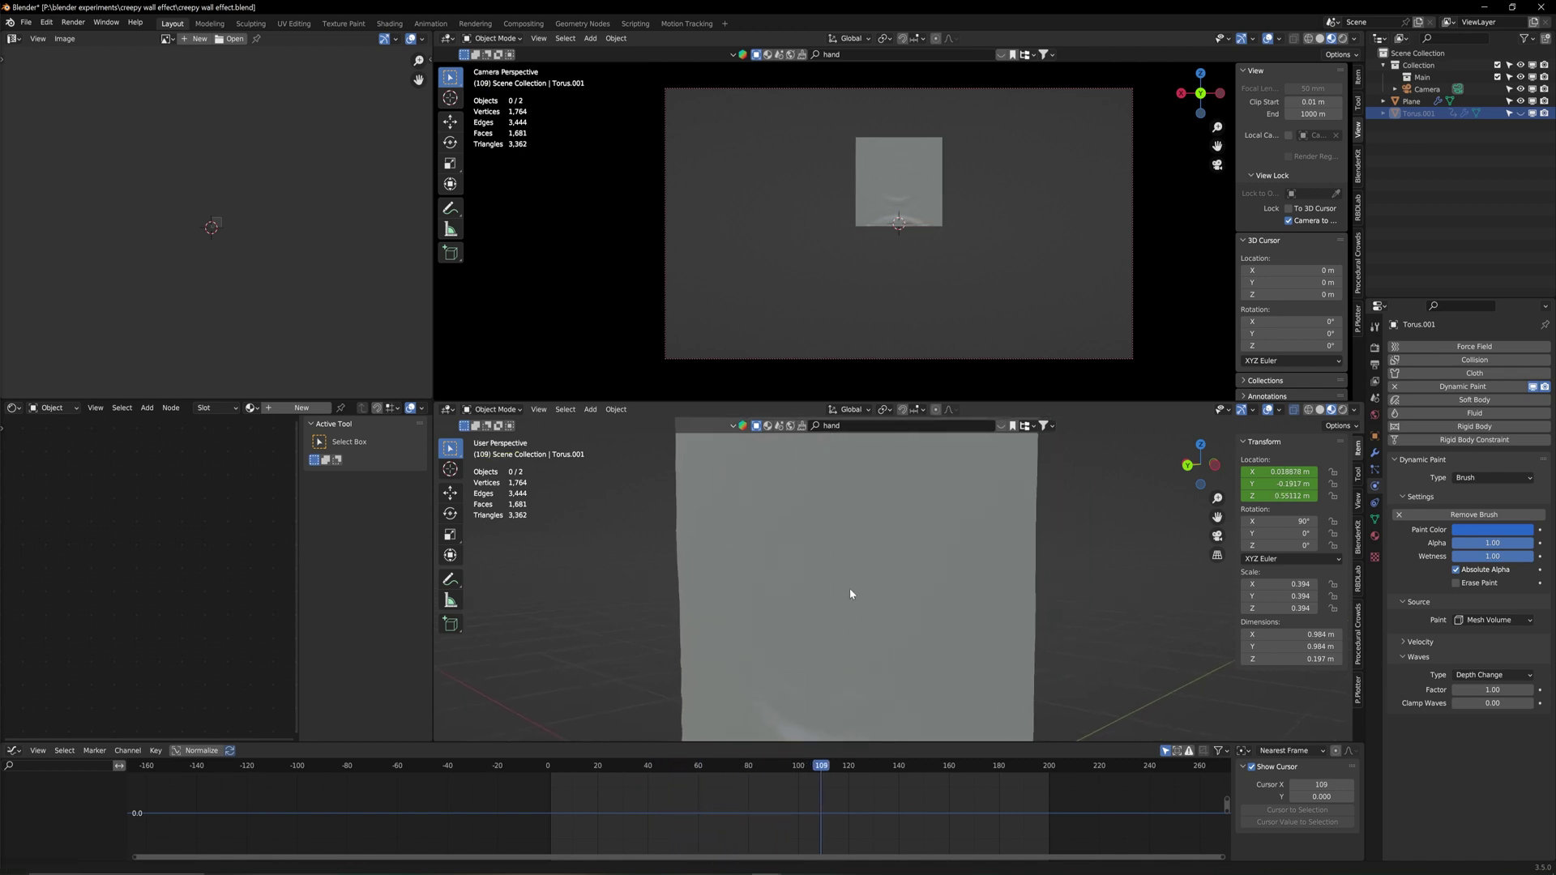
{"action": "left_click", "coordinate": [551, 767]}
Watch the current ripple, then set the wall canvas wave Damping to 0.50
{"action": "key", "text": "space"}
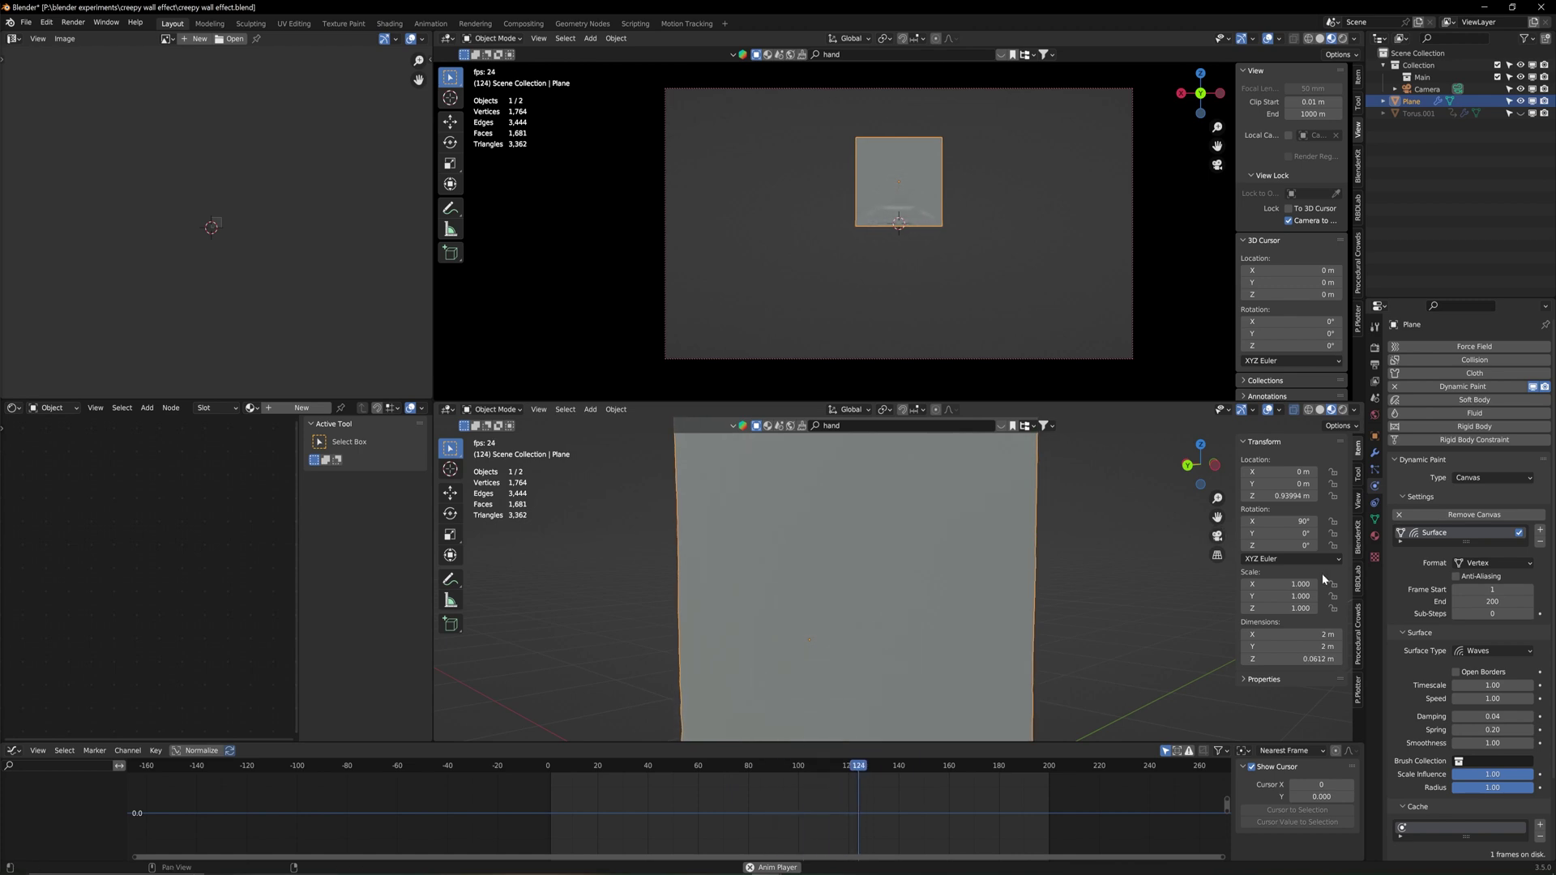
{"action": "key", "text": "space"}
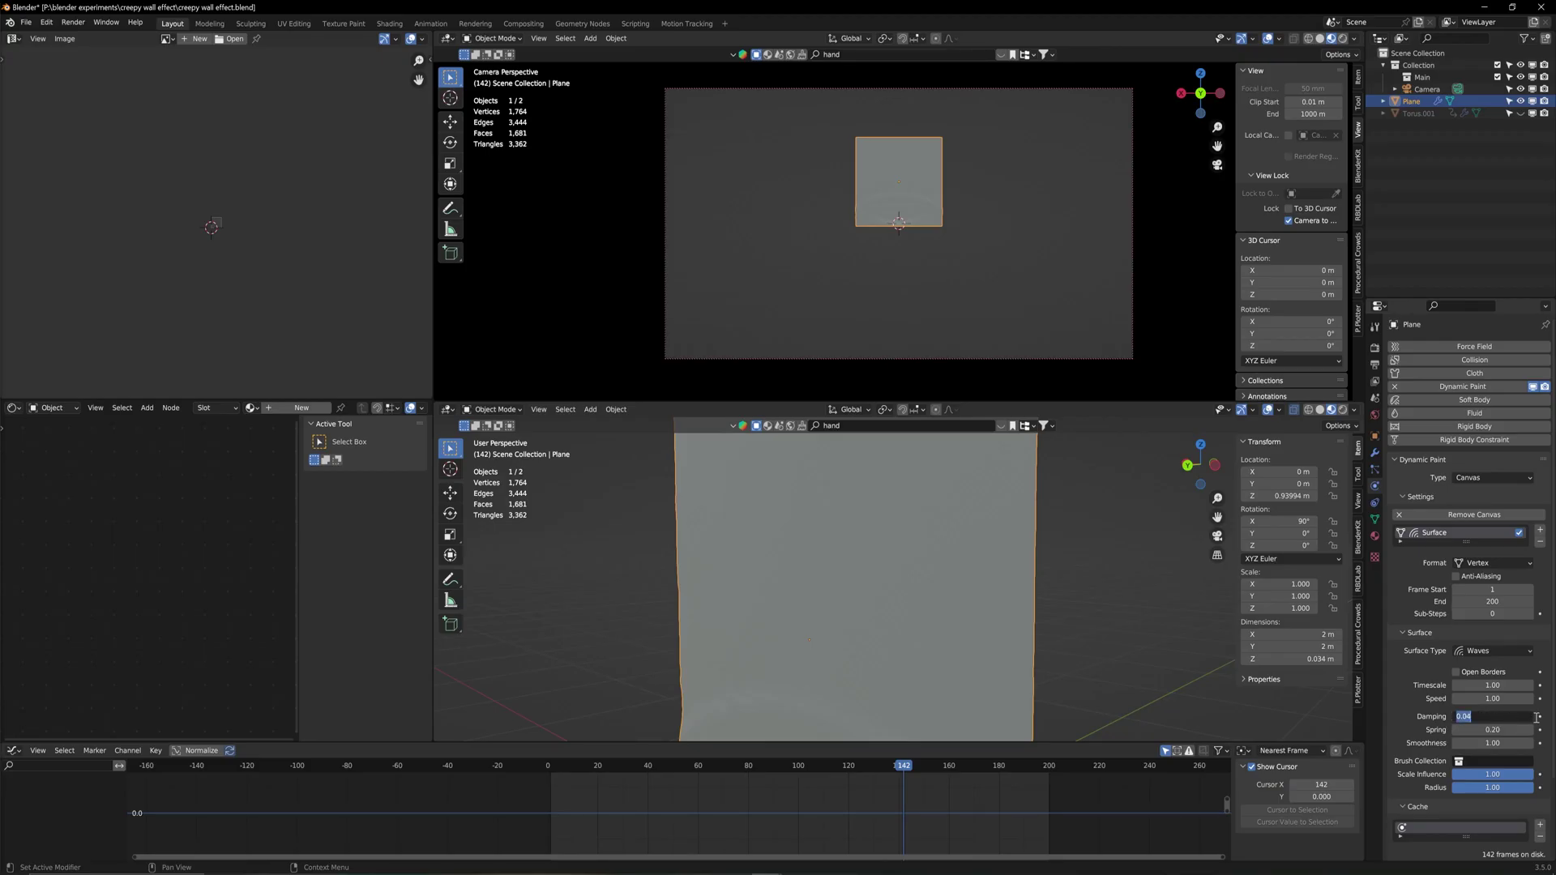
{"action": "key", "text": "Return"}
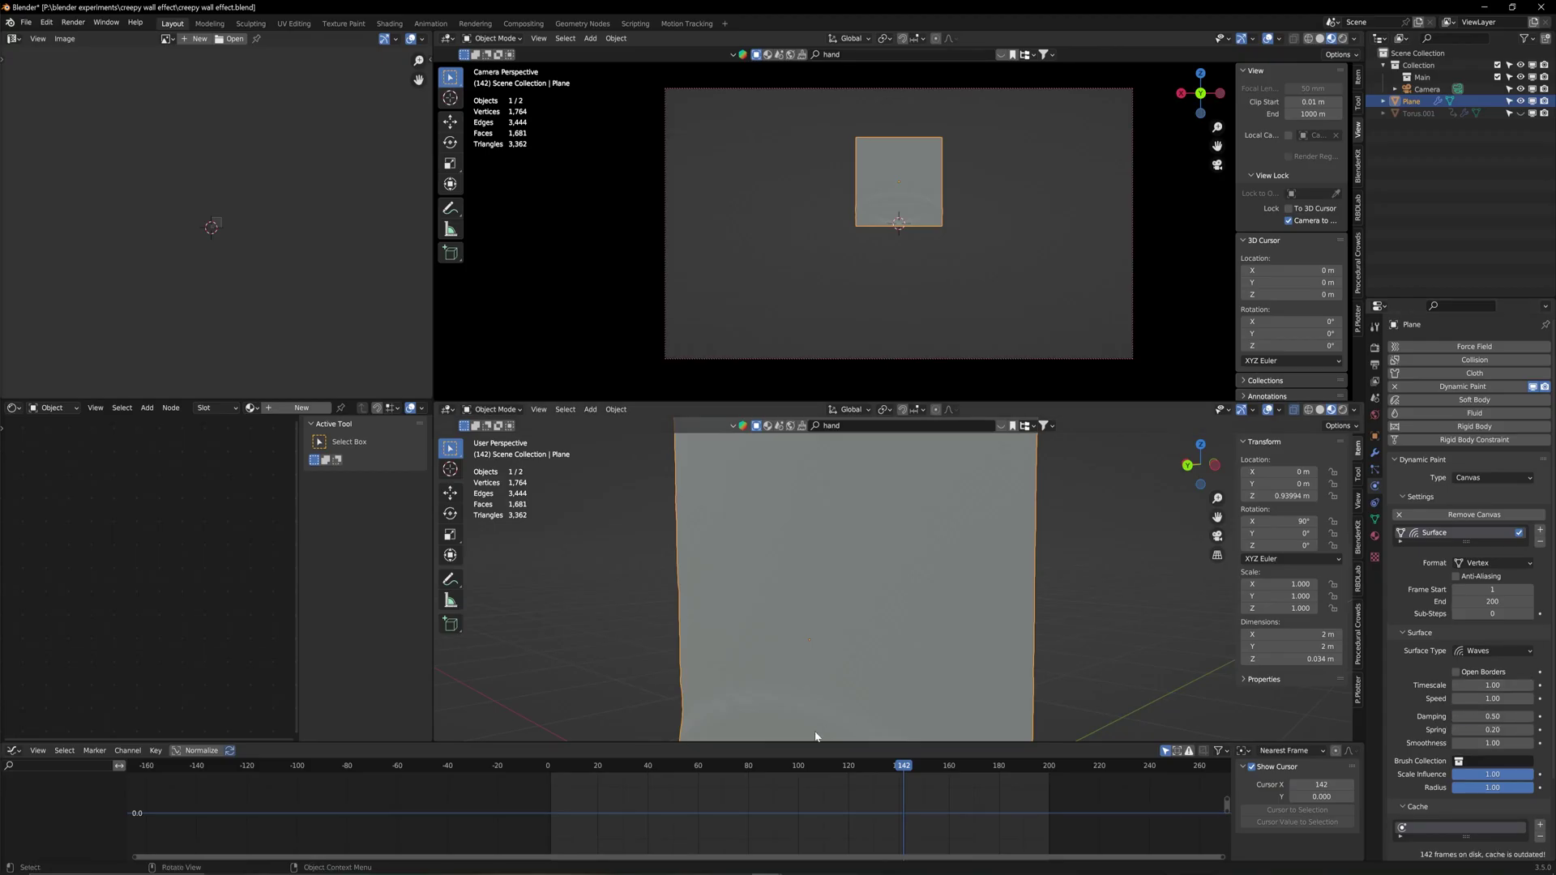
Replay the animation from frame 0 to see the ripples with Damping 0.50
{"action": "key", "text": "shift+Left"}
{"action": "key", "text": "space"}
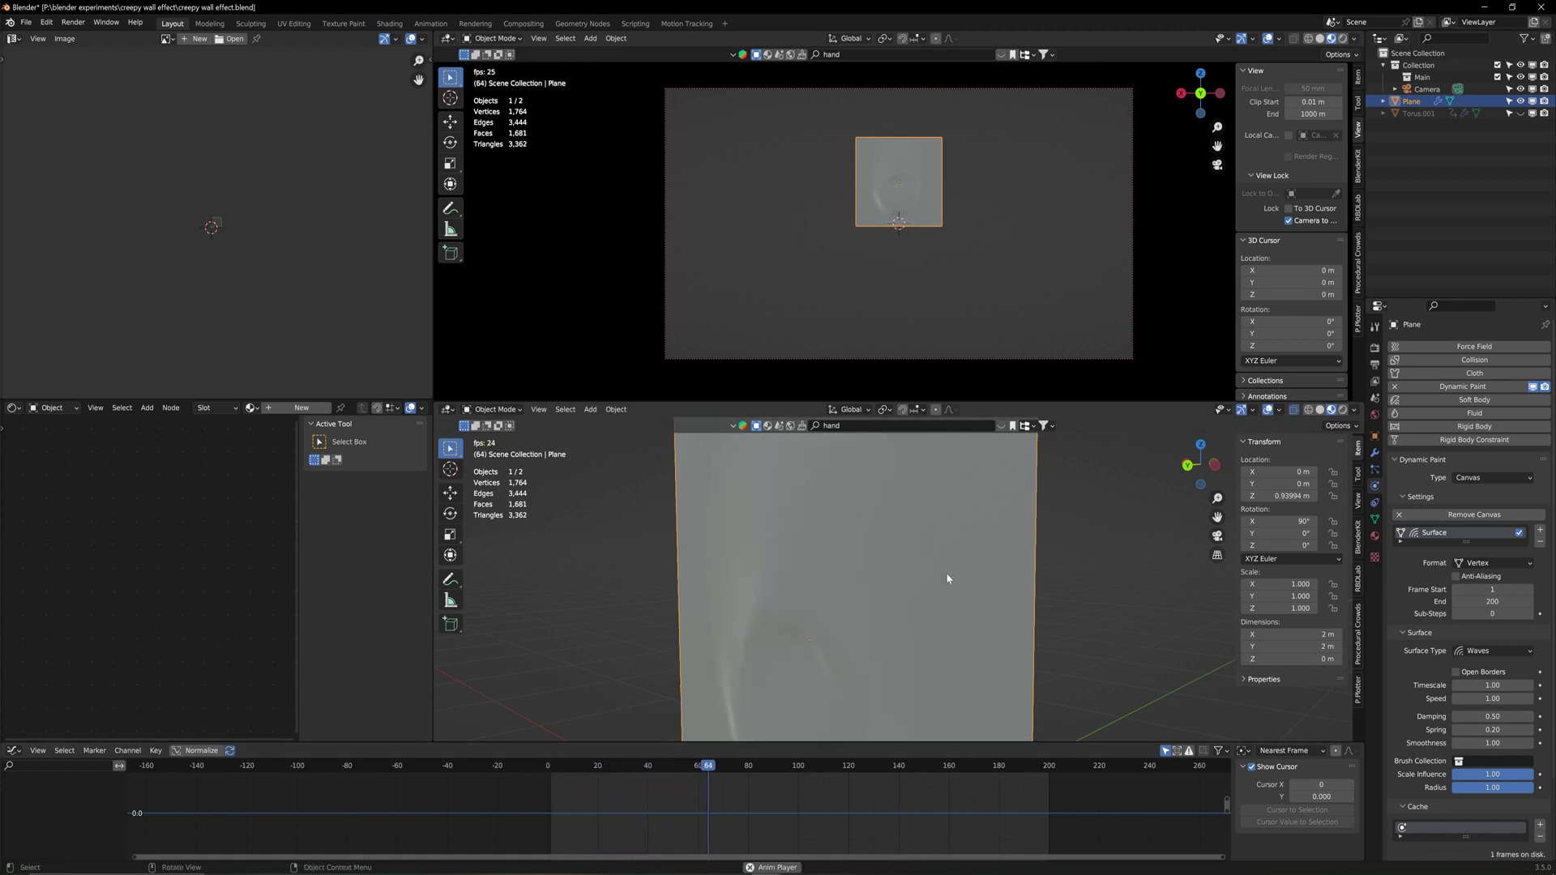
{"action": "key", "text": "space"}
{"action": "left_click", "coordinate": [570, 766]}
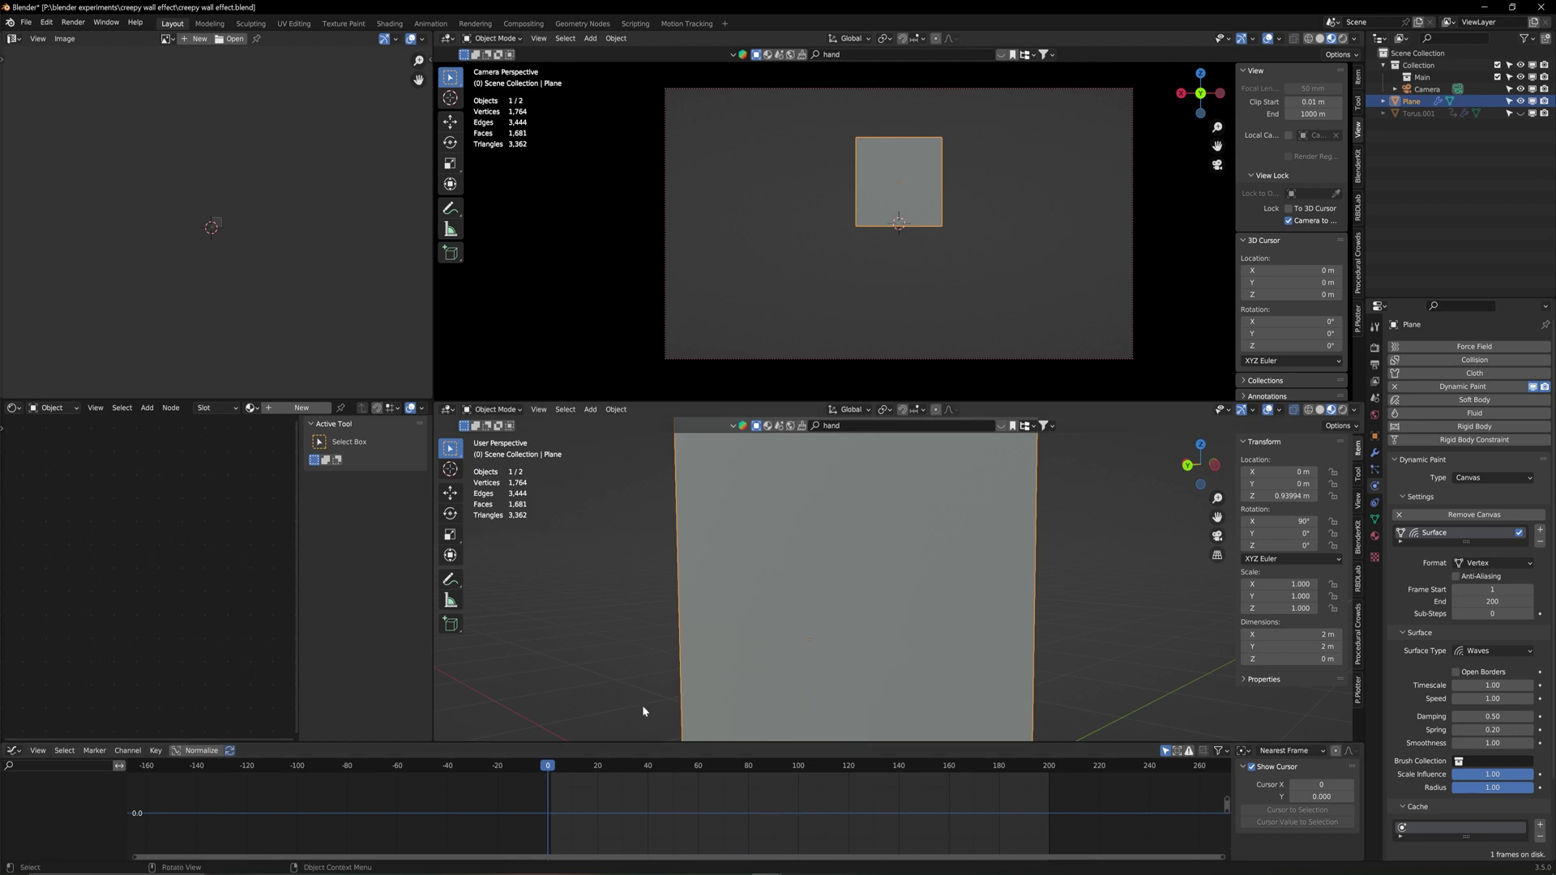
{"action": "key", "text": "space"}
{"action": "middle_click_drag", "start_coordinate": [915, 603], "coordinate": [878, 605]}
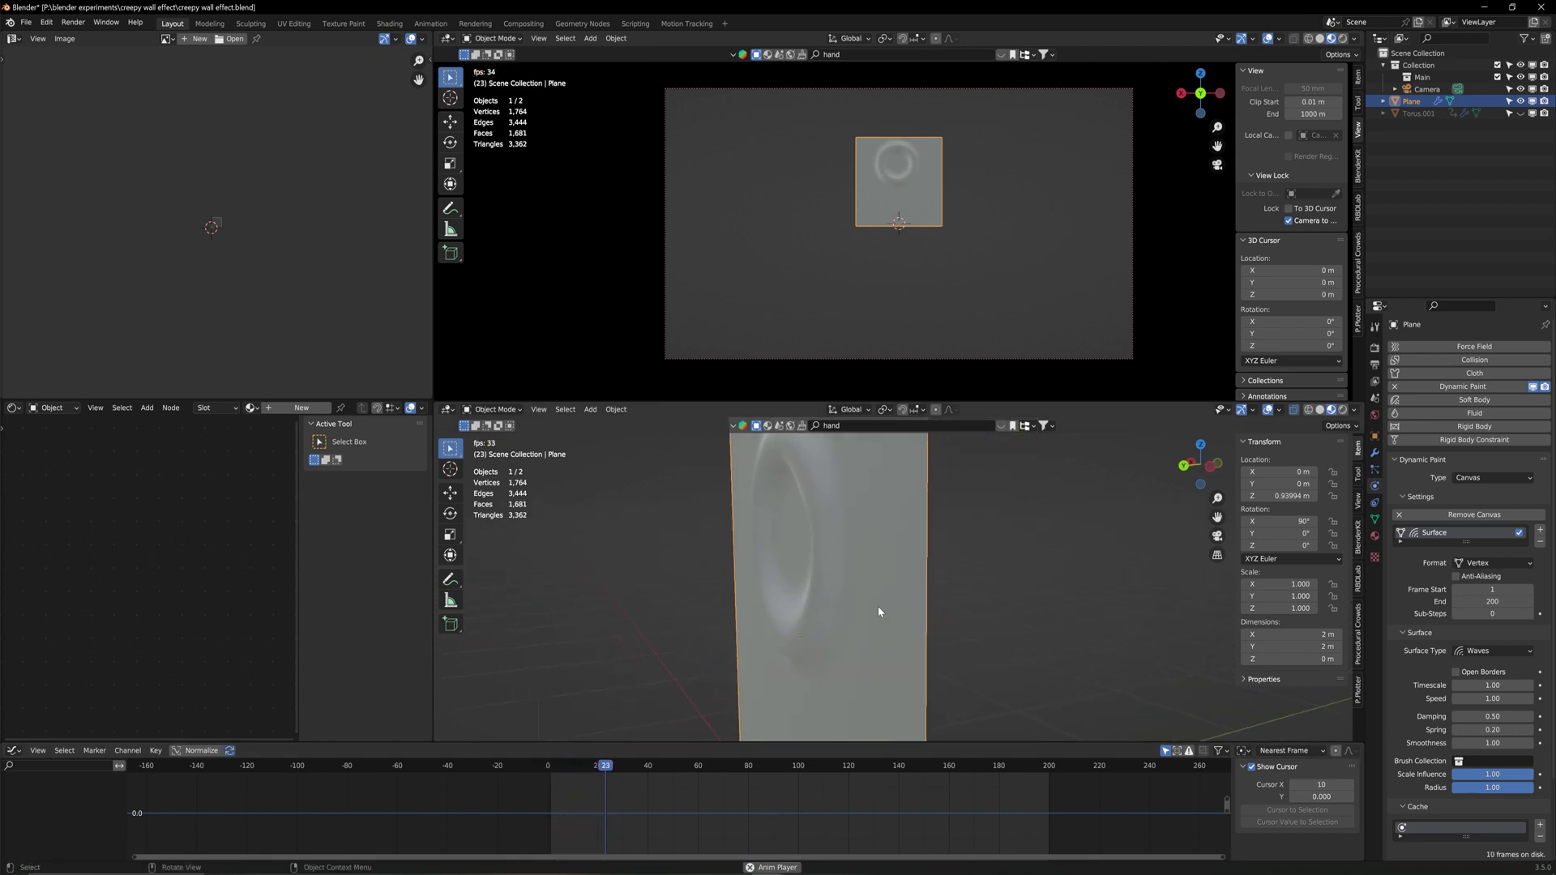
{"action": "key", "text": "space"}
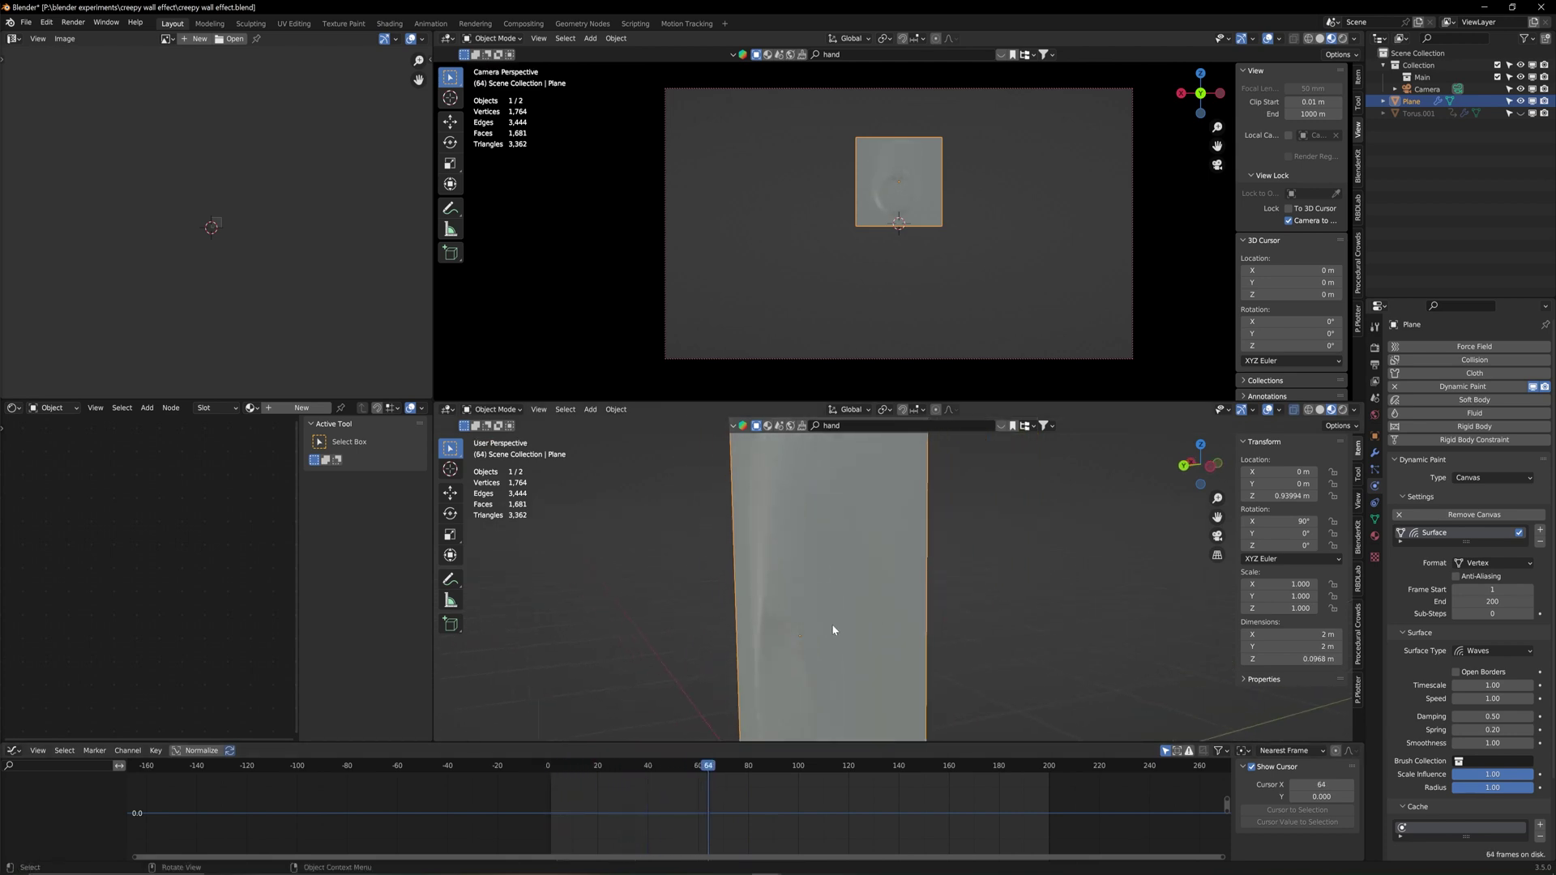
{"action": "left_click", "coordinate": [1527, 729]}
Set the wave Spring to 0.50 and replay, orbiting to see the relief in profile
{"action": "type", "text": "0.5"}
{"action": "key", "text": "Return"}
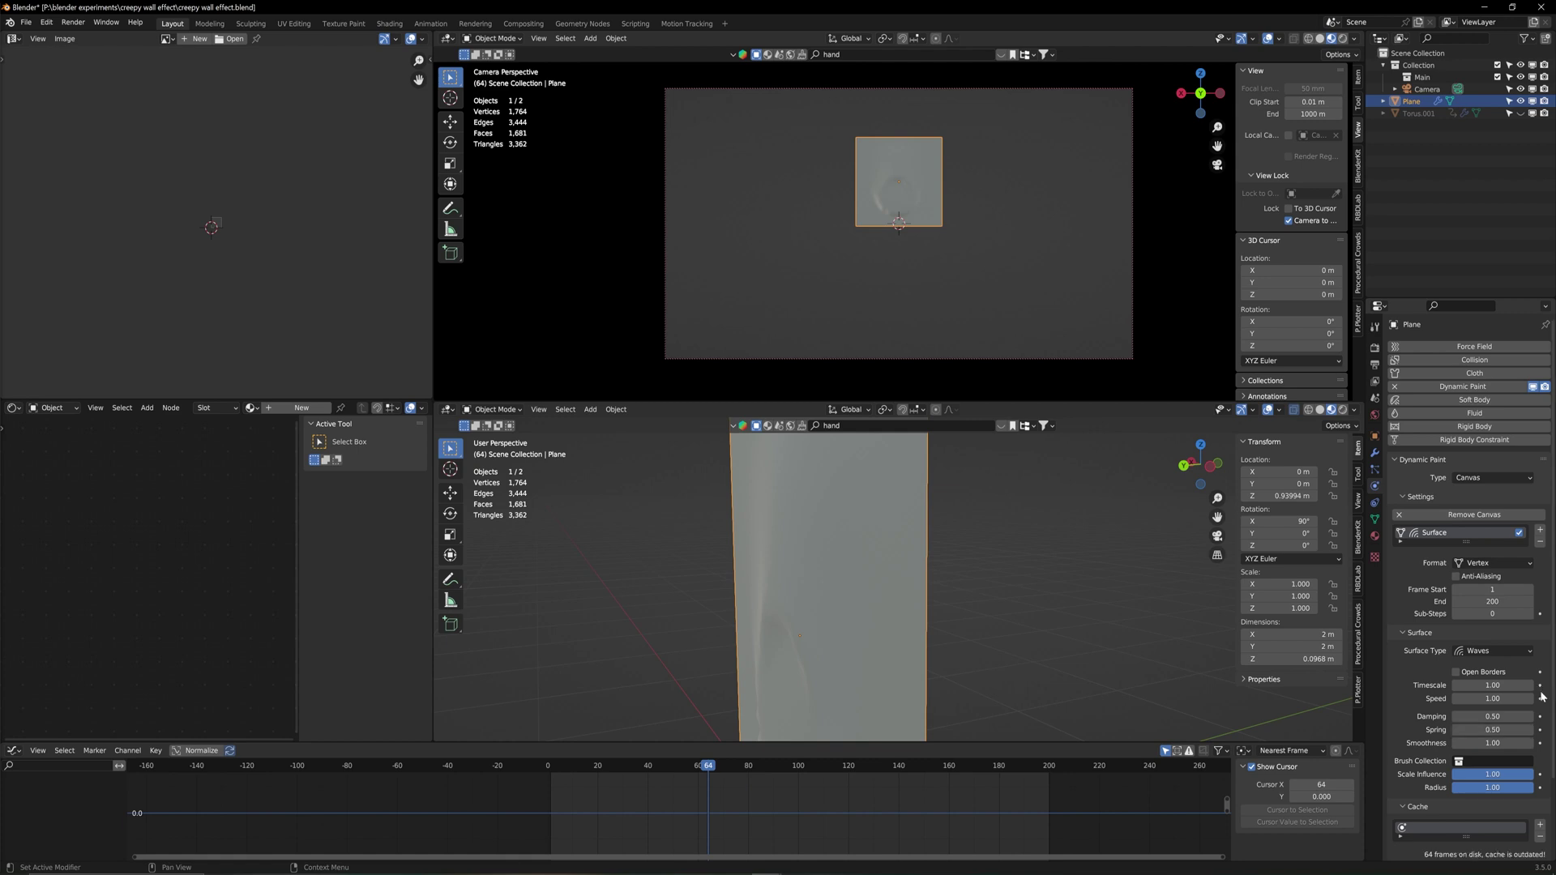
{"action": "key", "text": "space"}
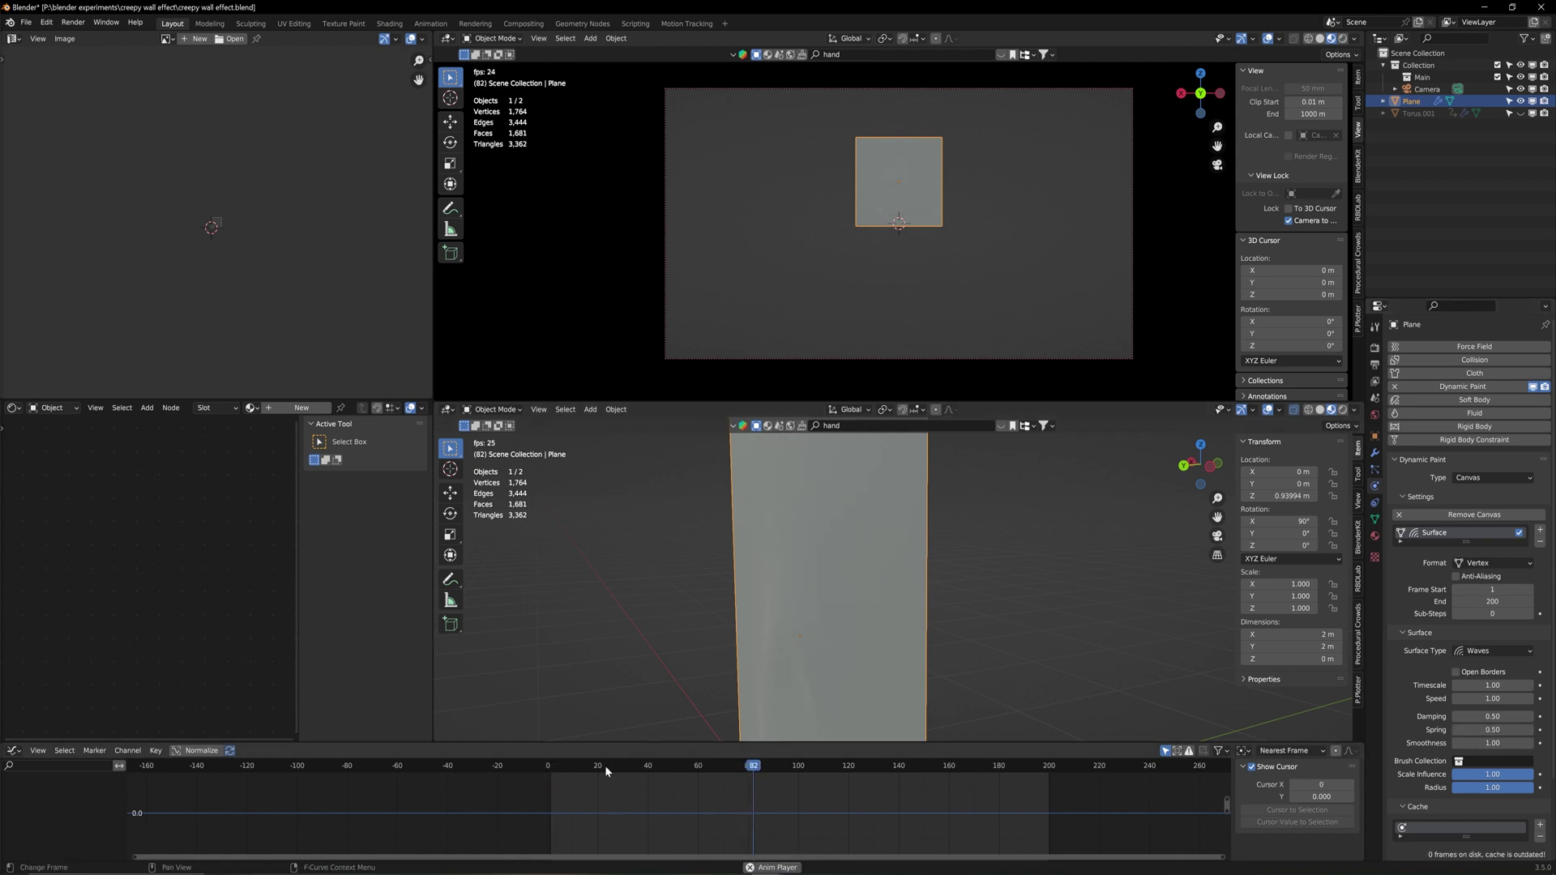
{"action": "key", "text": "space"}
{"action": "left_click", "coordinate": [546, 768]}
{"action": "key", "text": "space"}
{"action": "scroll", "coordinate": [771, 663], "scroll_direction": "up", "scroll_amount": 6}
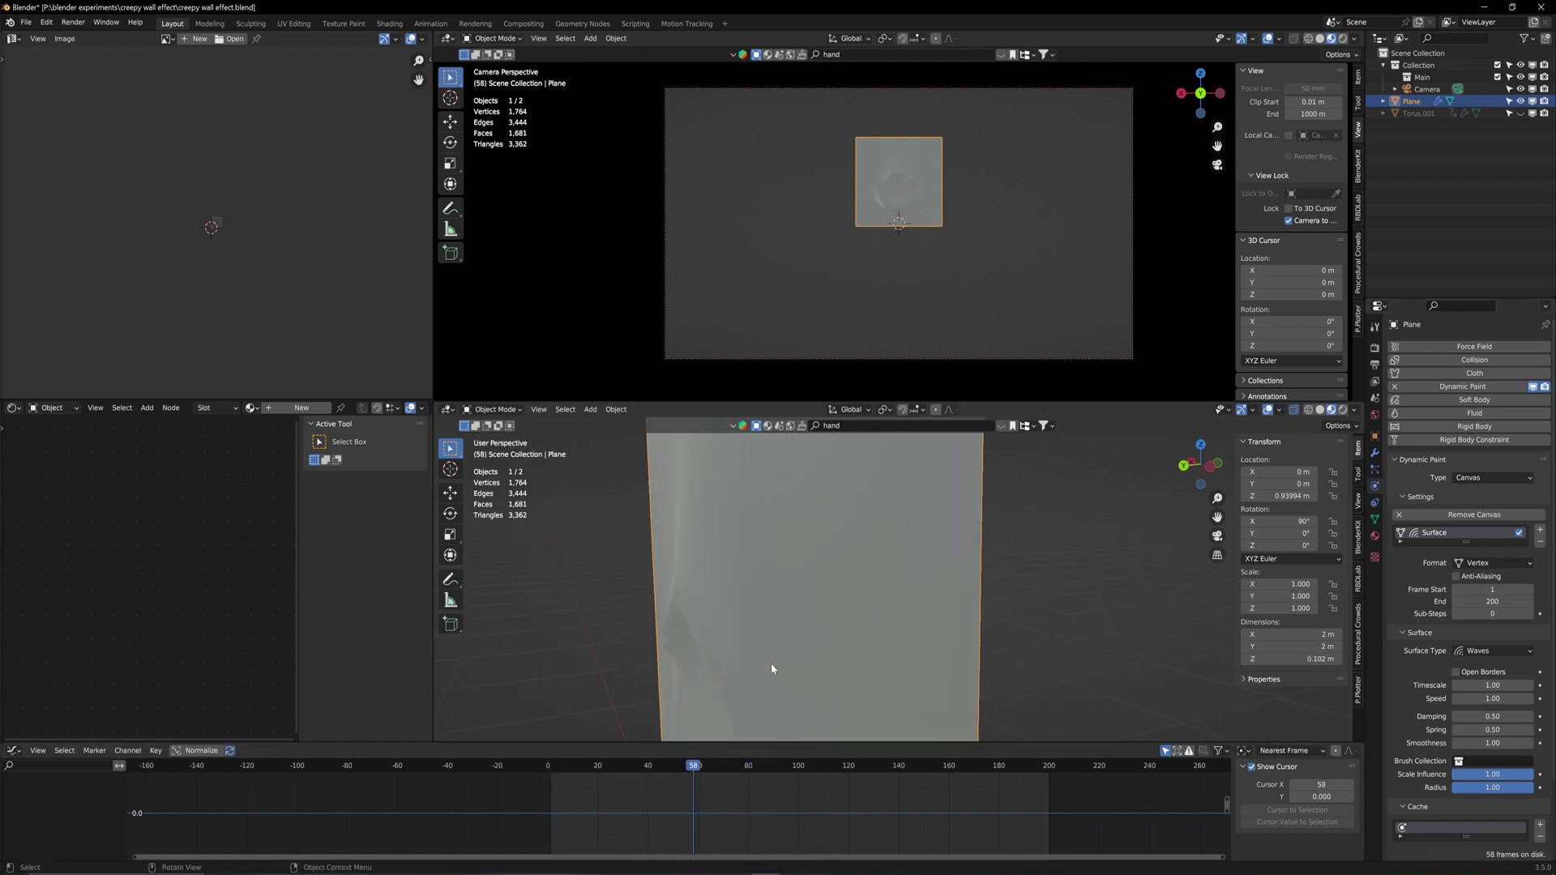
{"action": "key", "text": "space"}
{"action": "middle_click_drag", "start_coordinate": [846, 585], "coordinate": [754, 490]}
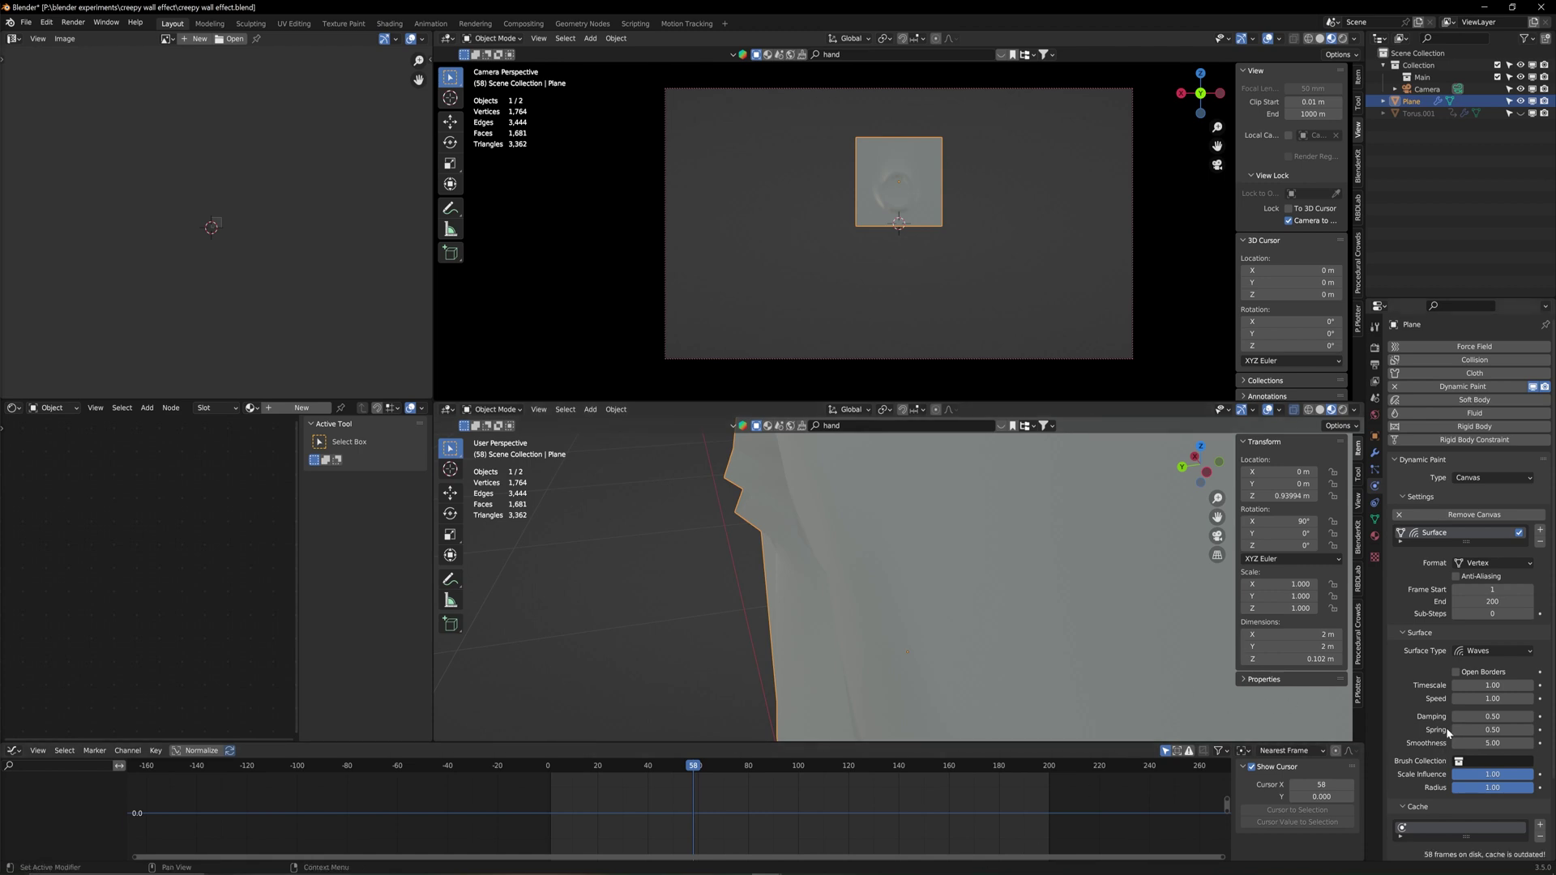
Replay the ripples from frame 0 and scrub back to around frame 15
{"action": "key", "text": "shift+Left"}
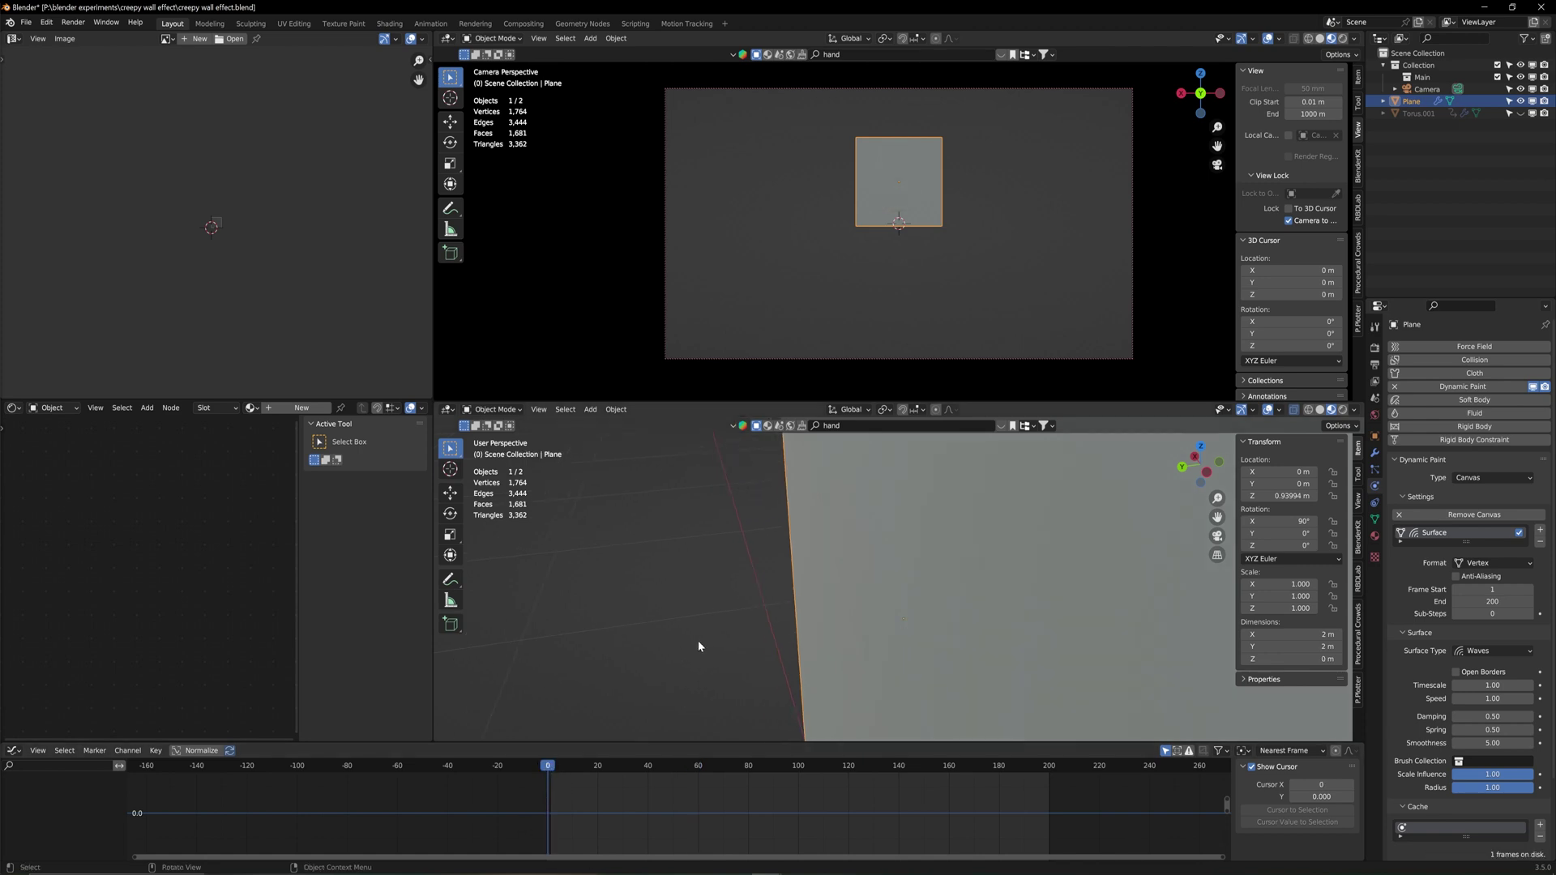
{"action": "key", "text": "space"}
{"action": "scroll", "coordinate": [830, 618], "scroll_direction": "up", "scroll_amount": 3}
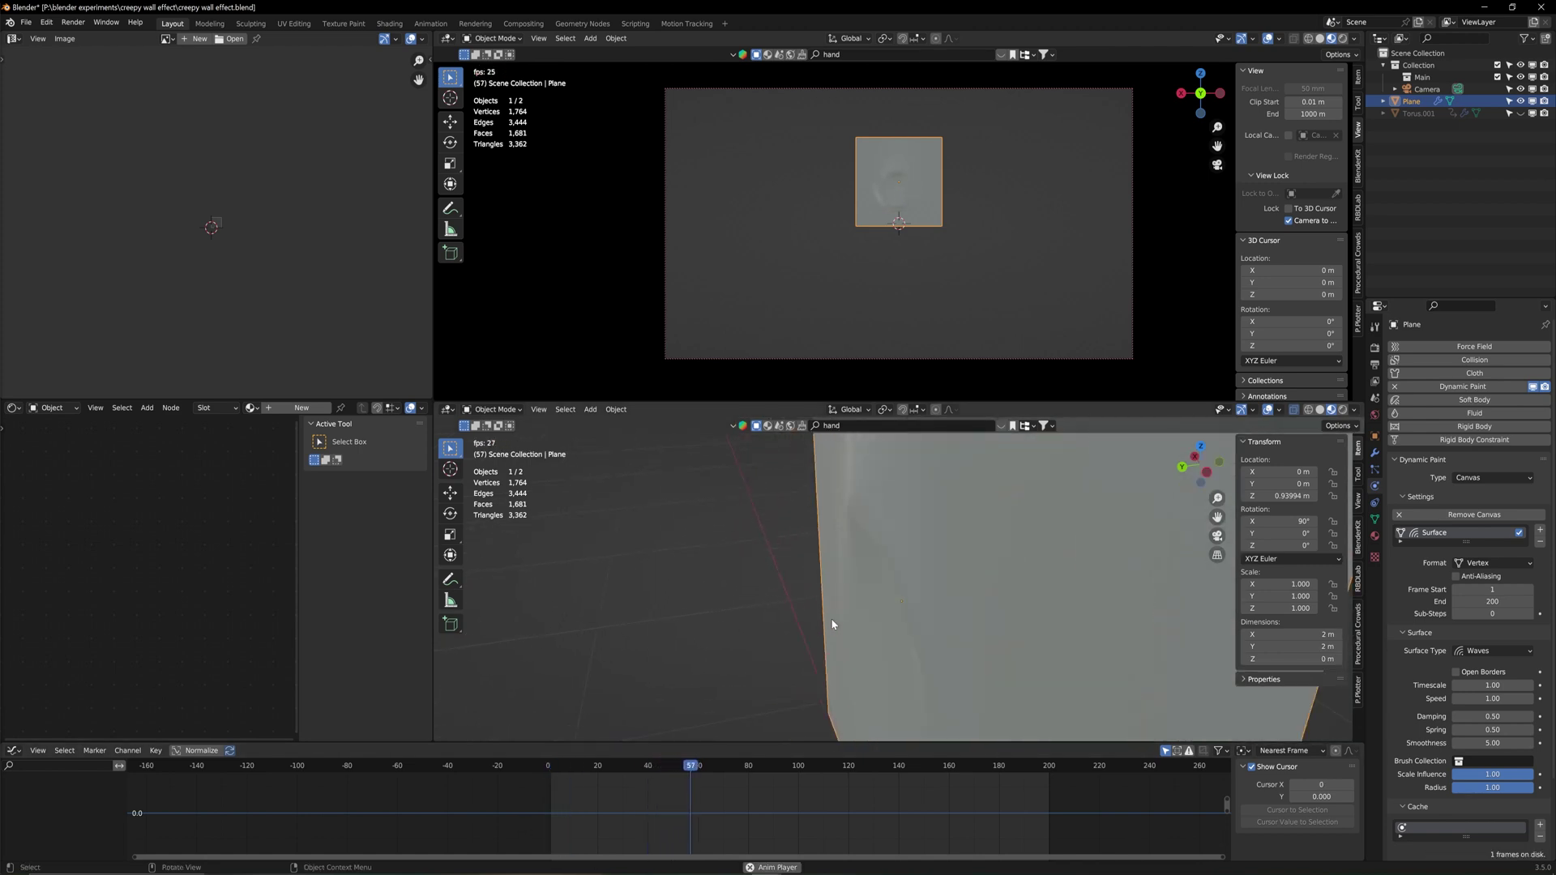
{"action": "key", "text": "space"}
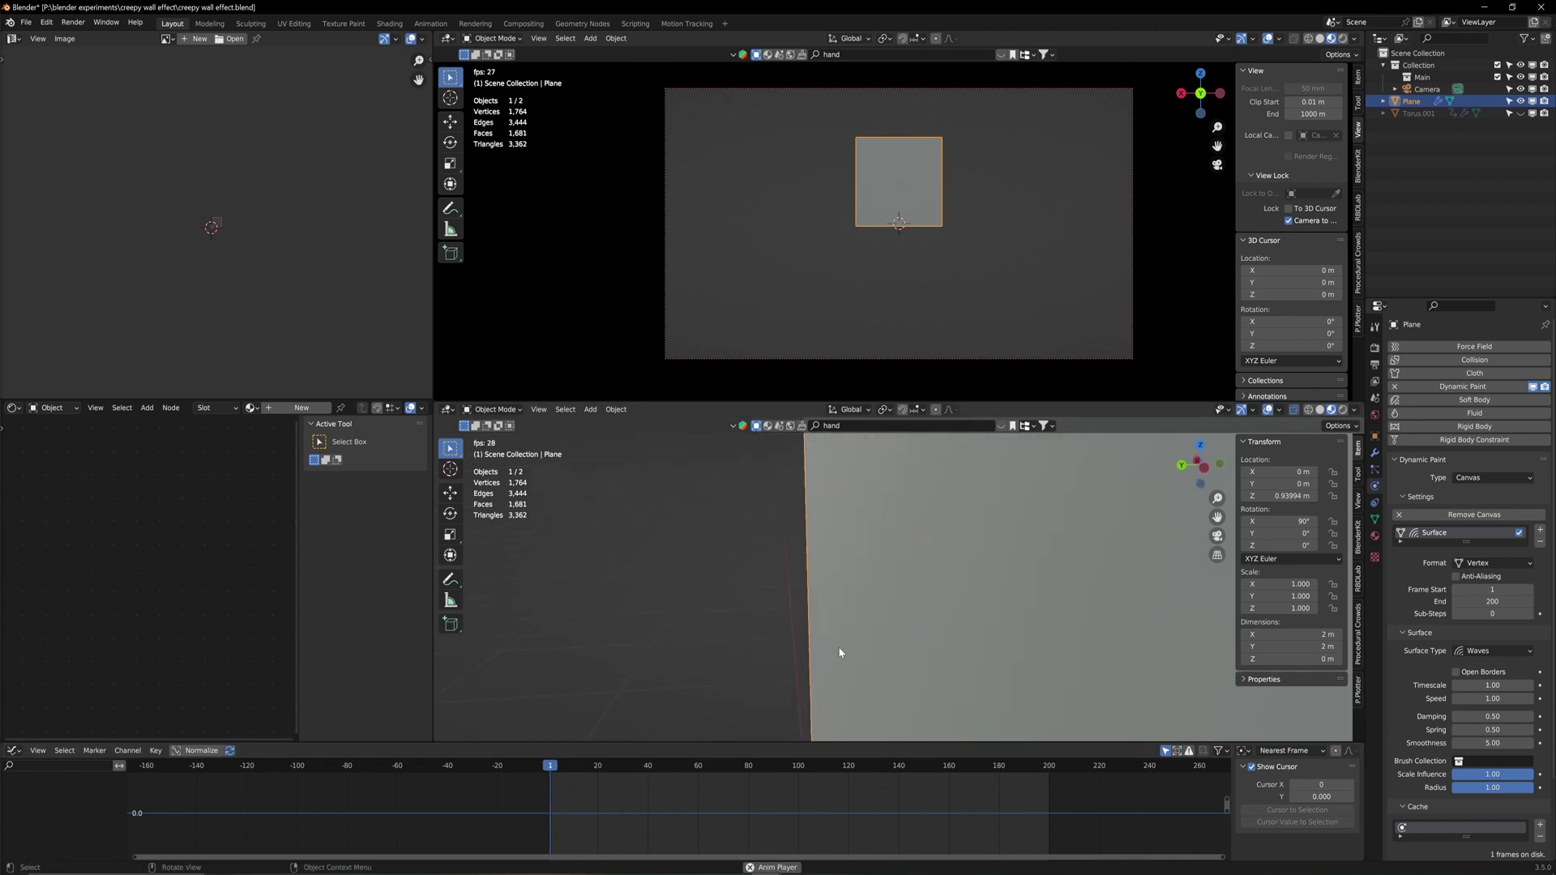
{"action": "key", "text": "space"}
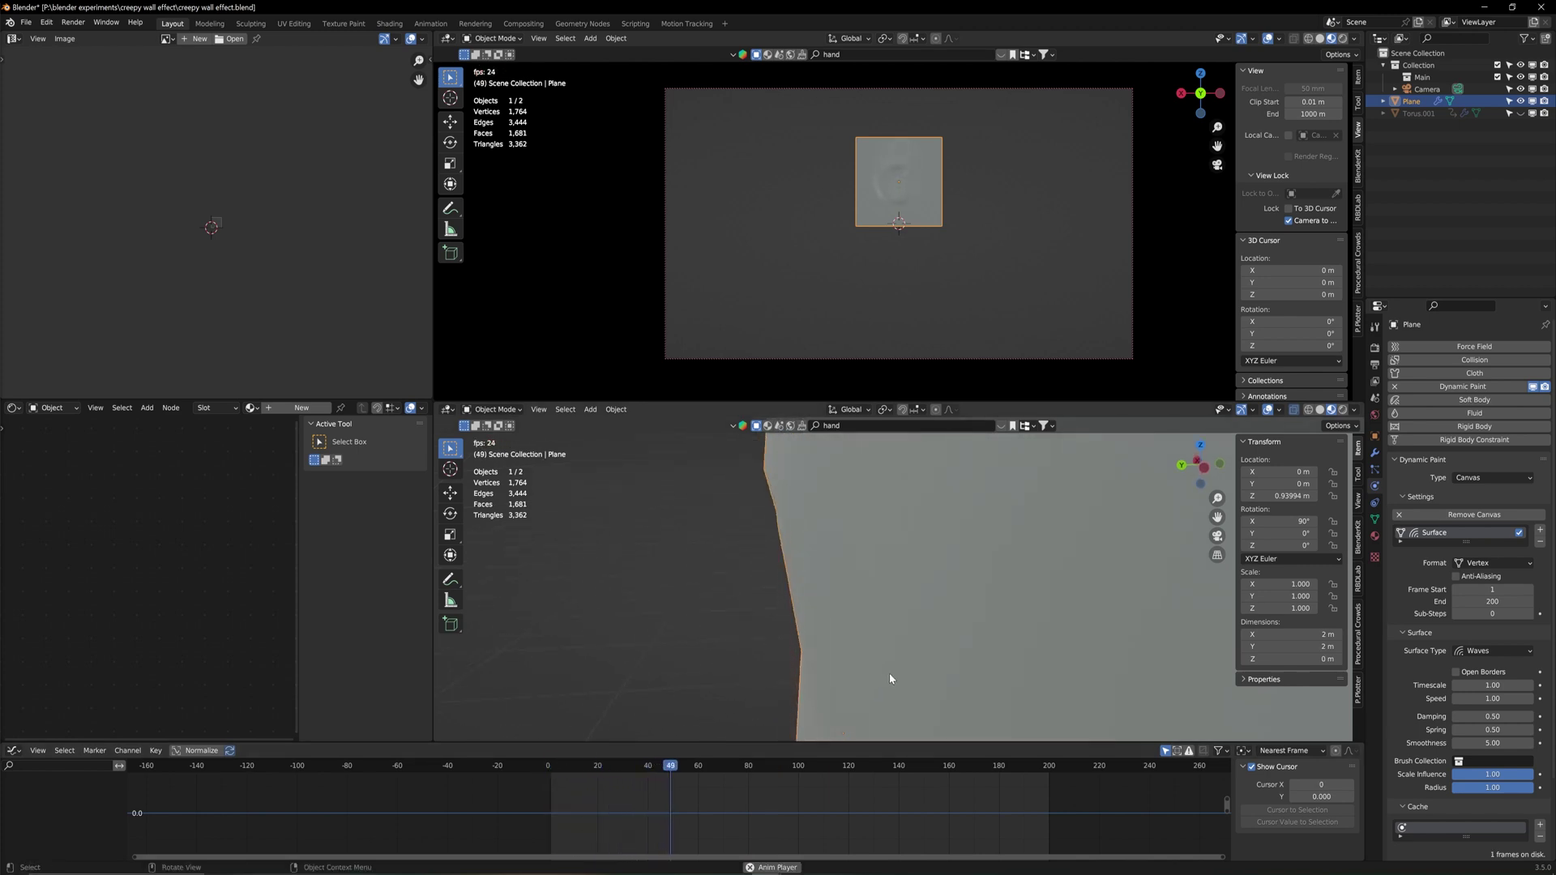
{"action": "key", "text": "space"}
{"action": "mouse_move", "coordinate": [607, 786]}
{"action": "left_mouse_down"}
{"action": "mouse_move", "coordinate": [591, 799]}
{"action": "mouse_move", "coordinate": [601, 764]}
{"action": "left_mouse_up"}
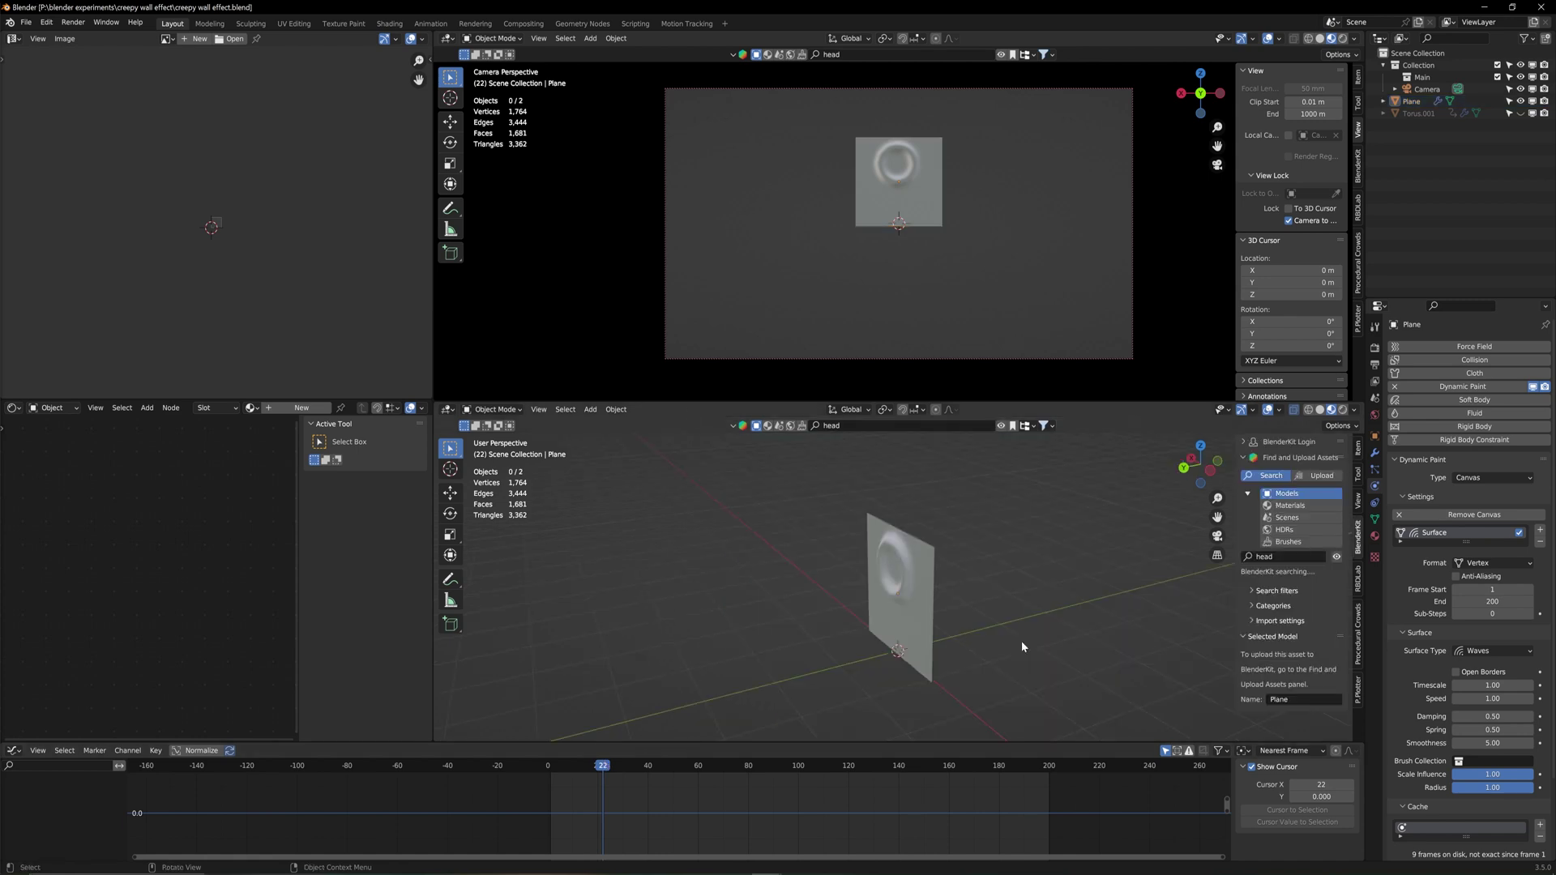
{"action": "key", "text": "shift+a"}
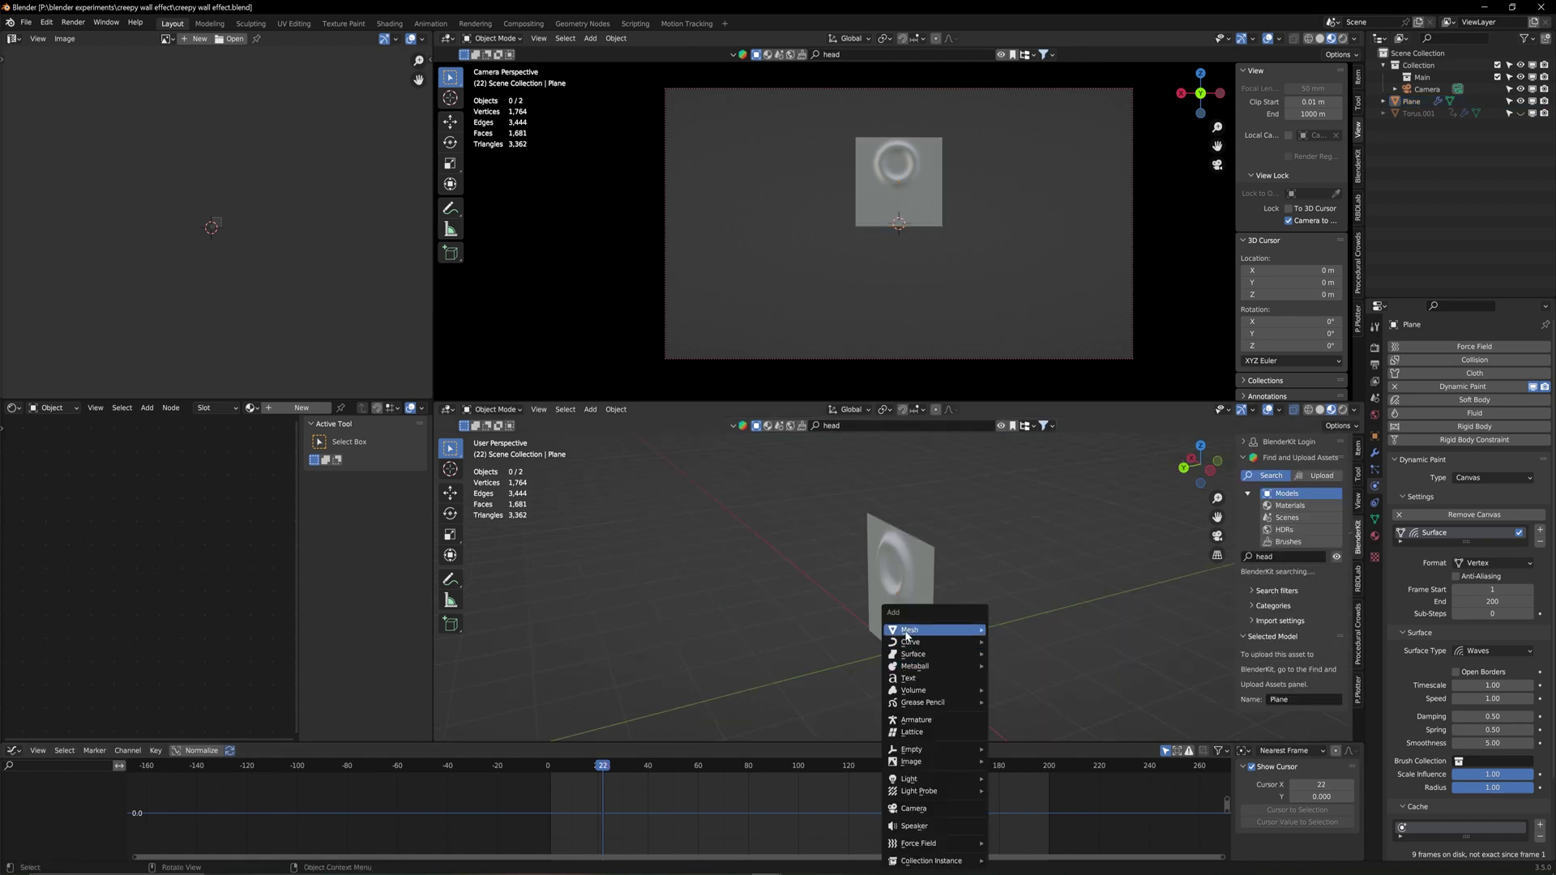
Add a UV sphere beside the wall plane and scale it to about 0.41
{"action": "mouse_move", "coordinate": [957, 630]}
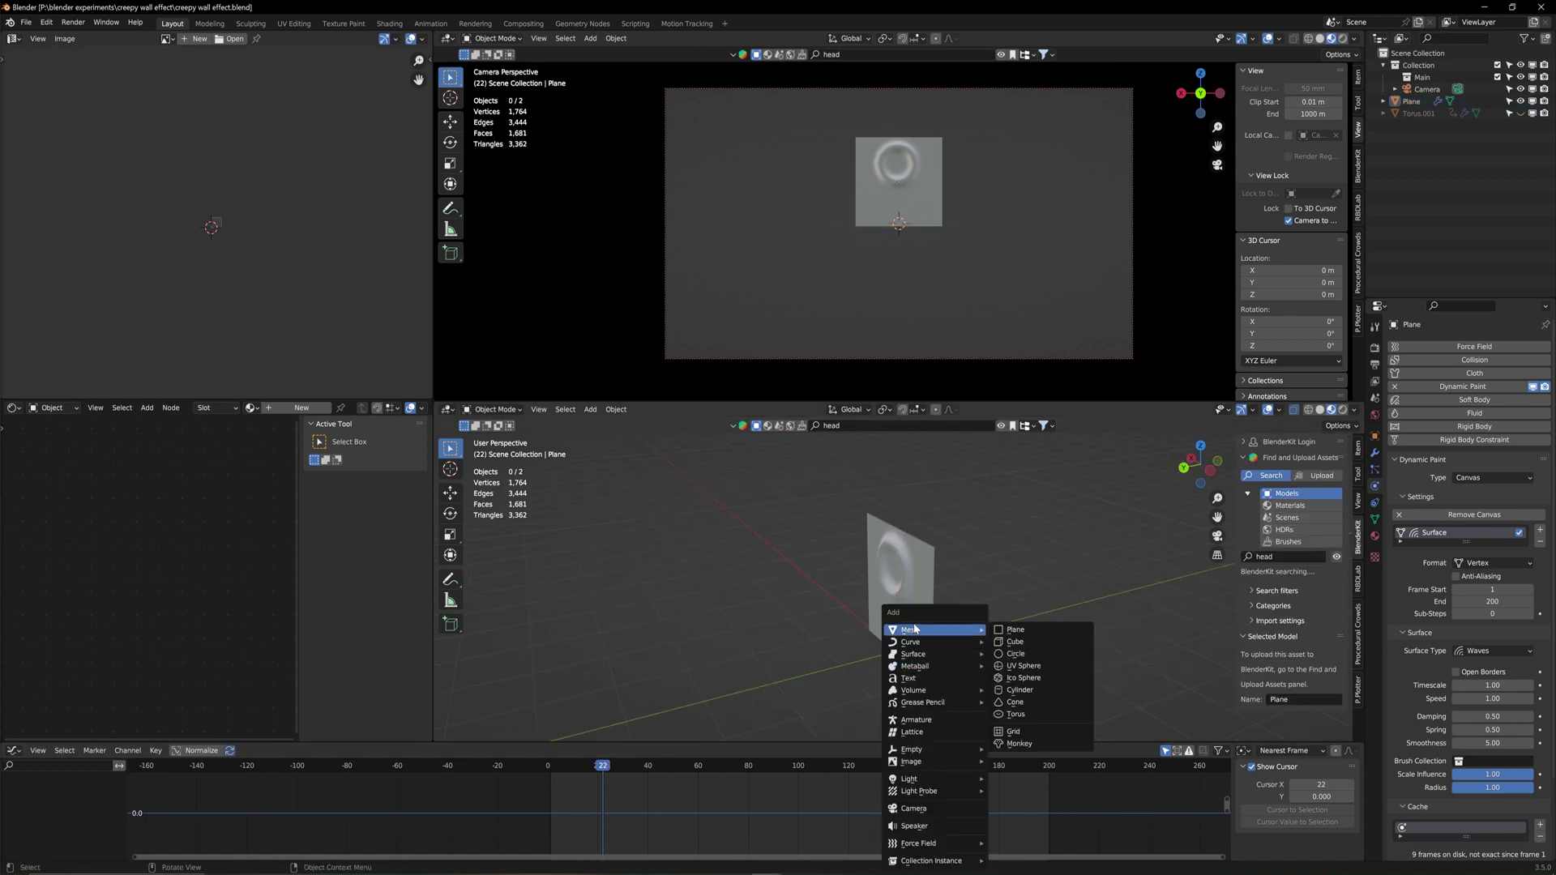
{"action": "left_click", "coordinate": [1030, 666]}
{"action": "key", "text": "g"}
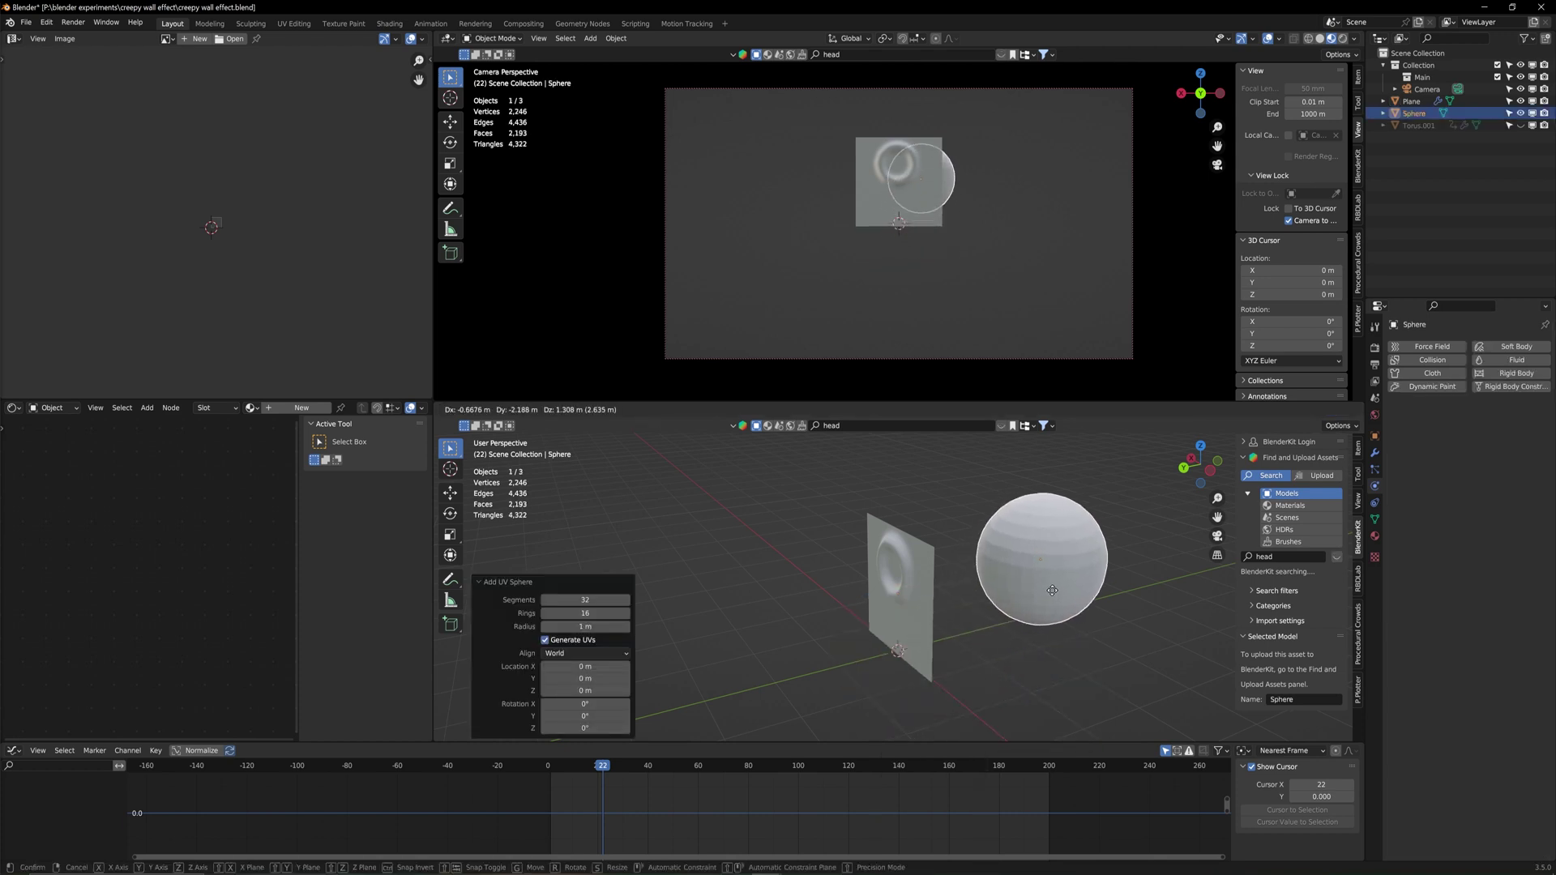
{"action": "left_click", "coordinate": [1046, 616]}
{"action": "middle_click_drag", "start_coordinate": [1046, 616], "coordinate": [1086, 624]}
{"action": "key", "text": "s"}
{"action": "left_click", "coordinate": [1070, 607]}
Switch the sphere to Sculpt Mode and sculpt it into a head with a face
{"action": "right_click", "coordinate": [1060, 601]}
{"action": "left_click", "coordinate": [1060, 598]}
{"action": "key", "text": "Tab"}
{"action": "key", "text": "KP_Decimal"}
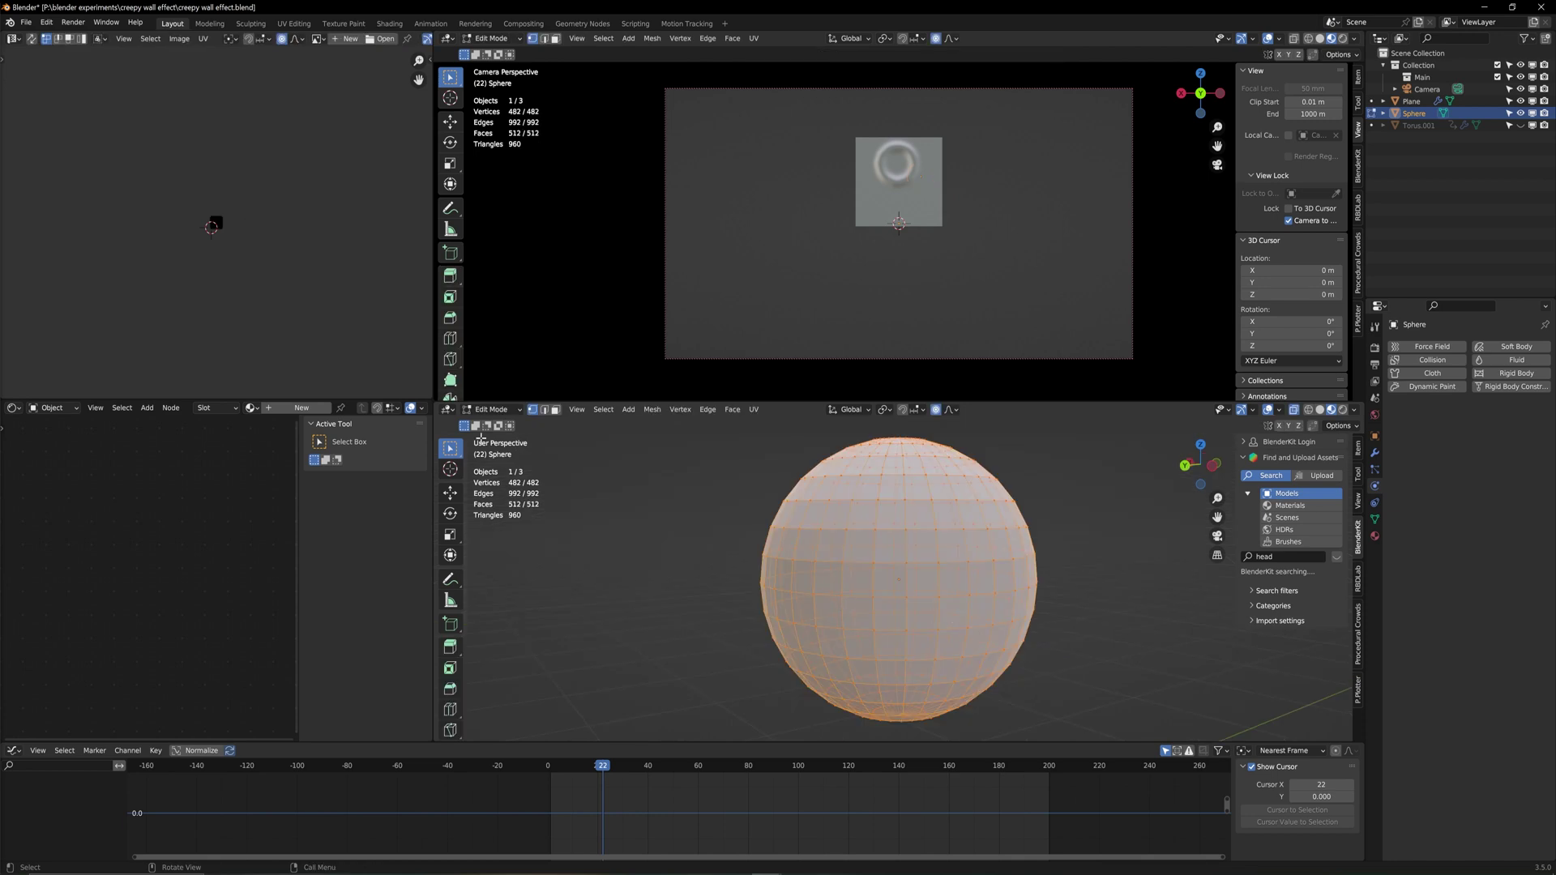
{"action": "left_click", "coordinate": [491, 410]}
{"action": "left_click", "coordinate": [495, 444]}
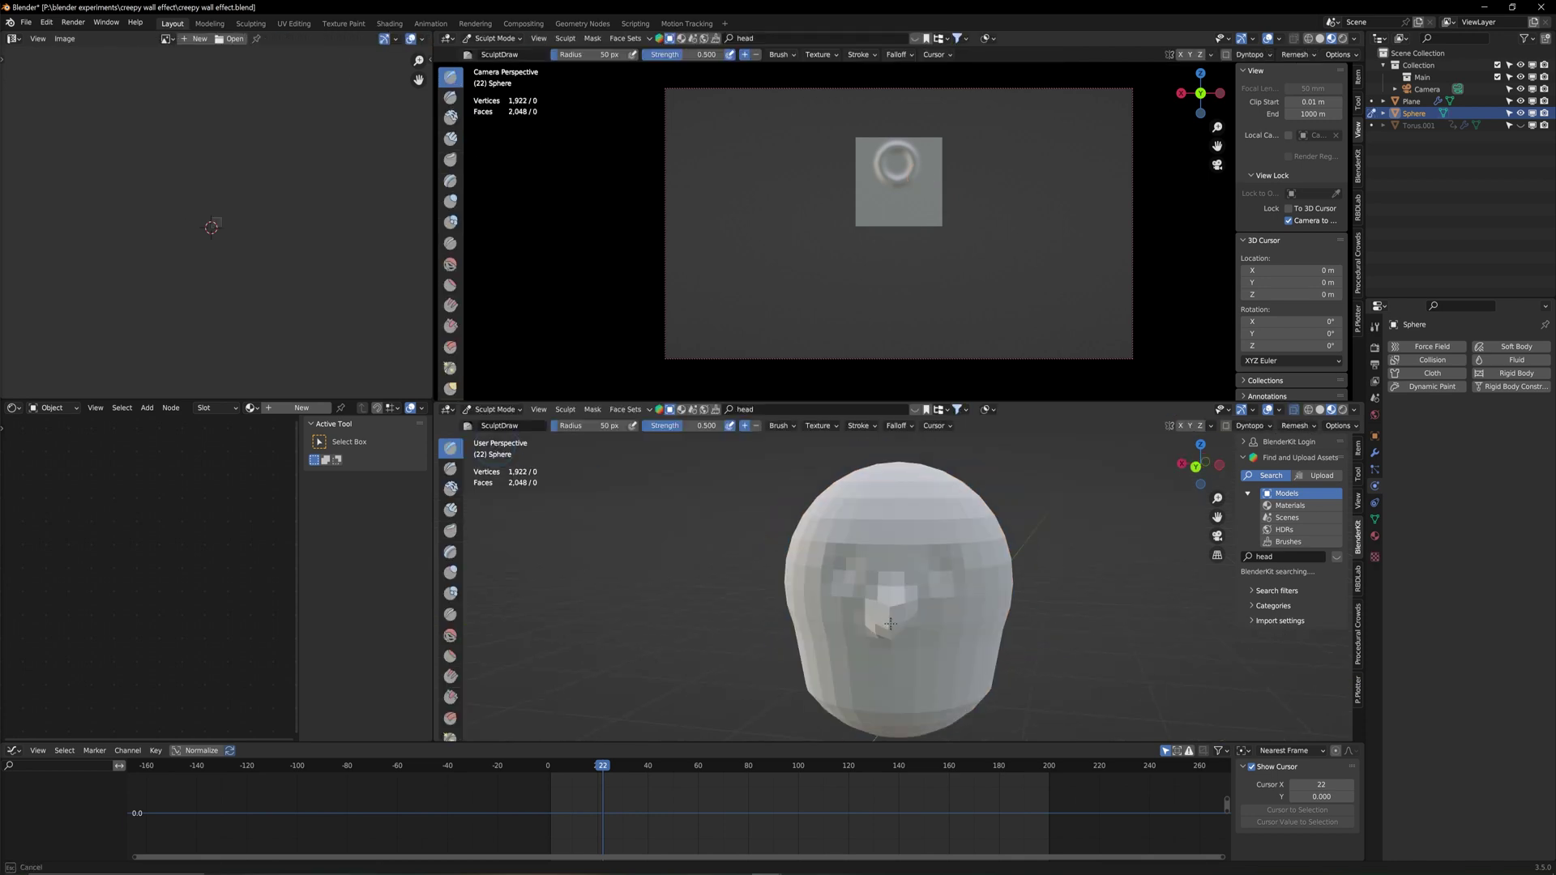
{"action": "mouse_move", "coordinate": [843, 608]}
{"action": "middle_mouse_down"}
{"action": "mouse_move", "coordinate": [803, 628]}
{"action": "mouse_move", "coordinate": [742, 414]}
{"action": "middle_mouse_up"}
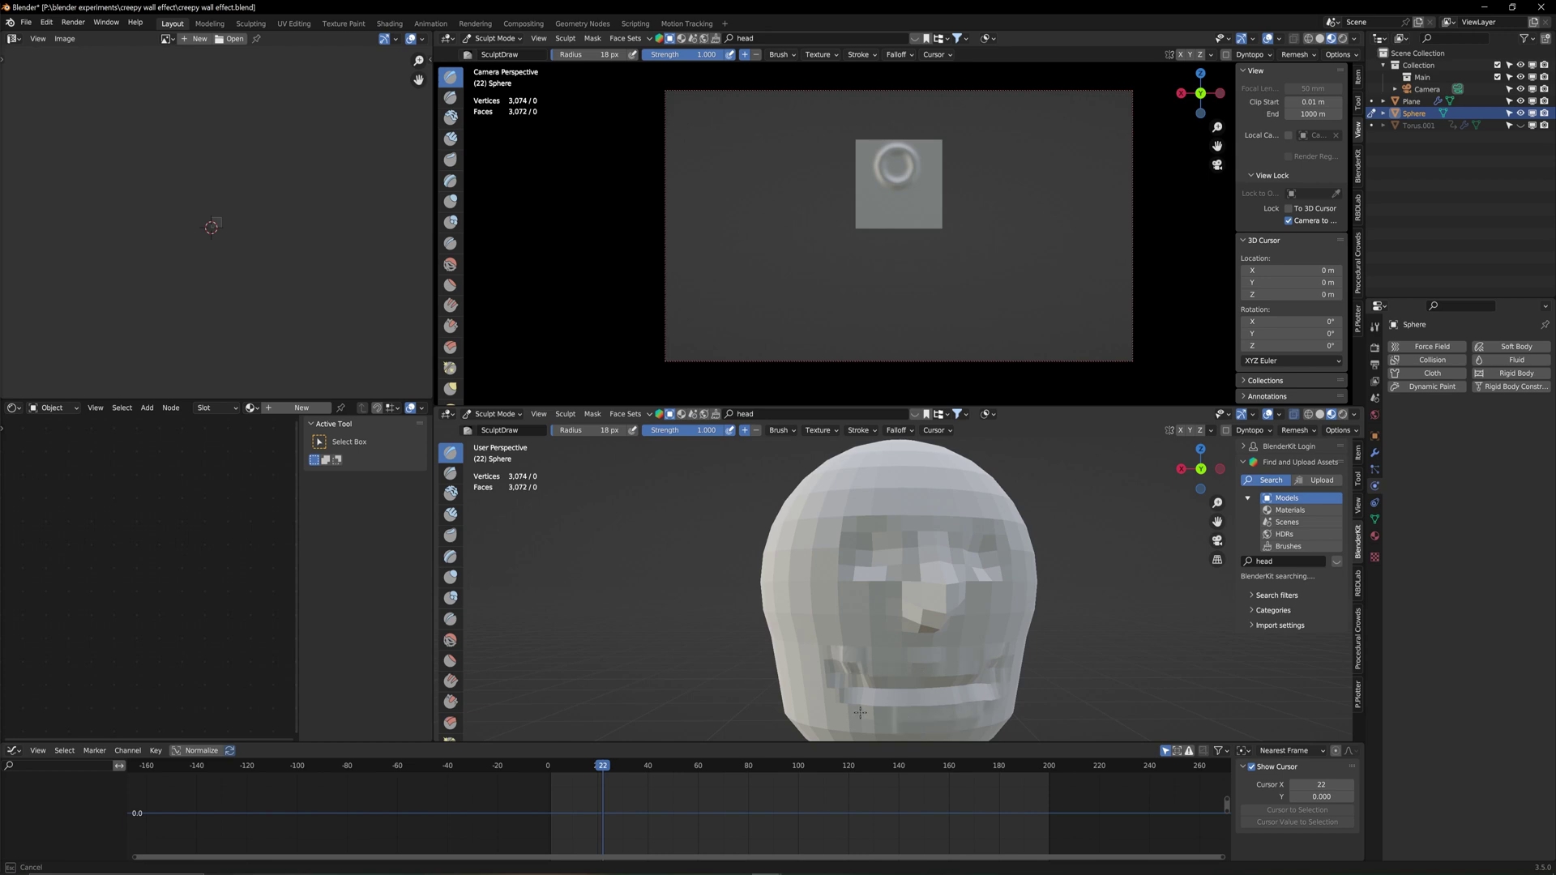
{"action": "middle_click_drag", "start_coordinate": [826, 705], "coordinate": [782, 664]}
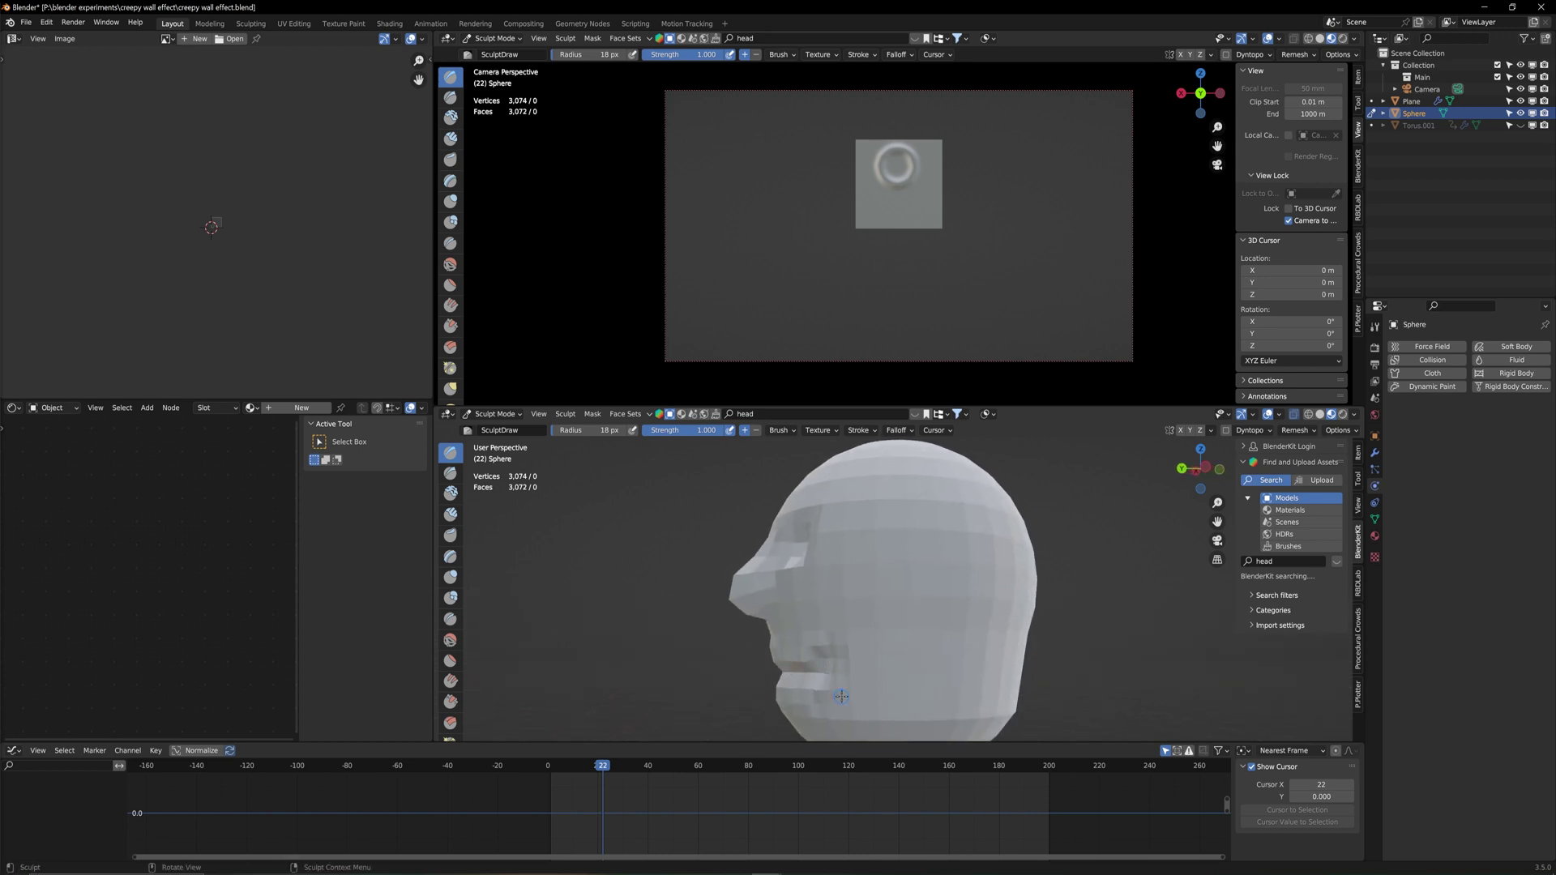
{"action": "middle_click_drag", "start_coordinate": [782, 691], "coordinate": [922, 626]}
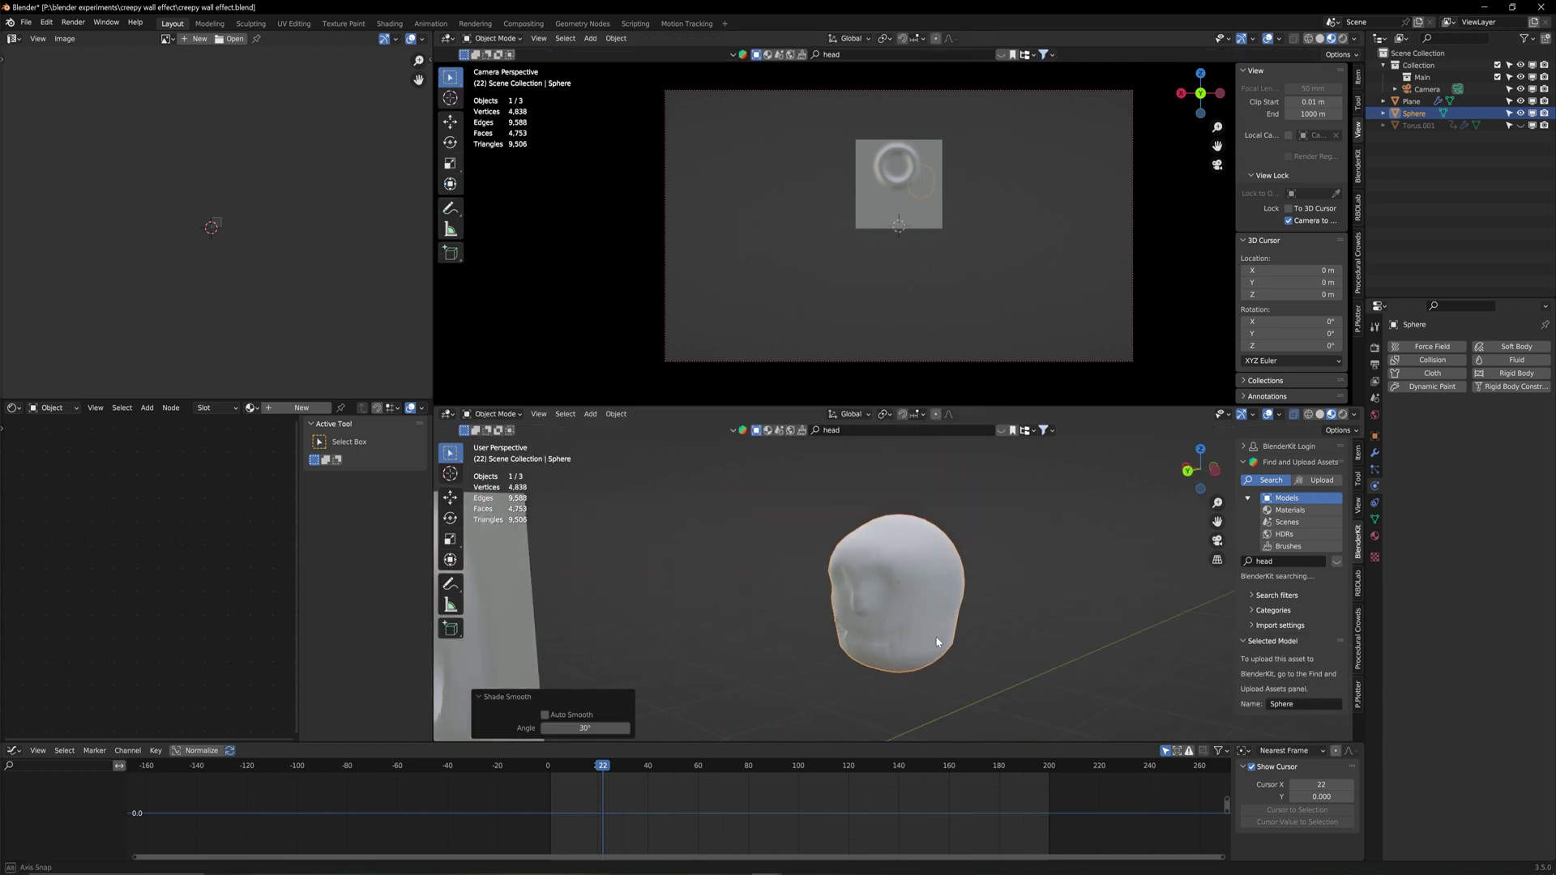
{"action": "middle_click_drag", "start_coordinate": [936, 642], "coordinate": [849, 636]}
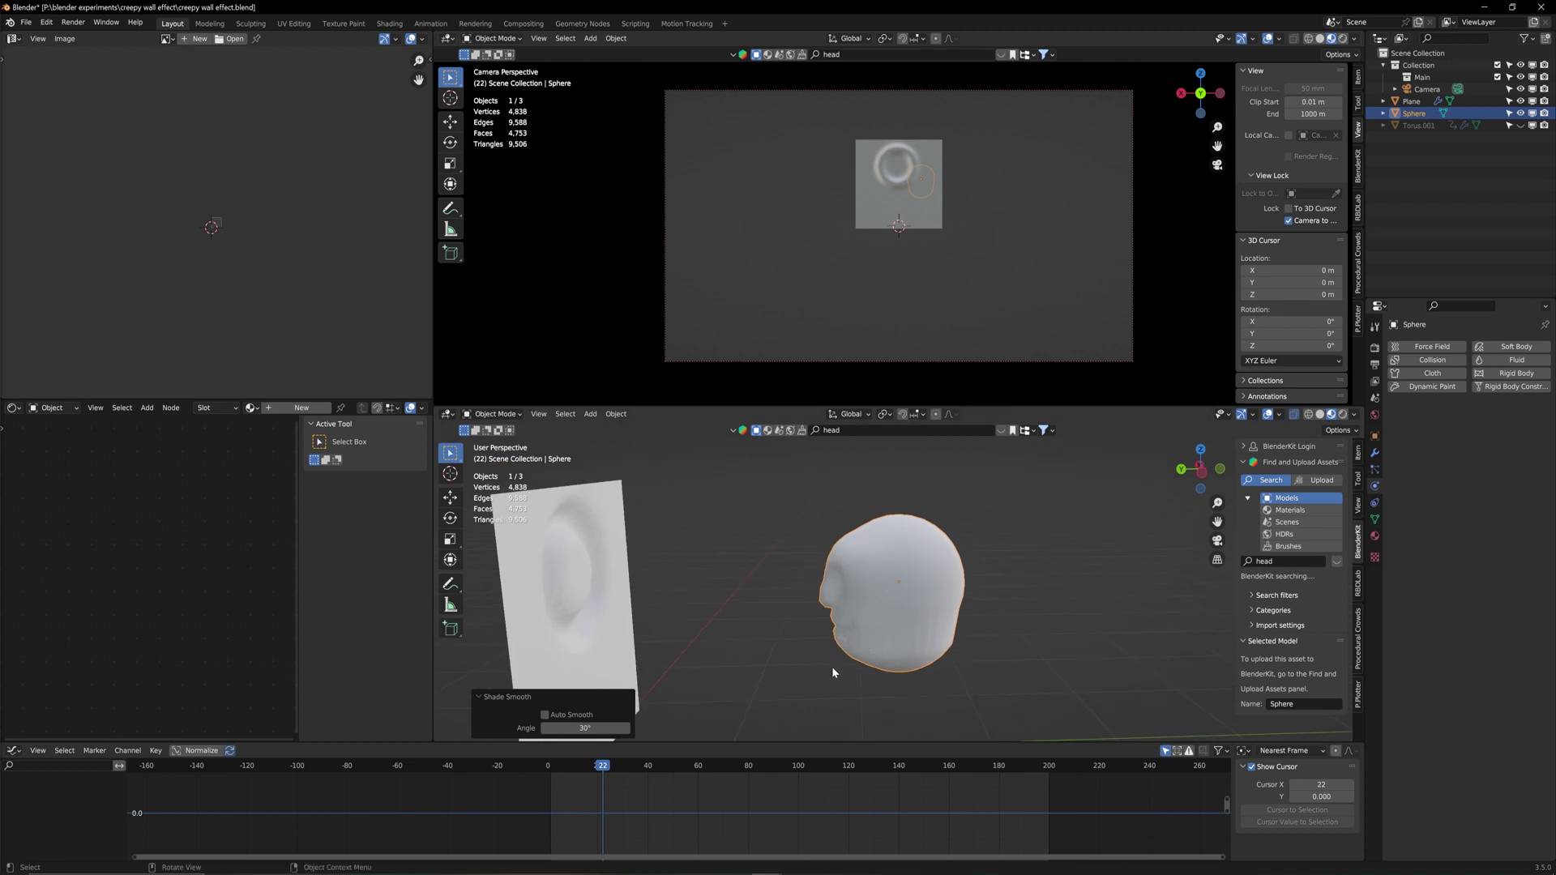
From the top view, select the Torus.001 tube and hide it with H
{"action": "left_click", "coordinate": [558, 767]}
{"action": "key", "text": "ctrl+z"}
{"action": "key", "text": "KP_7"}
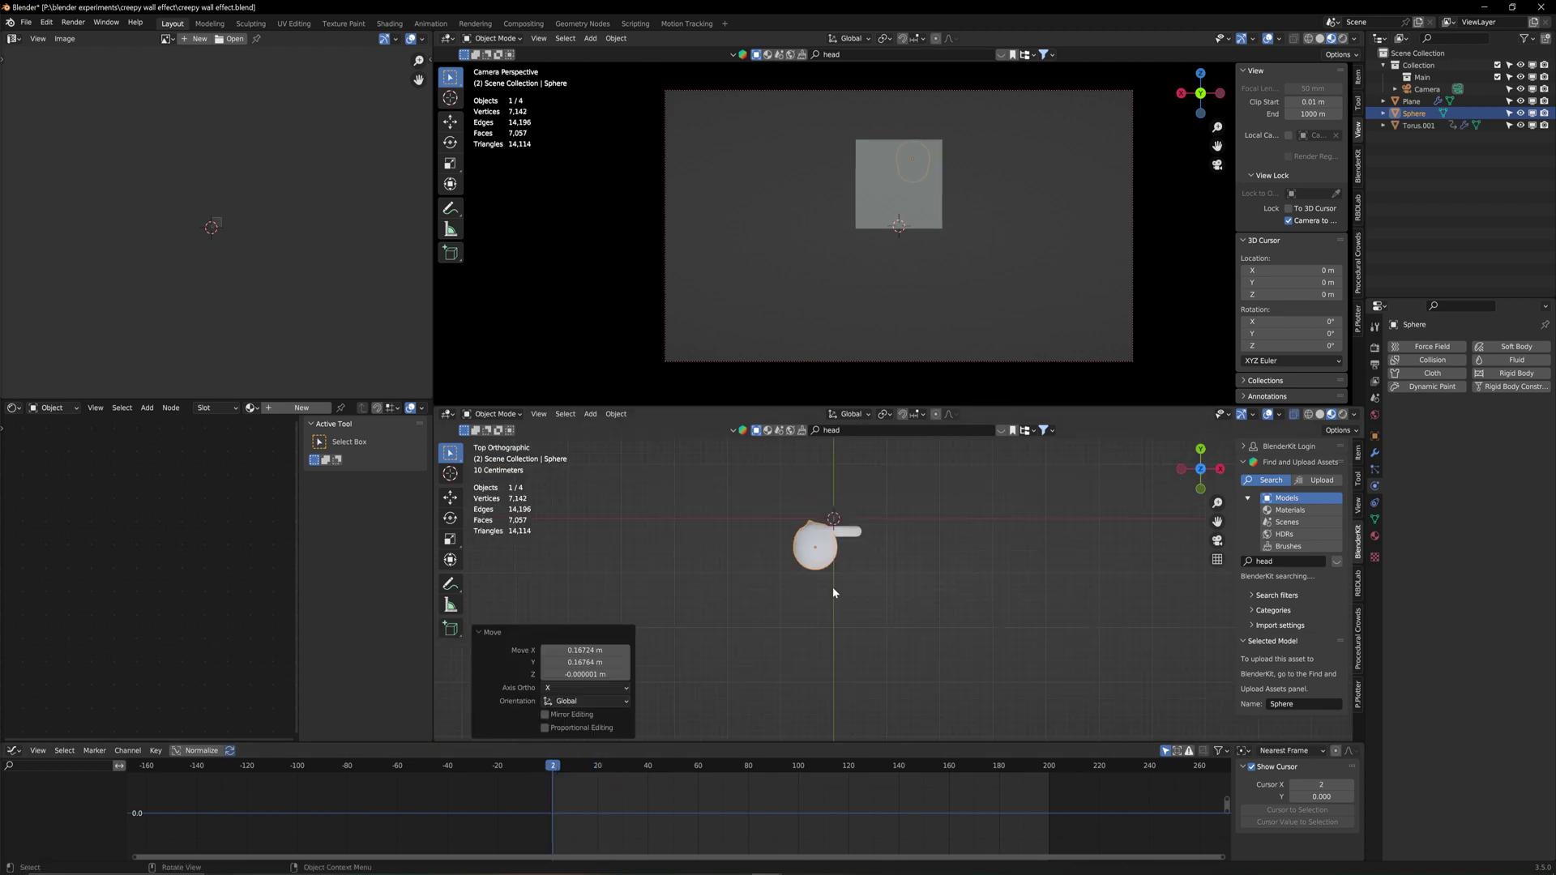
{"action": "scroll", "coordinate": [804, 588], "scroll_direction": "up", "scroll_amount": 3}
{"action": "middle_click_drag", "start_coordinate": [762, 591], "coordinate": [850, 666], "text": "shift"}
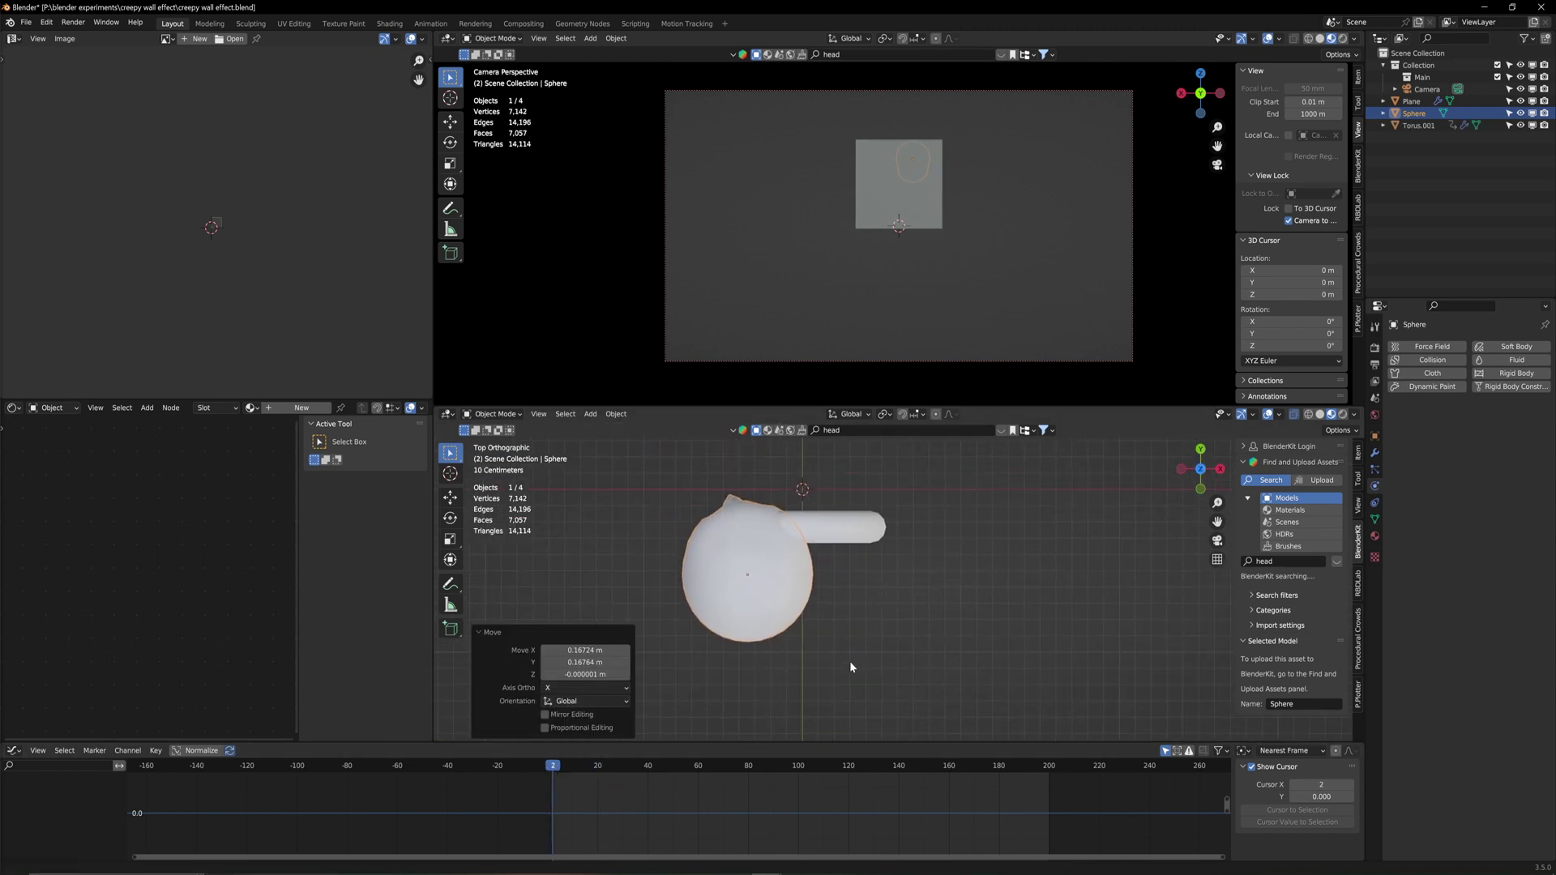
{"action": "left_click", "coordinate": [792, 640]}
{"action": "key", "text": "h"}
Switch to the right side view framing the head and wall, at frame 4
{"action": "mouse_move", "coordinate": [945, 548]}
{"action": "middle_mouse_down"}
{"action": "mouse_move", "coordinate": [1043, 436]}
{"action": "mouse_move", "coordinate": [1018, 457]}
{"action": "middle_mouse_up"}
{"action": "key", "text": "KP_3"}
{"action": "key", "text": "KP_1"}
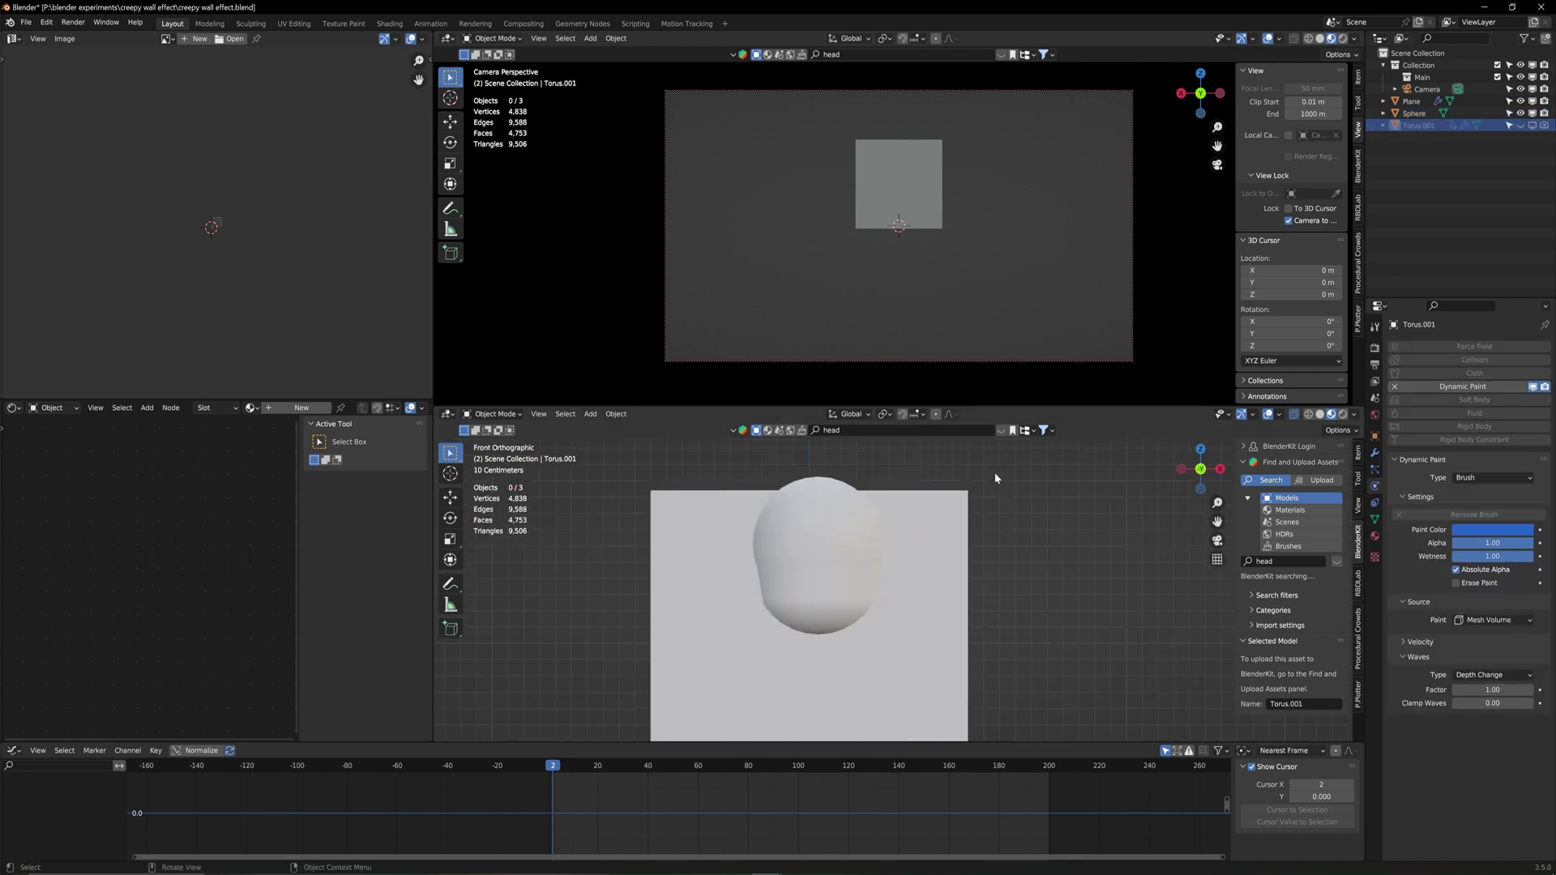
{"action": "key", "text": "KP_3"}
{"action": "middle_click_drag", "start_coordinate": [997, 476], "coordinate": [854, 582], "text": "shift"}
{"action": "scroll", "coordinate": [854, 582], "scroll_direction": "up", "scroll_amount": 1}
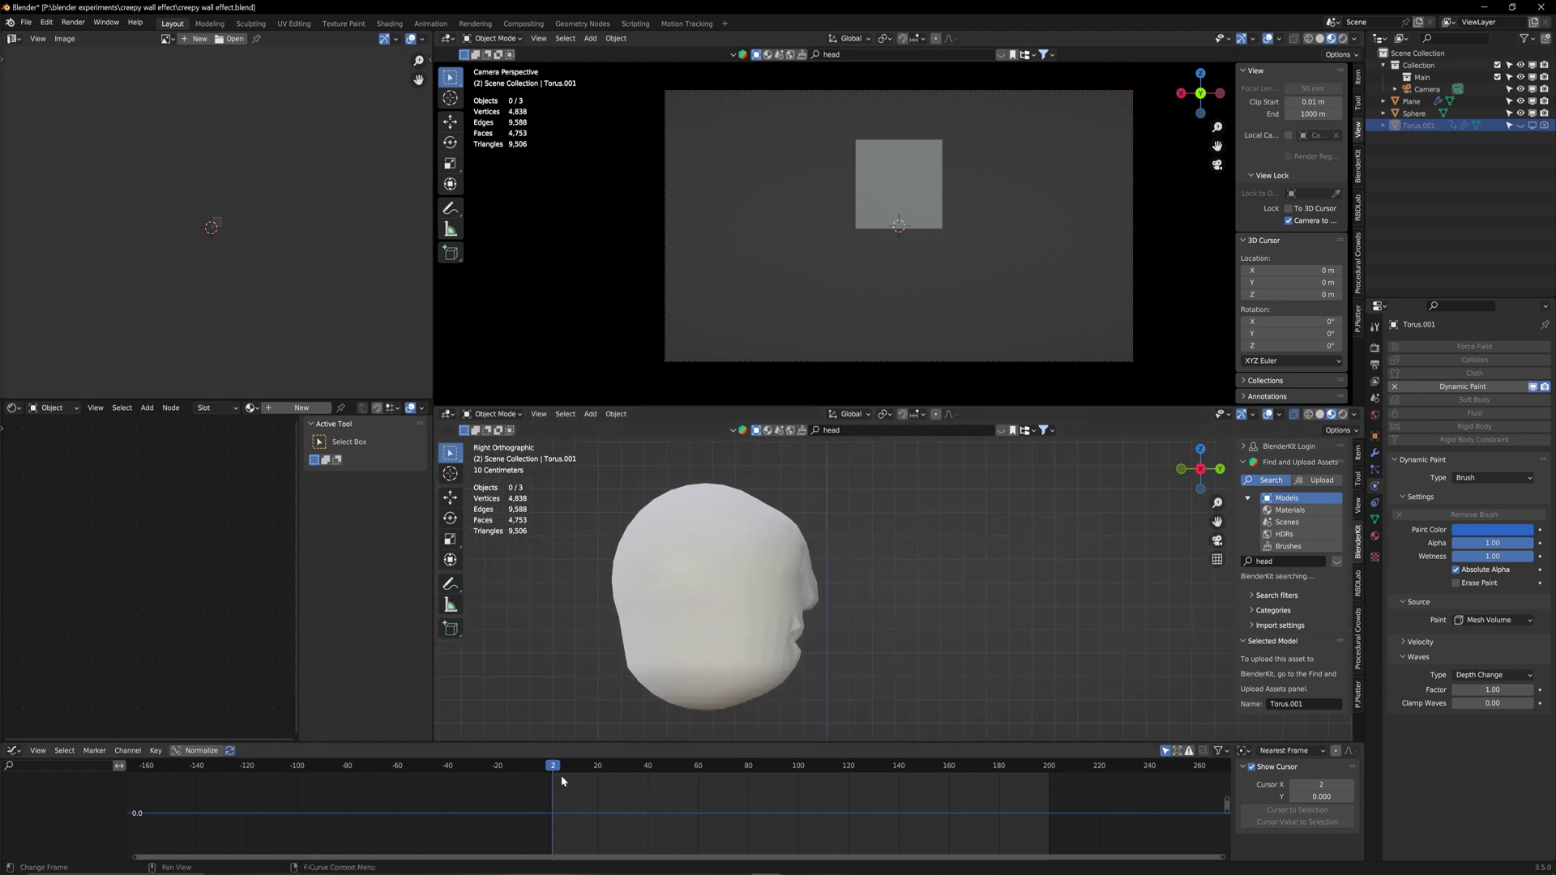
{"action": "left_click_drag", "start_coordinate": [553, 767], "coordinate": [557, 767]}
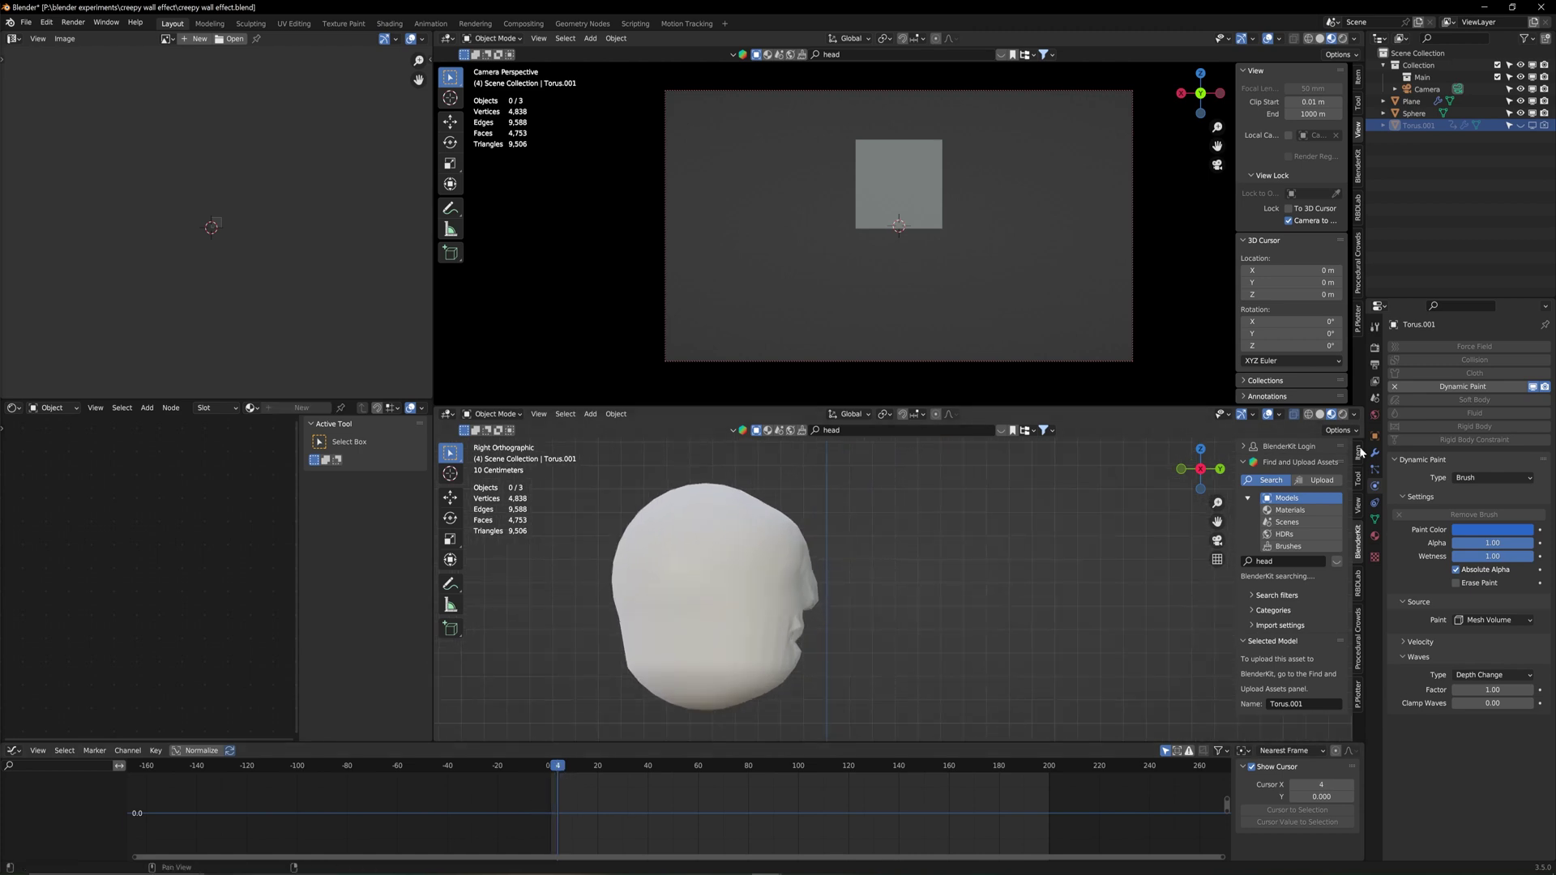
Keyframe the head's location at frame 4, then move and keyframe it at frame 27
{"action": "left_click", "coordinate": [779, 685]}
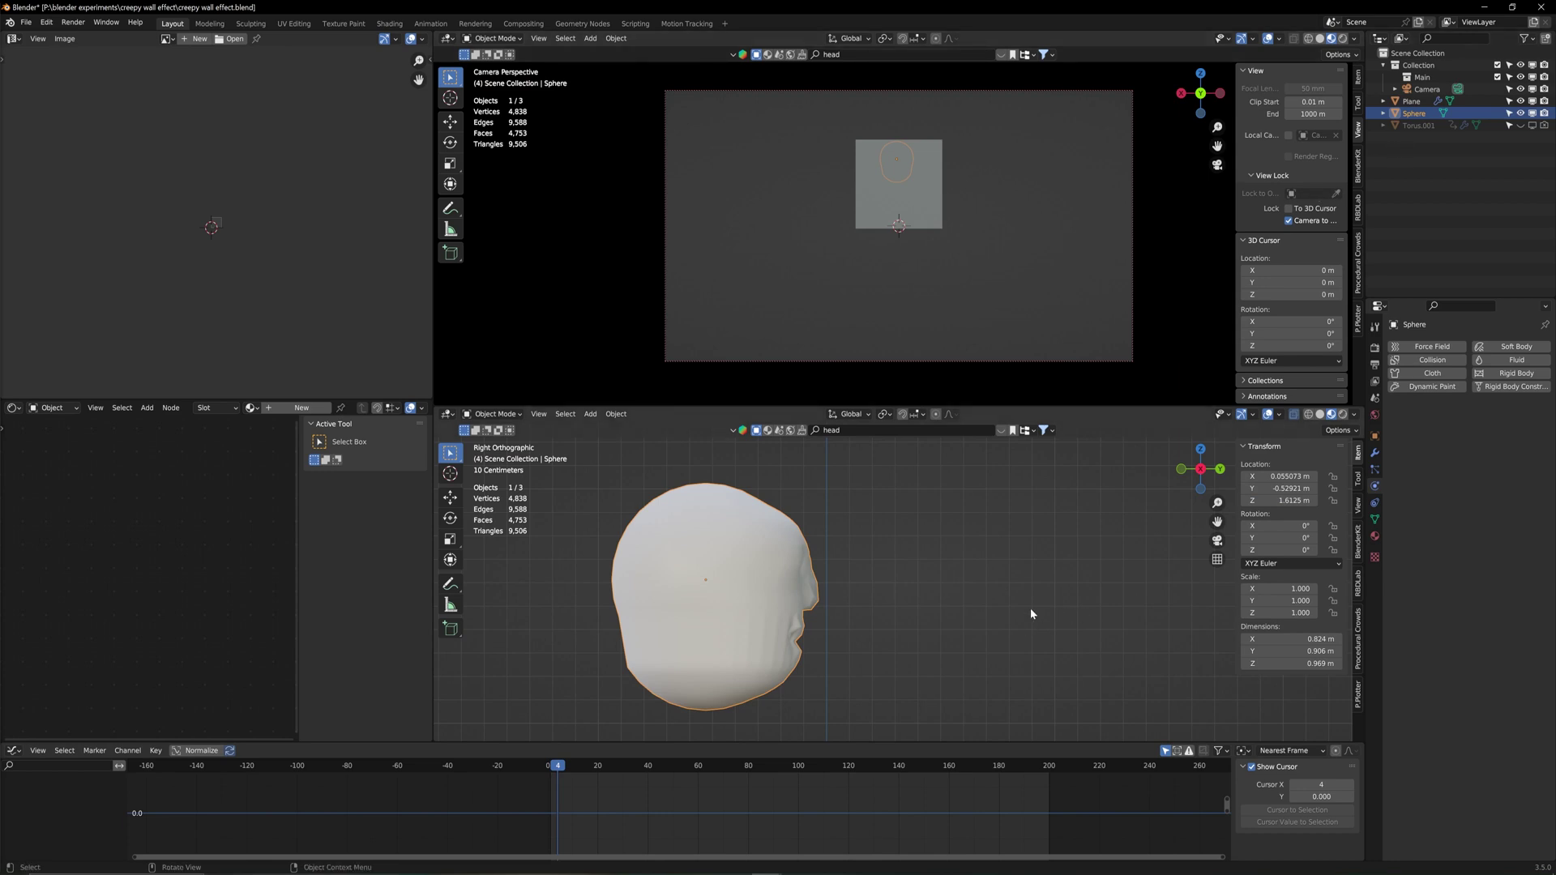
{"action": "key", "text": "i"}
{"action": "left_click", "coordinate": [615, 765]}
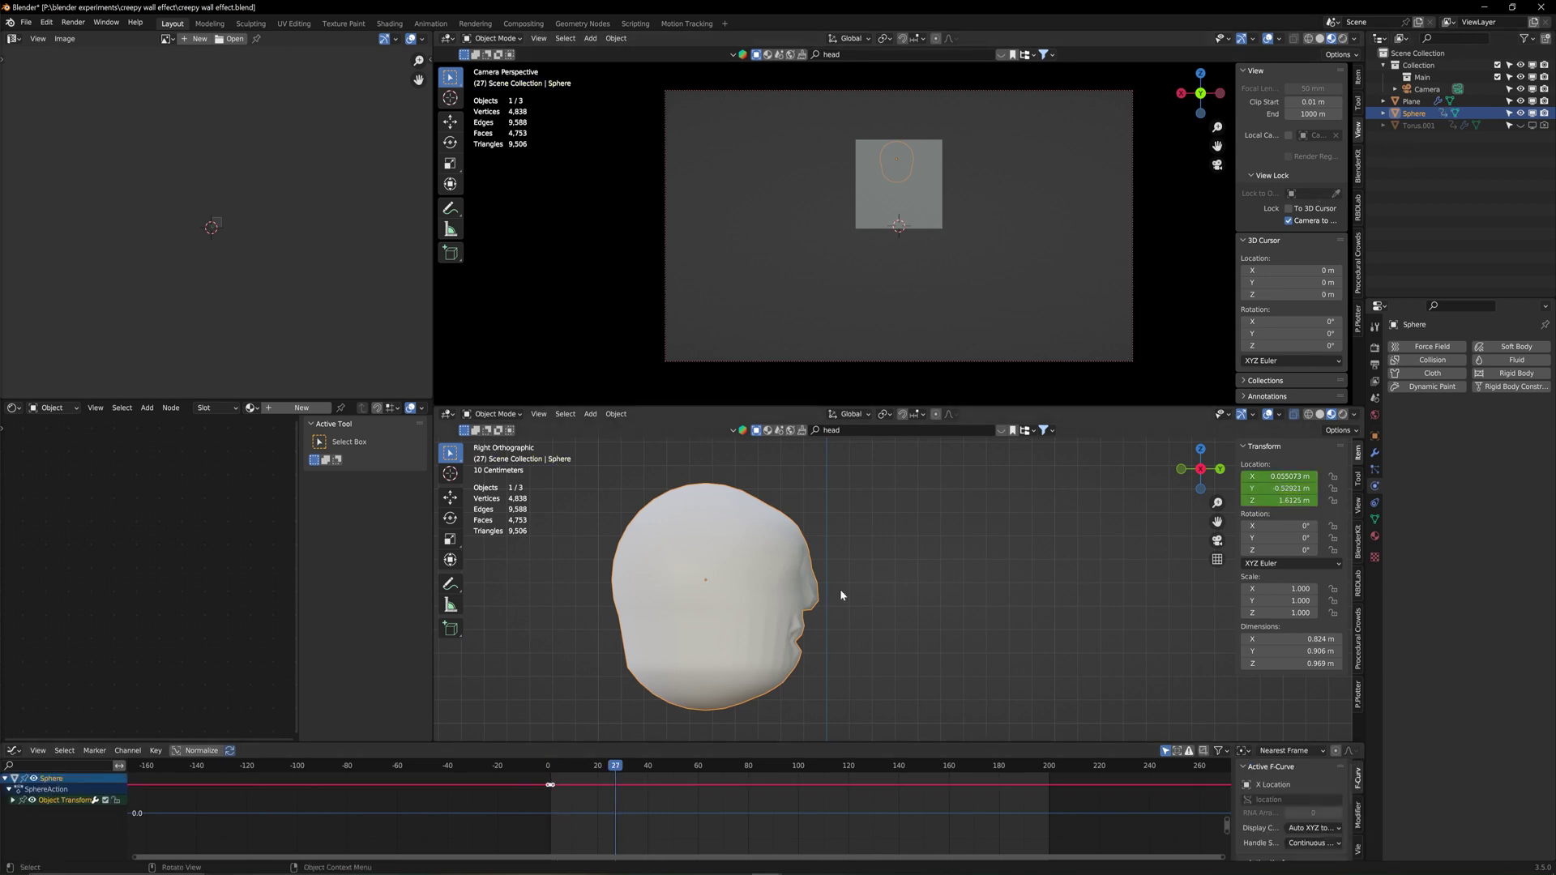
{"action": "key", "text": "g"}
{"action": "left_click", "coordinate": [900, 598]}
{"action": "key", "text": "i"}
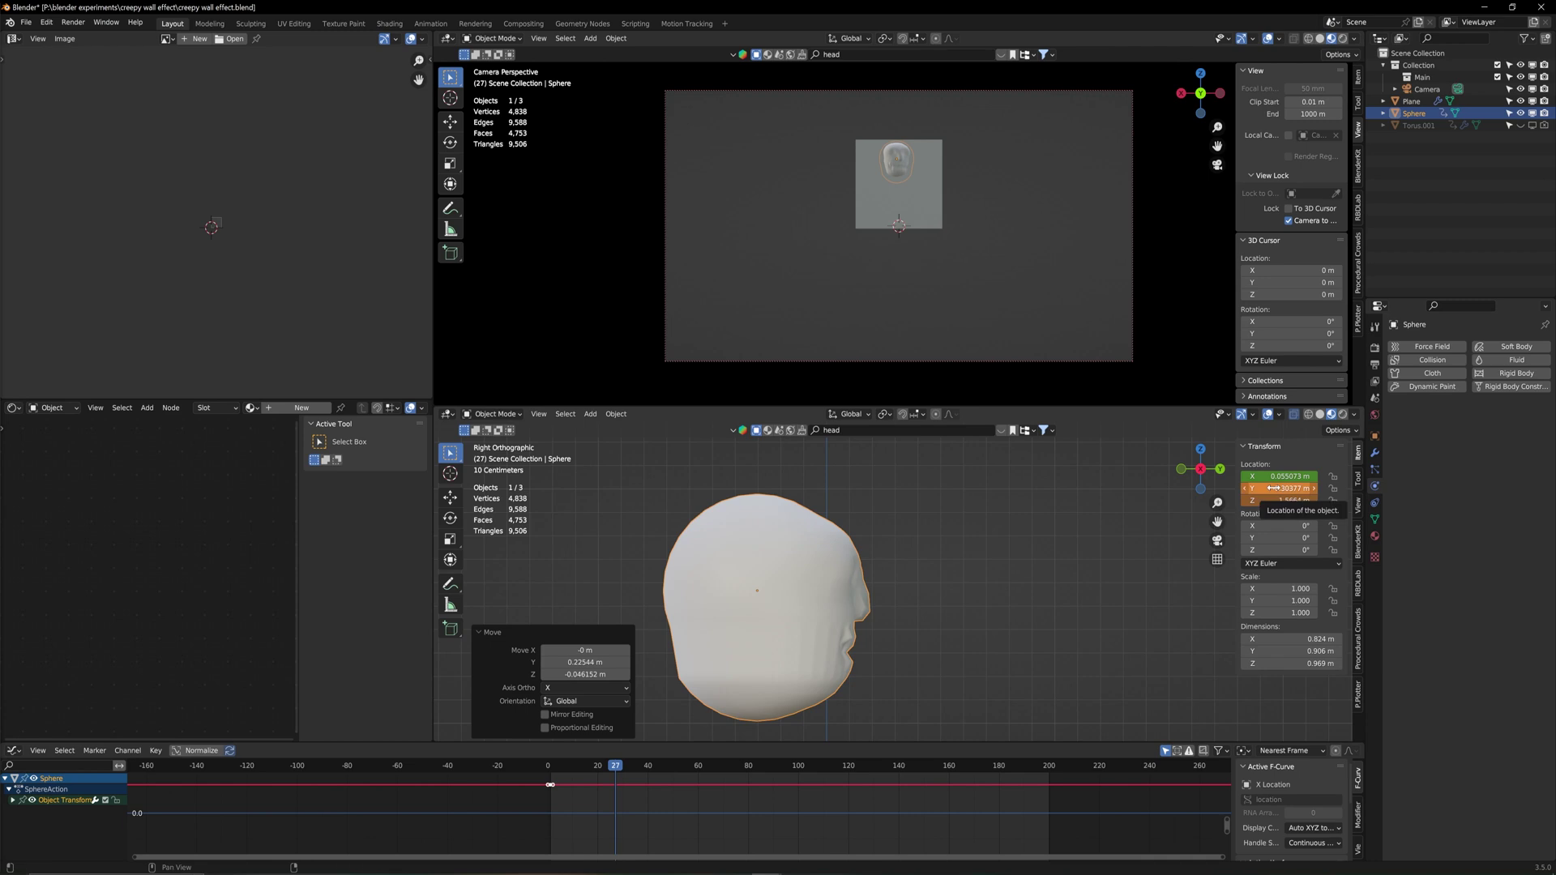
At frame 101, lower the head along Z and keyframe its location
{"action": "left_click", "coordinate": [801, 766]}
{"action": "key", "text": "g"}
{"action": "key", "text": "z"}
{"action": "left_click", "coordinate": [826, 658]}
{"action": "middle_click_drag", "start_coordinate": [825, 658], "coordinate": [919, 562]}
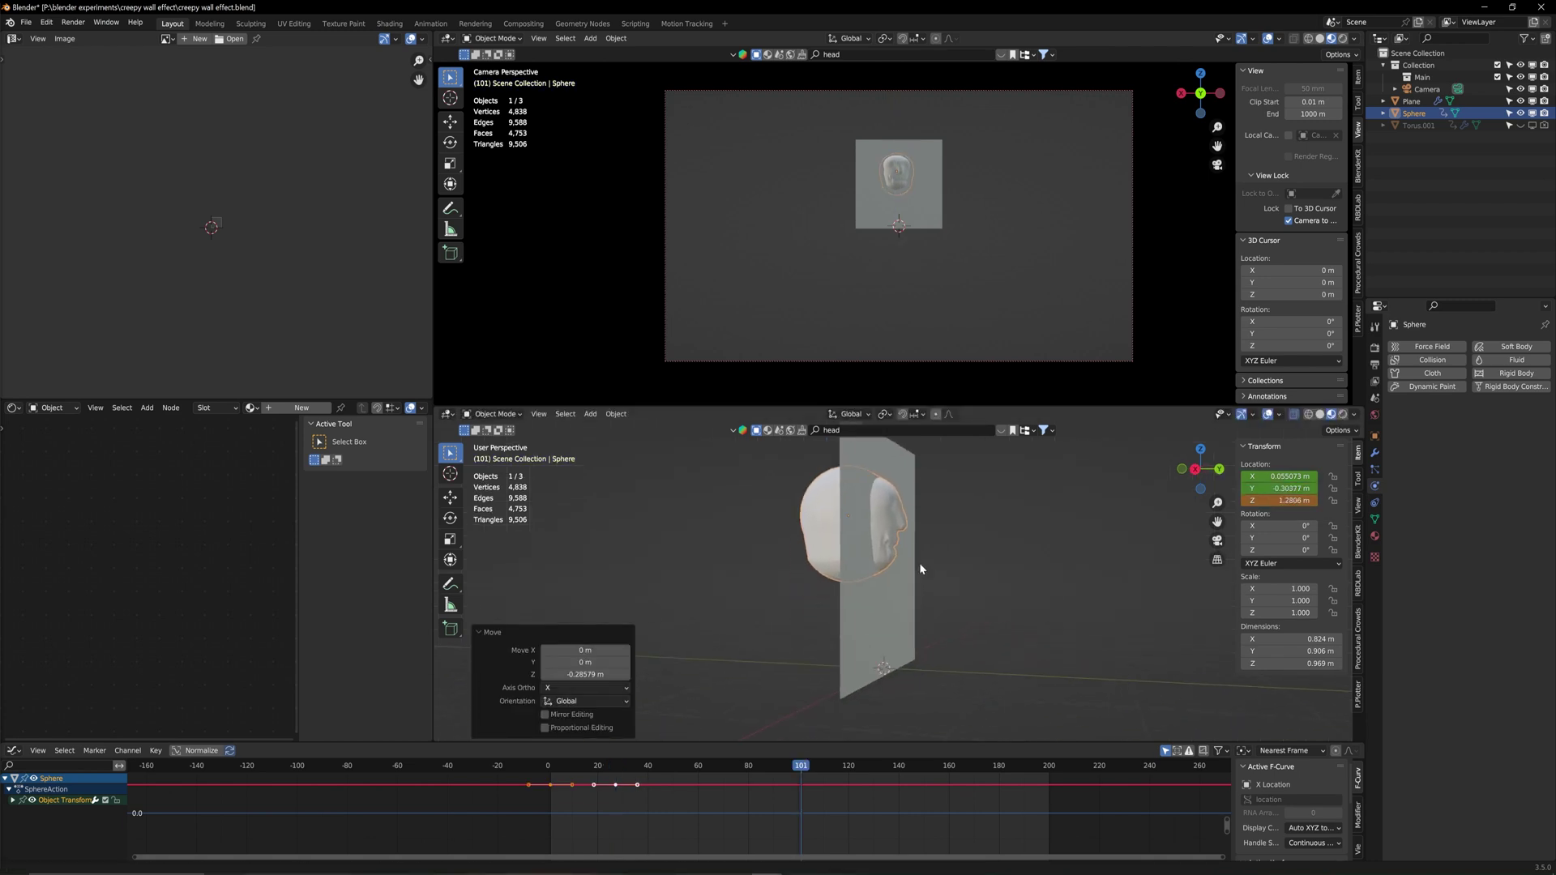
{"action": "key", "text": "g"}
{"action": "key", "text": "z"}
{"action": "left_click", "coordinate": [929, 668]}
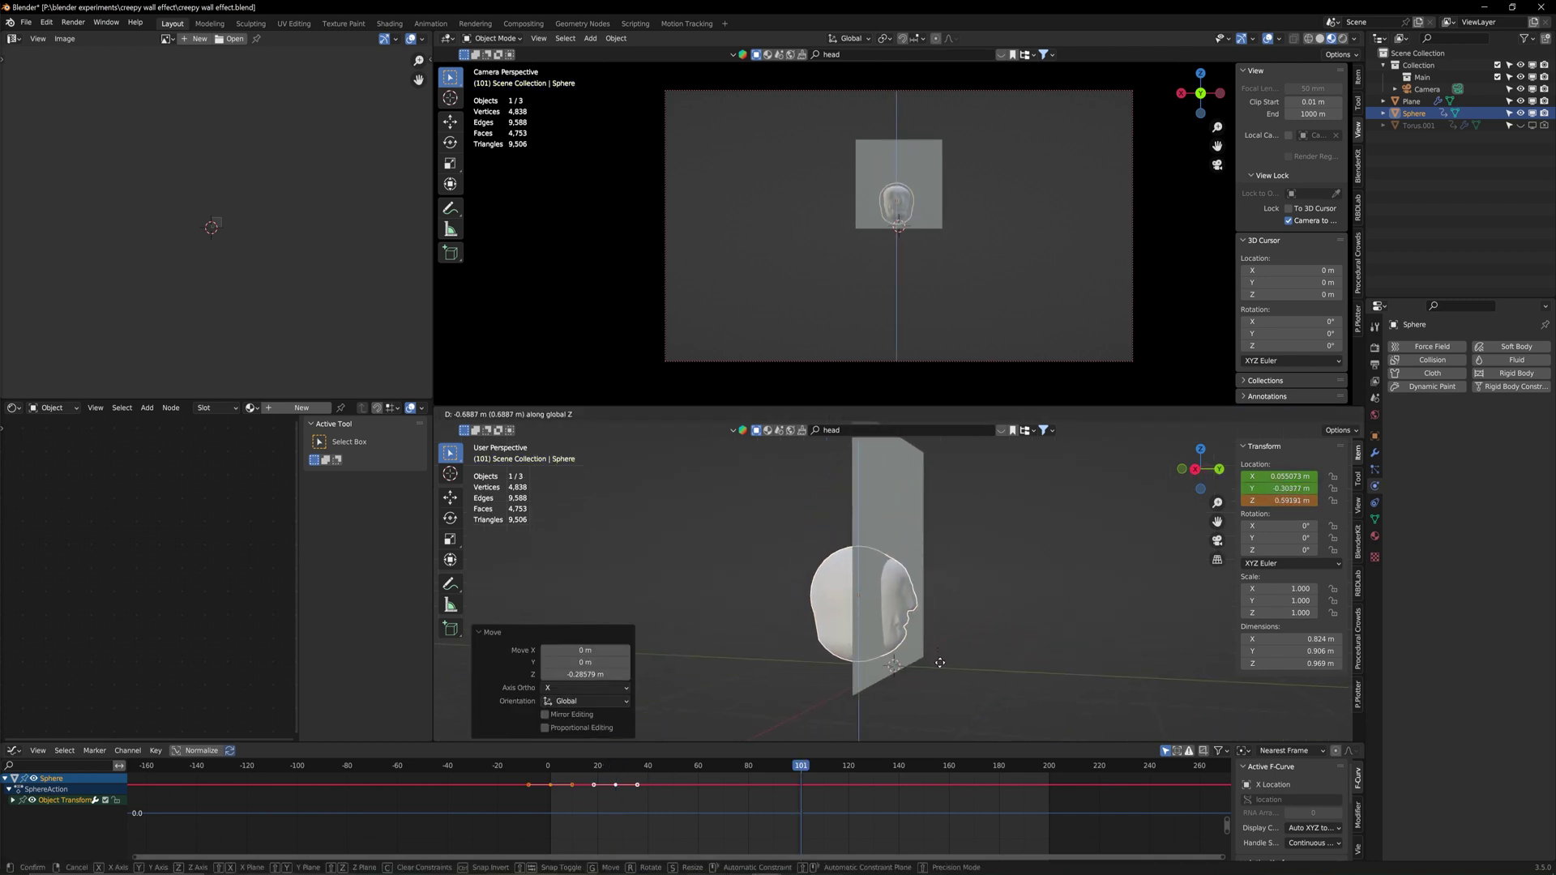
{"action": "key", "text": "i"}
Move and keyframe the head at frame 138, then scrub from the start to preview
{"action": "left_click", "coordinate": [894, 766]}
{"action": "key", "text": "g"}
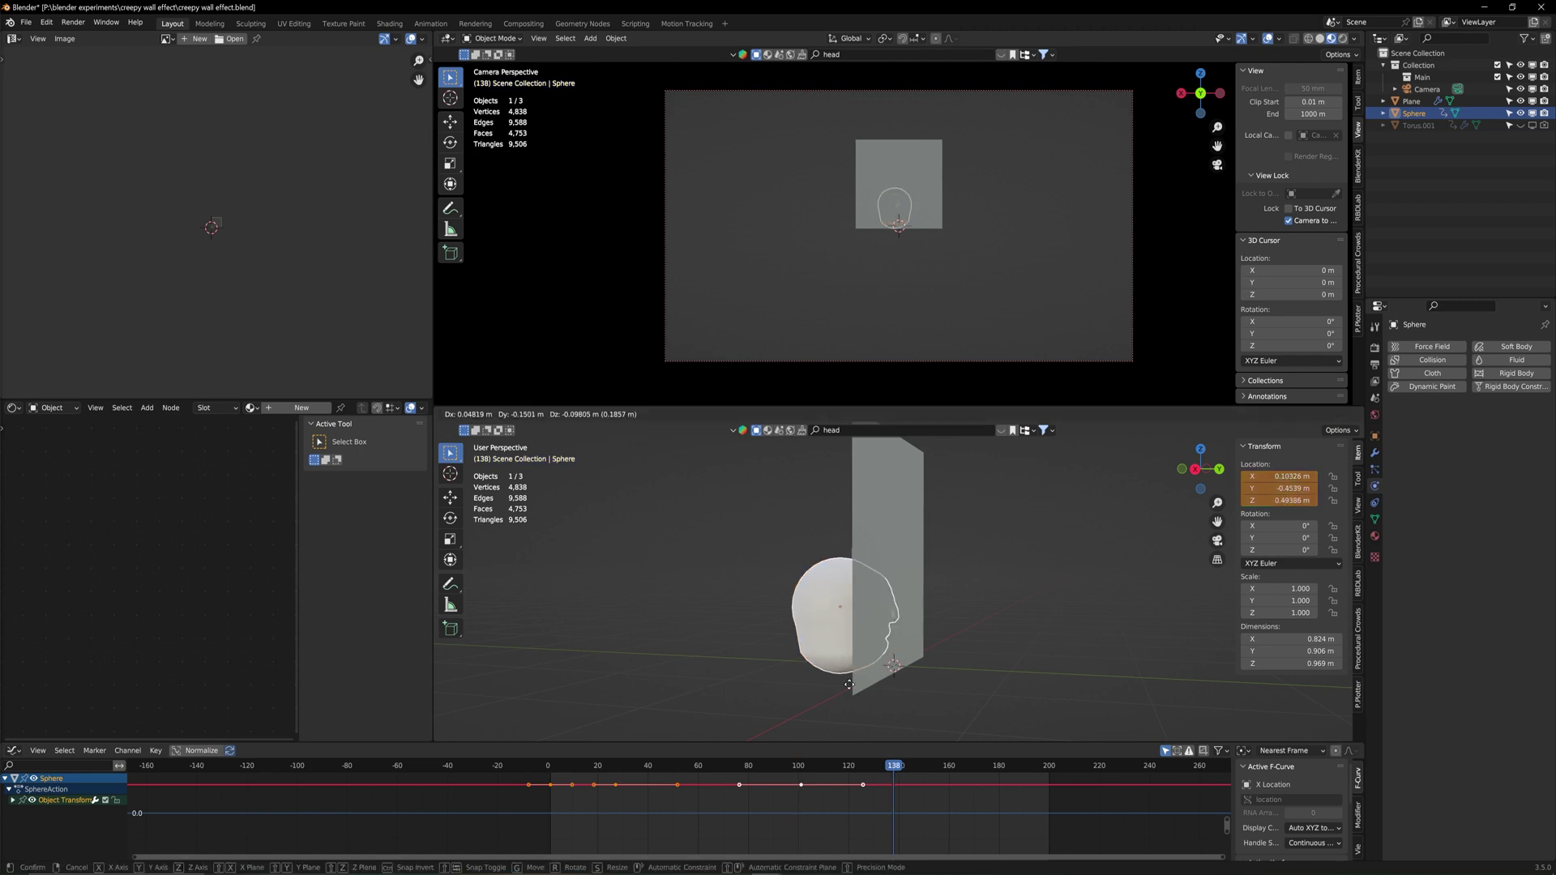
{"action": "left_click", "coordinate": [831, 699]}
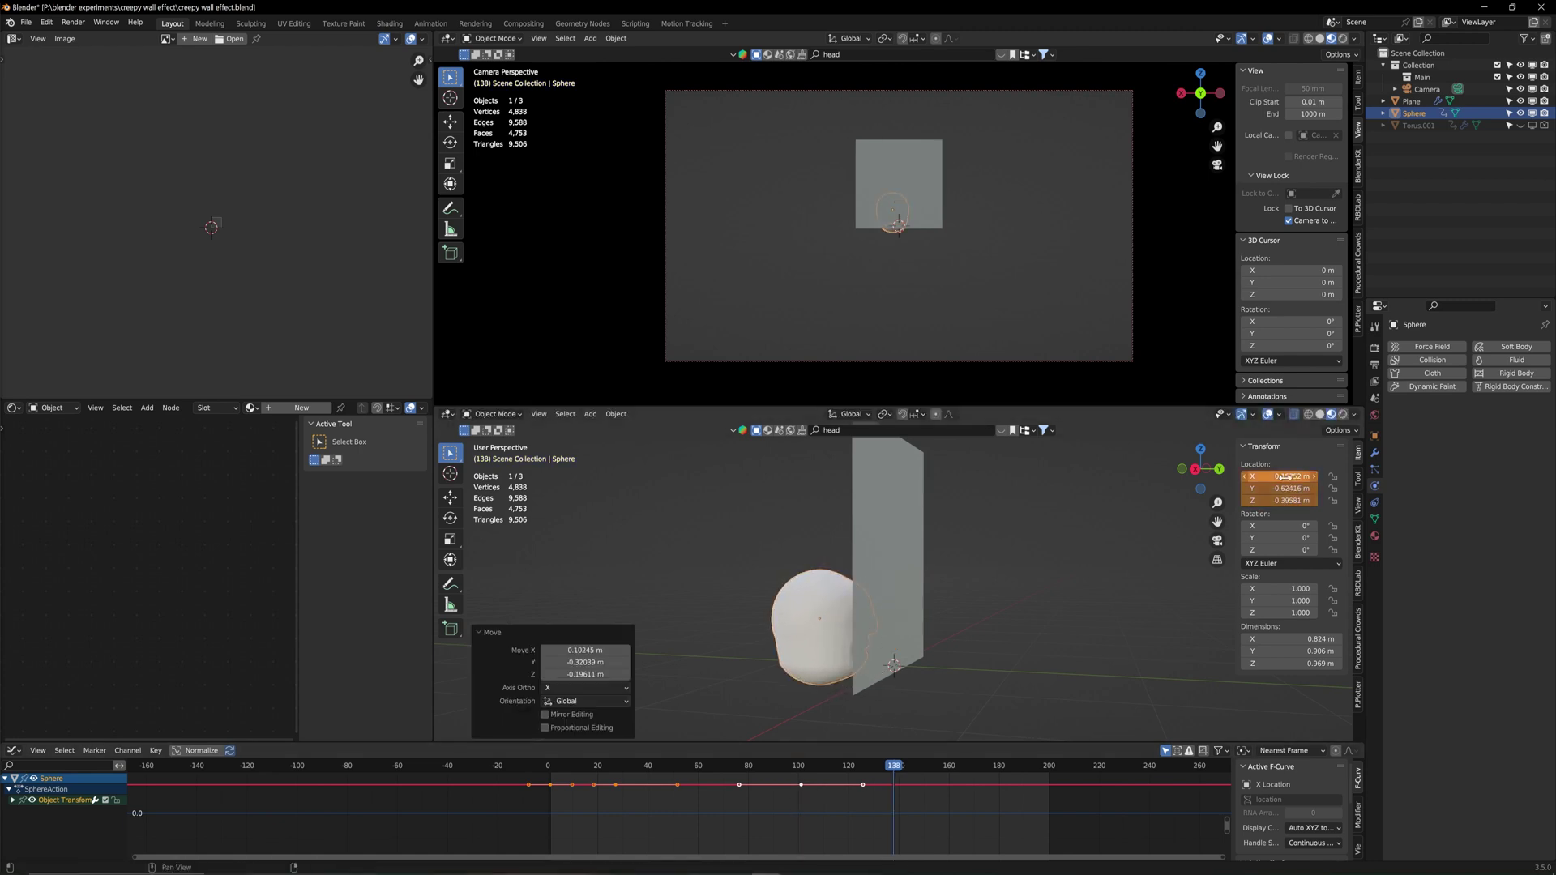
{"action": "key", "text": "i"}
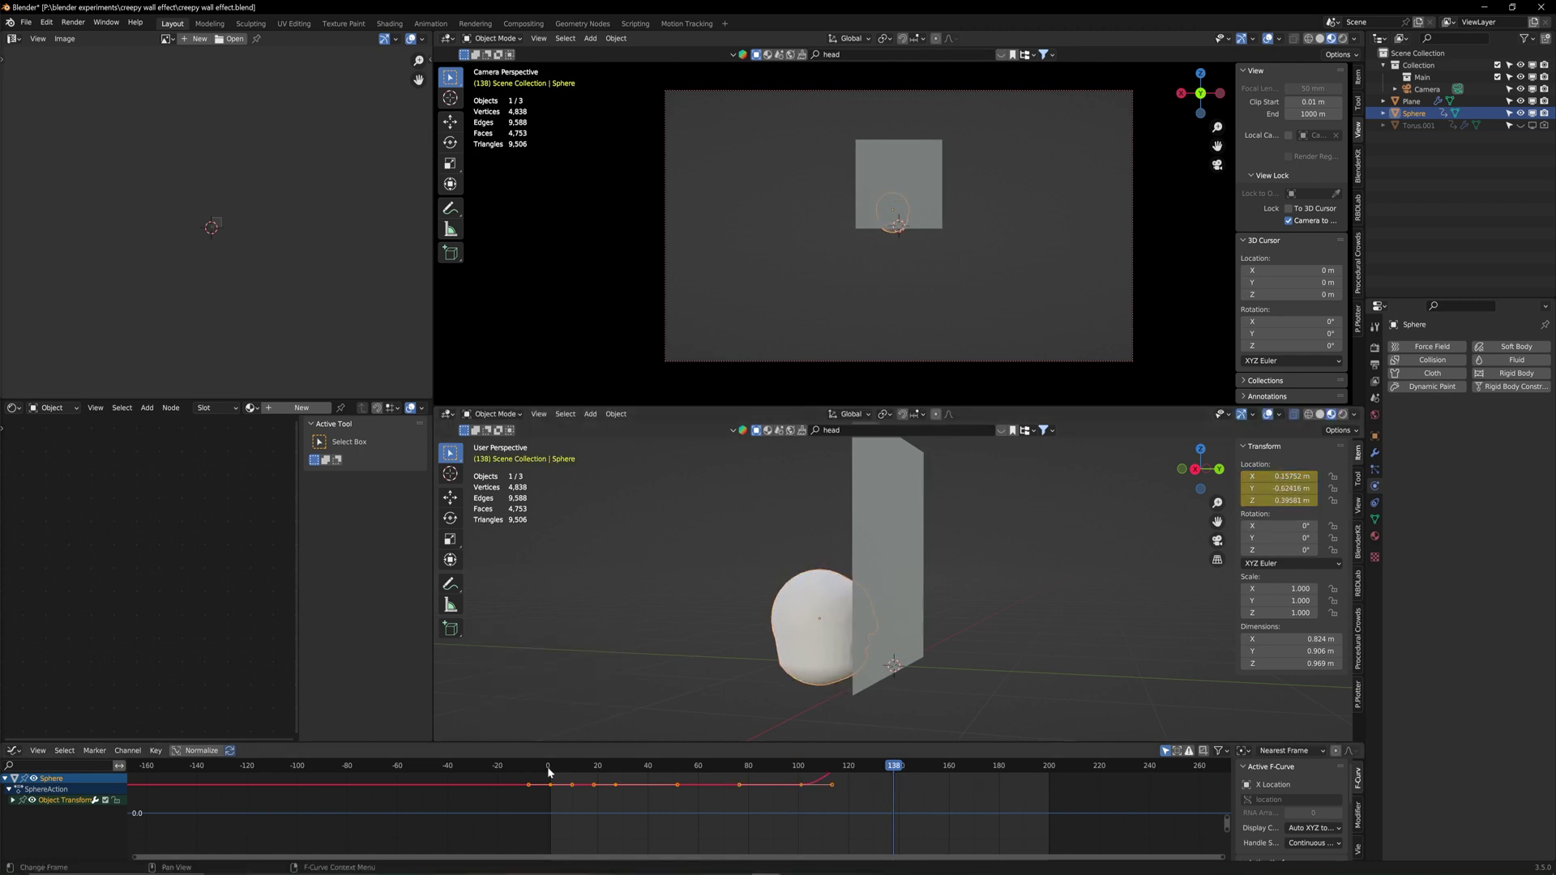
{"action": "key", "text": "shift+Left"}
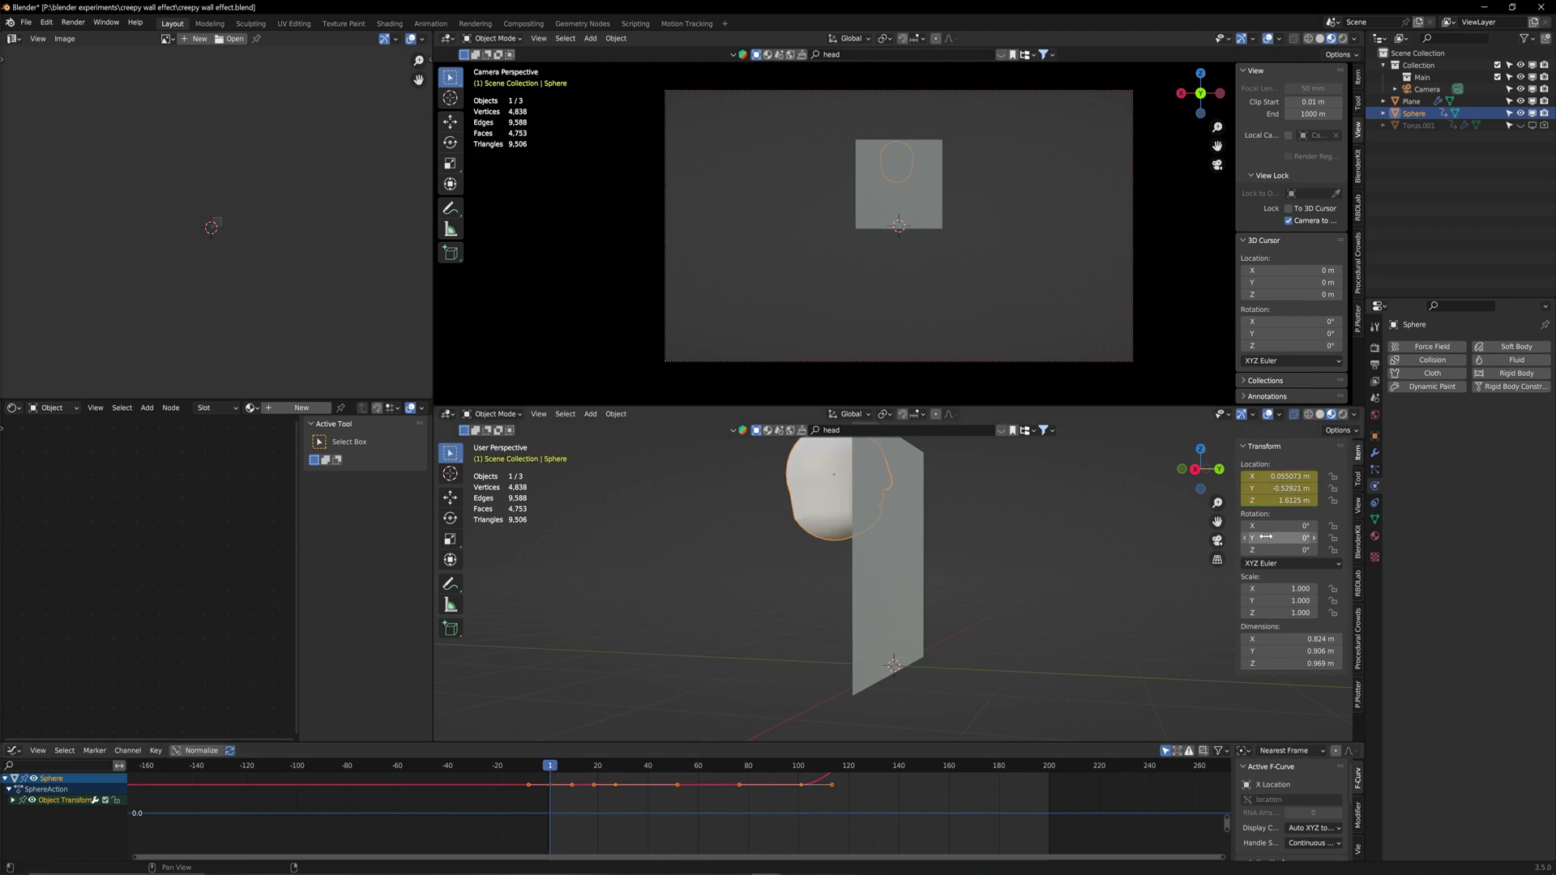
{"action": "left_click_drag", "start_coordinate": [648, 766], "coordinate": [548, 784]}
{"action": "scroll", "coordinate": [658, 616], "scroll_direction": "up", "scroll_amount": 3}
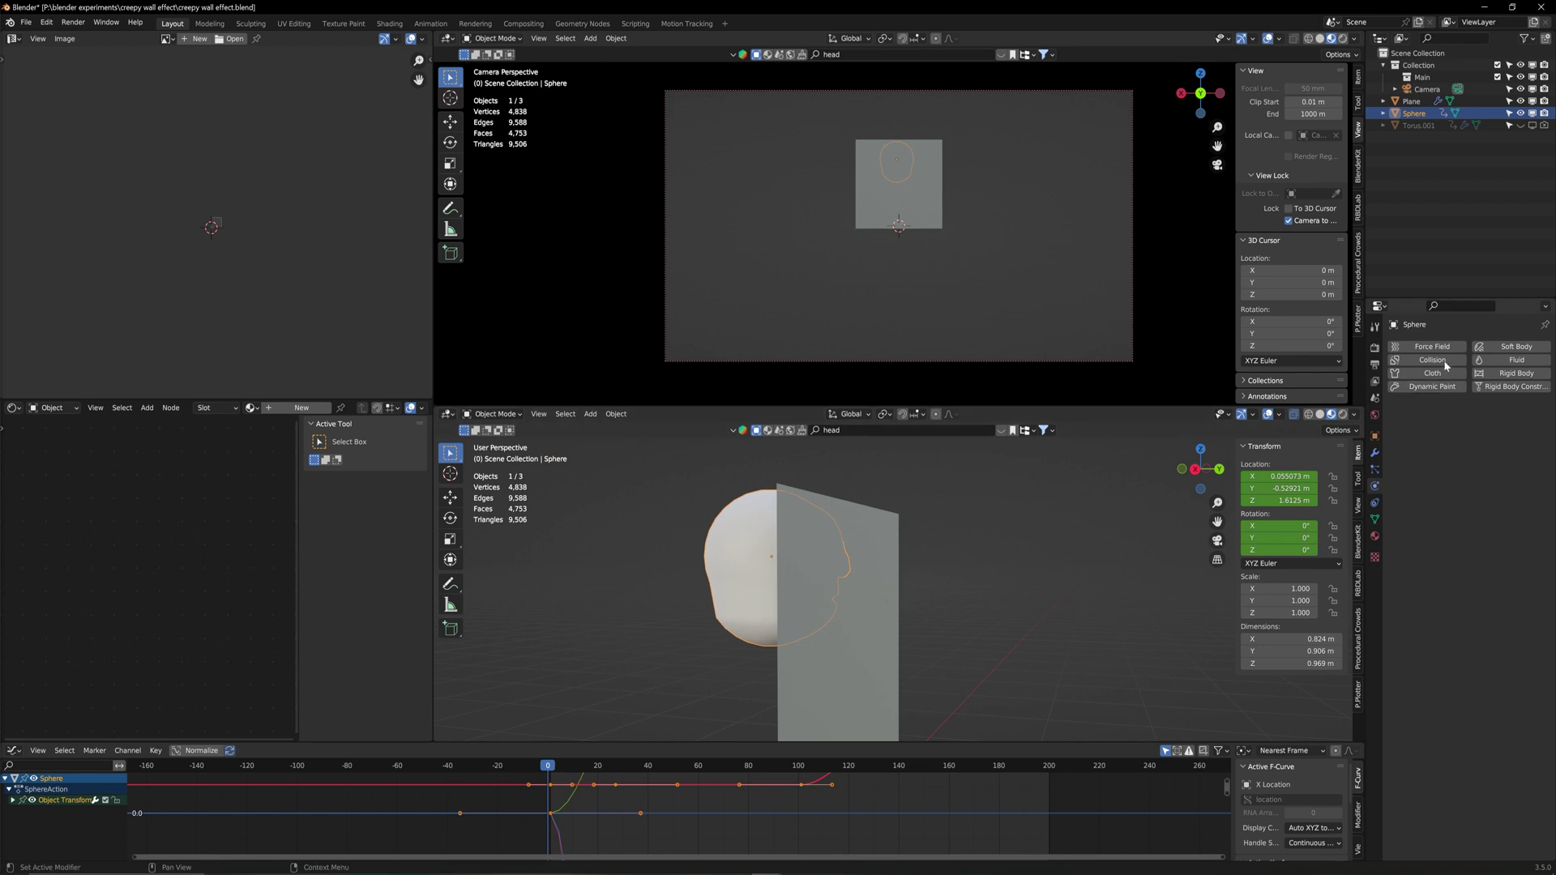
Add Dynamic Paint to the head as type Brush and save the file
{"action": "left_click", "coordinate": [1431, 387]}
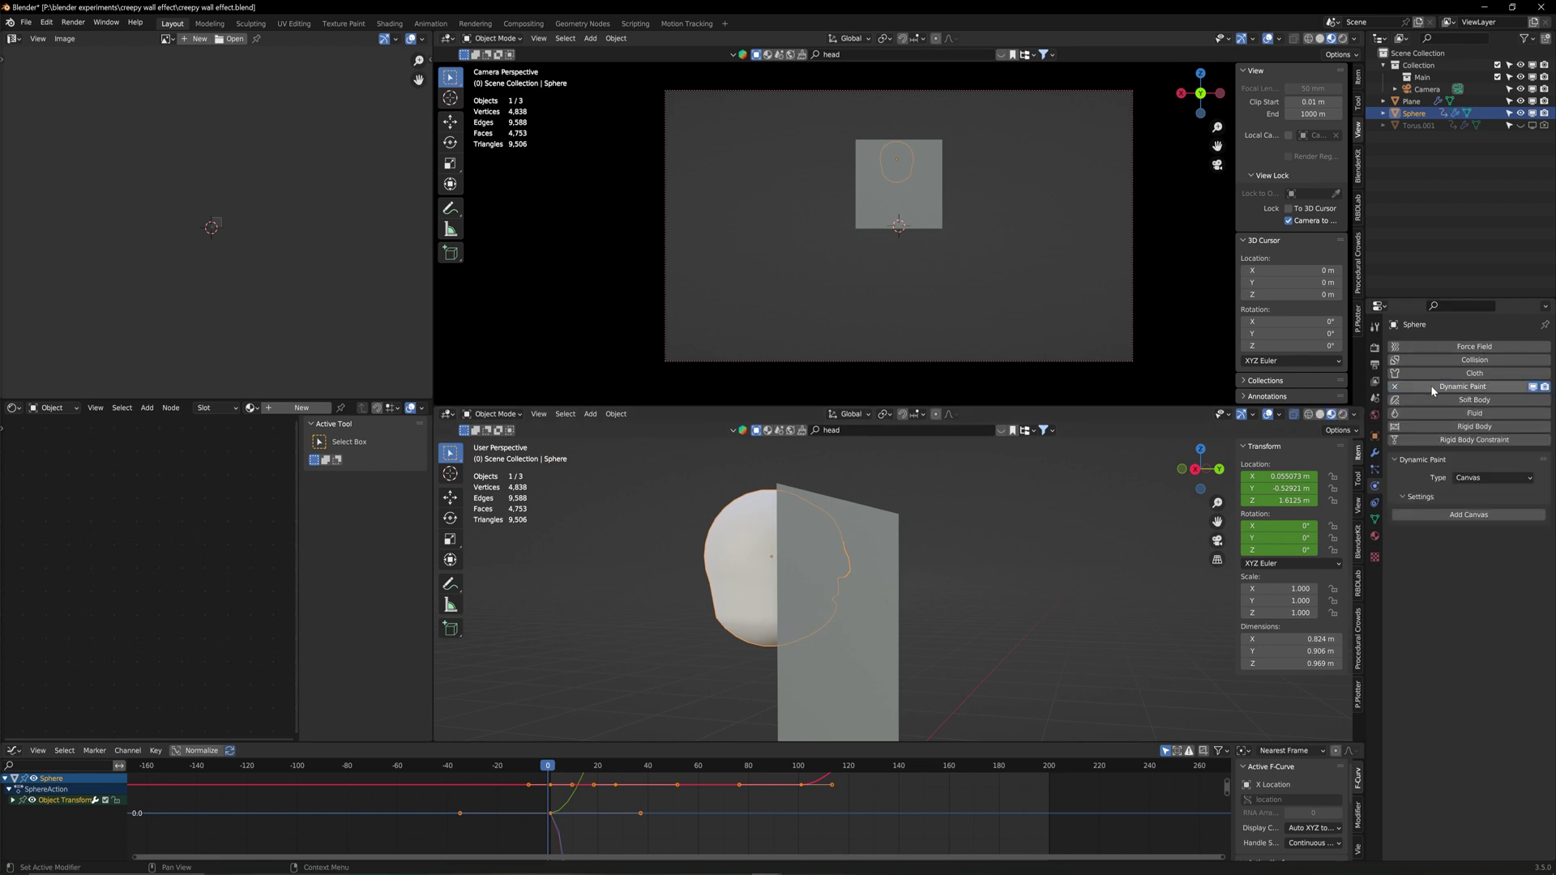
{"action": "left_click", "coordinate": [1479, 477]}
{"action": "left_click", "coordinate": [1476, 494]}
{"action": "left_click", "coordinate": [1455, 515]}
{"action": "key", "text": "ctrl+s"}
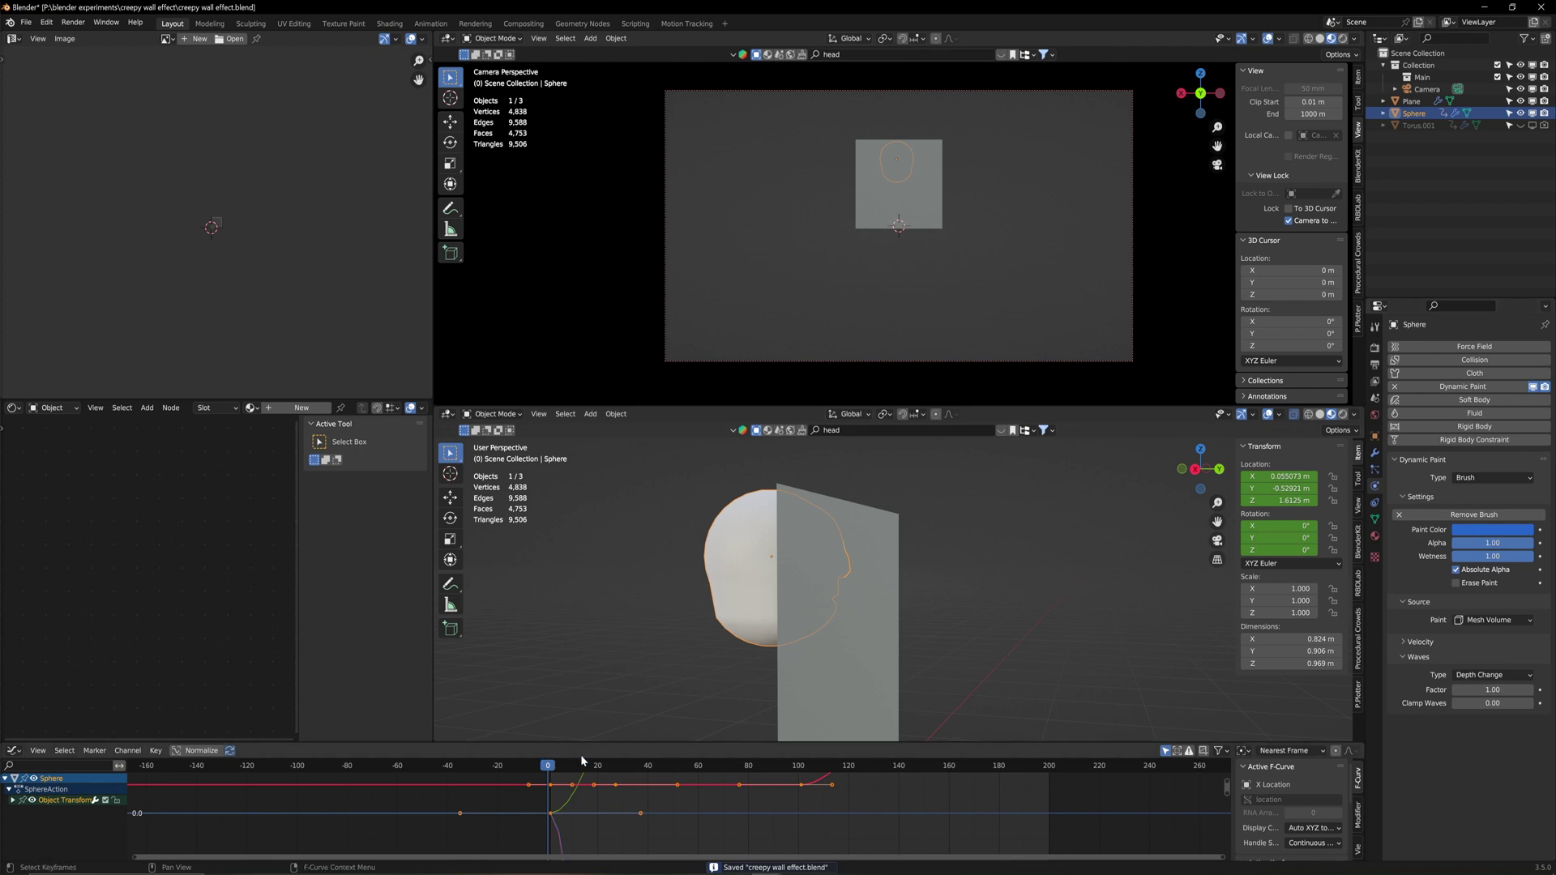
Play the animation to watch the head's imprint ripple across the wall
{"action": "key", "text": "space"}
{"action": "middle_click_drag", "start_coordinate": [1072, 585], "coordinate": [960, 588]}
{"action": "key", "text": "space"}
{"action": "scroll", "coordinate": [960, 600], "scroll_direction": "up", "scroll_amount": 2}
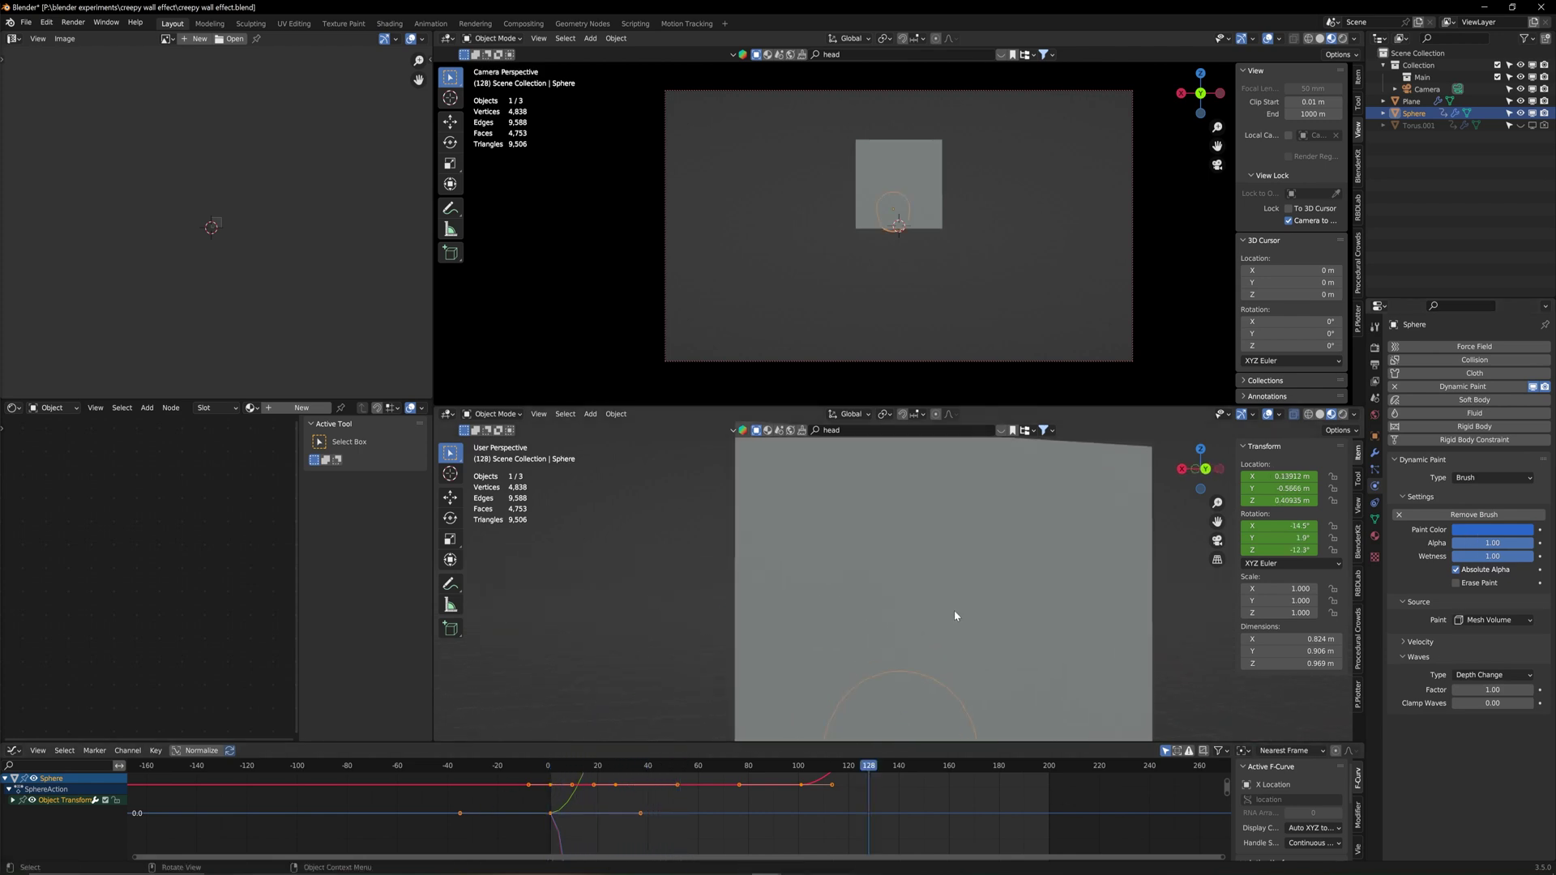
{"action": "left_click", "coordinate": [563, 755]}
{"action": "scroll", "coordinate": [863, 504], "scroll_direction": "up", "scroll_amount": 2}
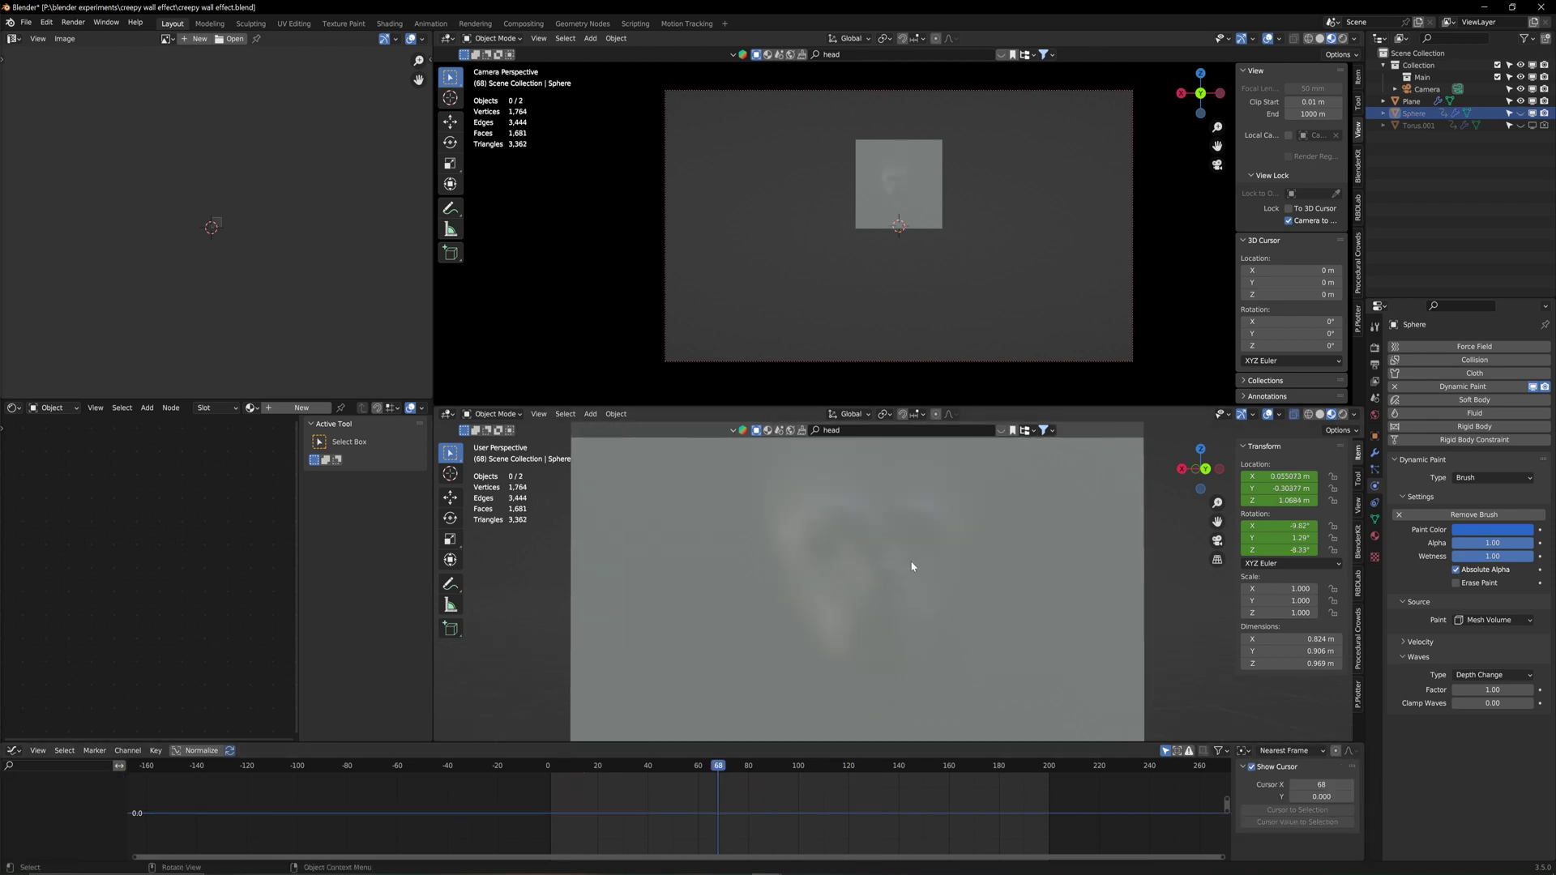
{"action": "key", "text": "space"}
{"action": "key", "text": "Escape"}
Select the wall plane and set its wave Smoothness to 1.00
{"action": "left_click", "coordinate": [1104, 567]}
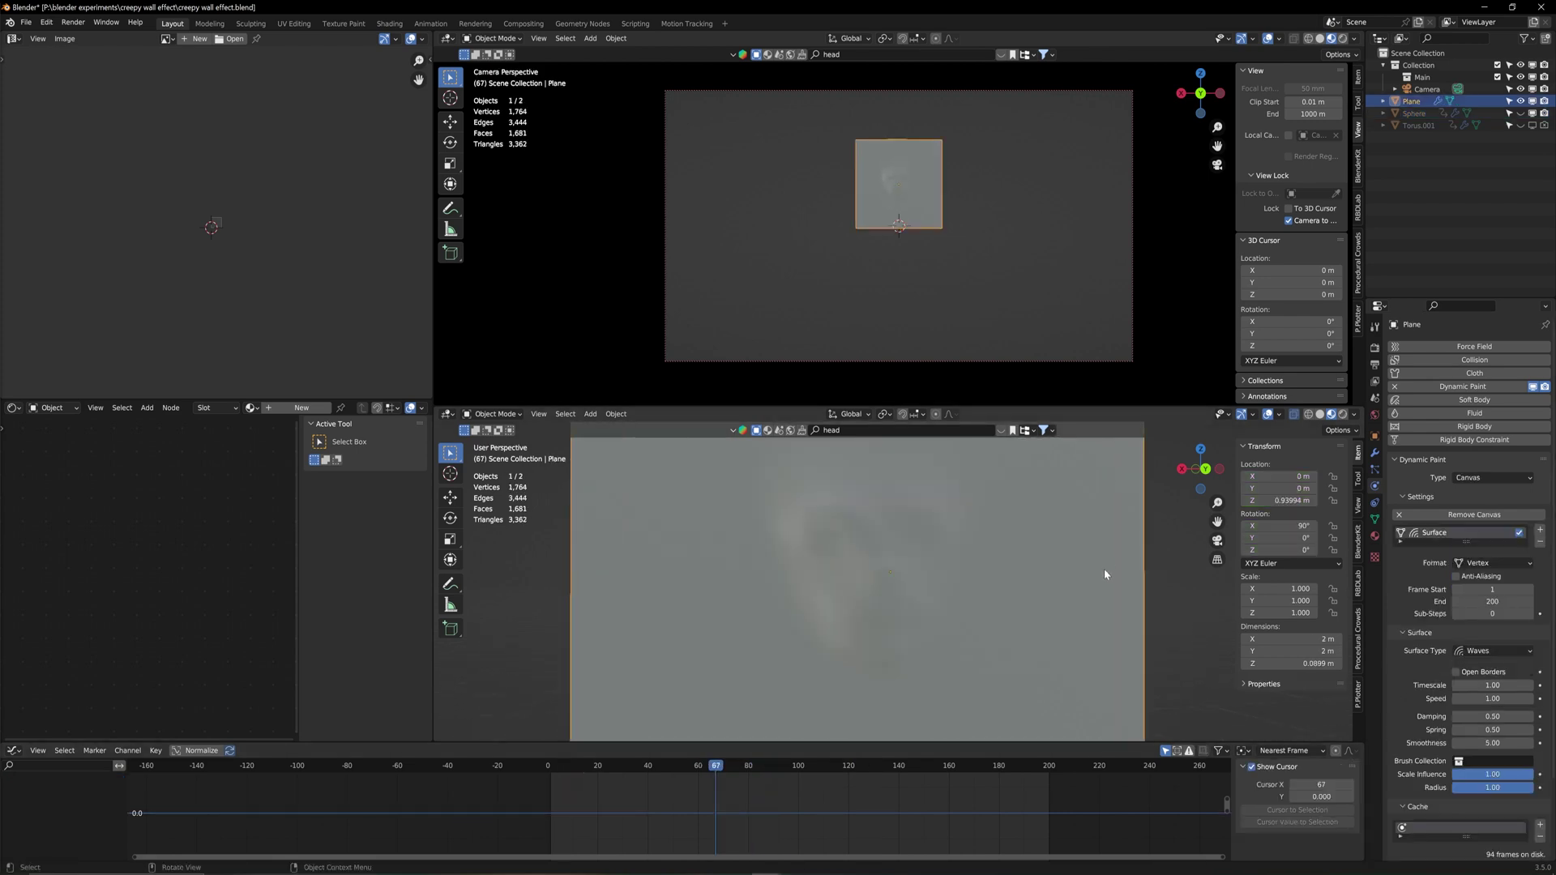
{"action": "left_click", "coordinate": [1481, 744]}
{"action": "key", "text": "Return"}
{"action": "left_click", "coordinate": [558, 764]}
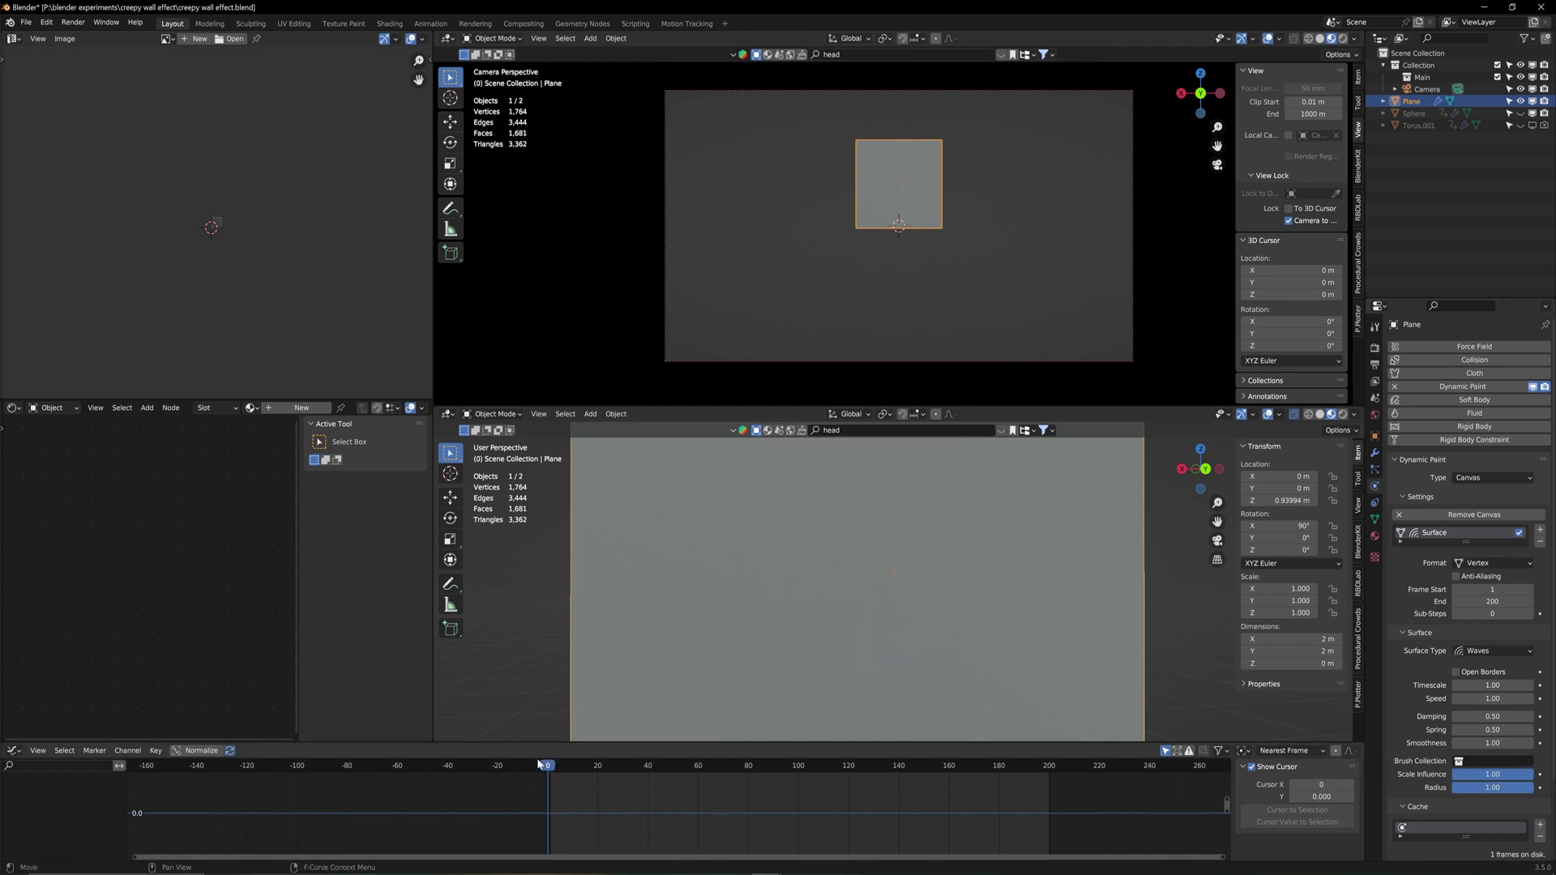